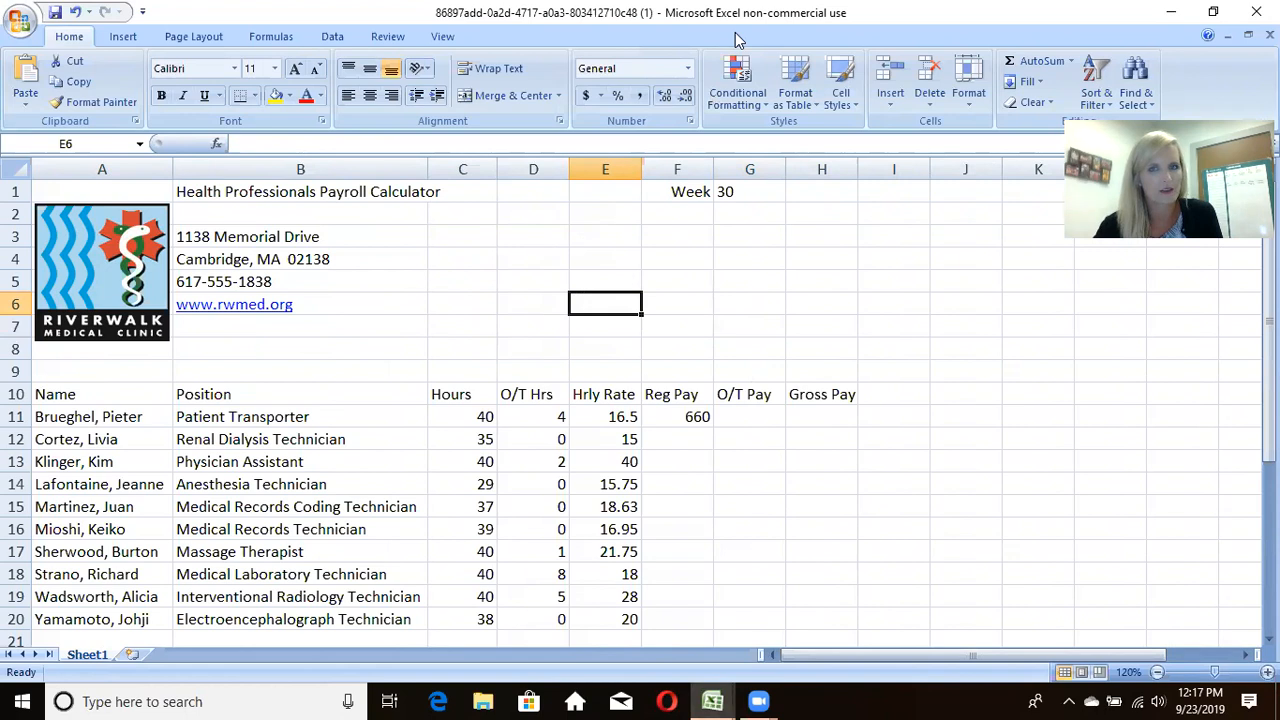
pyautogui.click(735, 40)
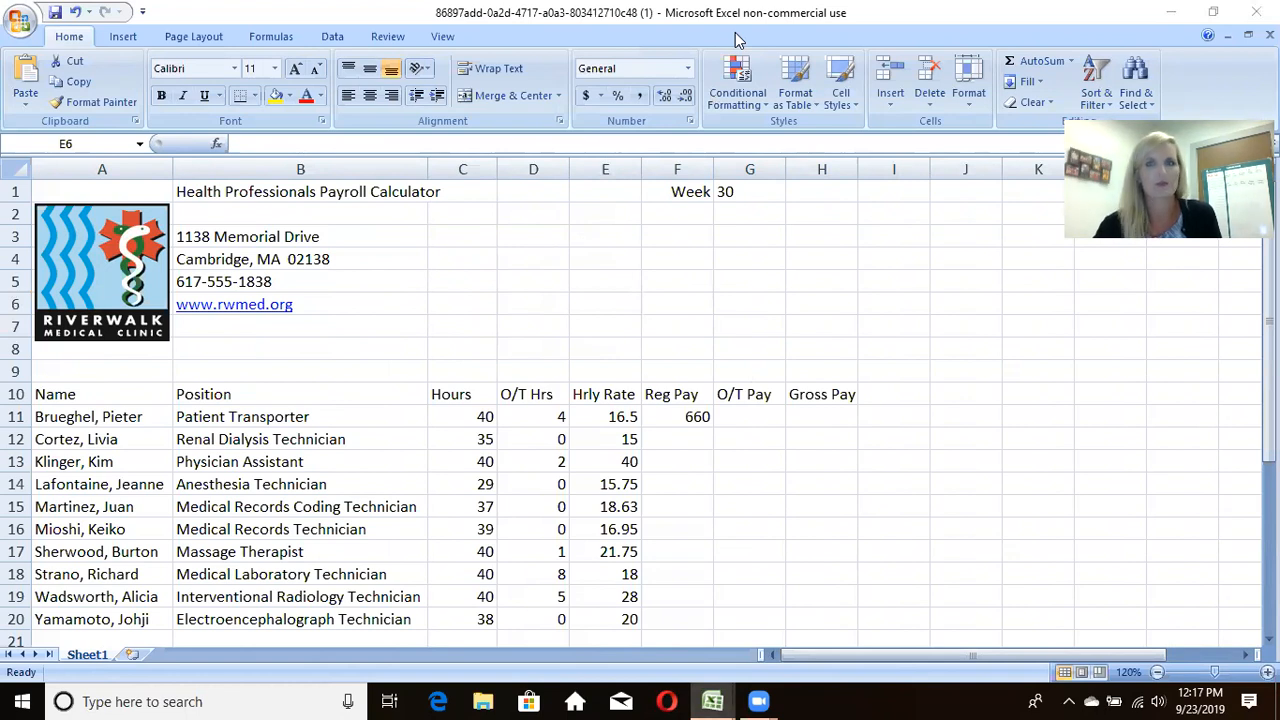
pyautogui.click(1148, 507)
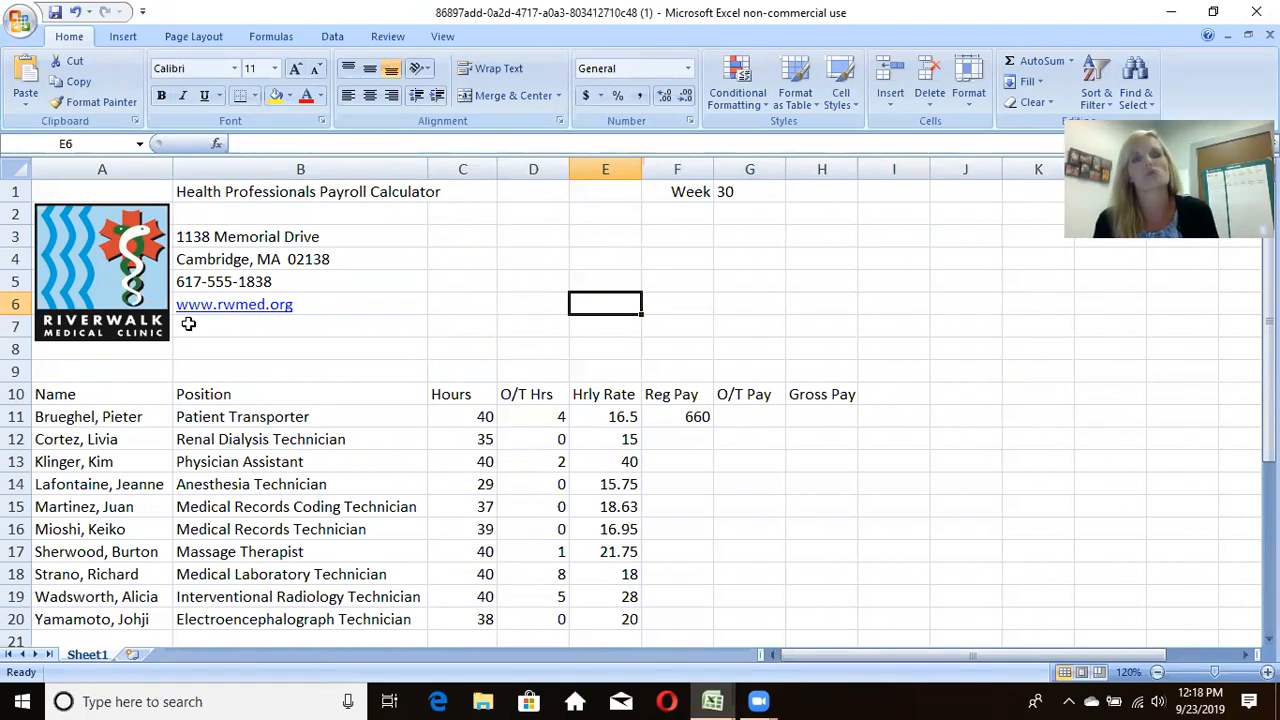
# Step: Clear the existing Reg Pay formula from cell F11 in the Patient Transporter row
pyautogui.click(662, 422)
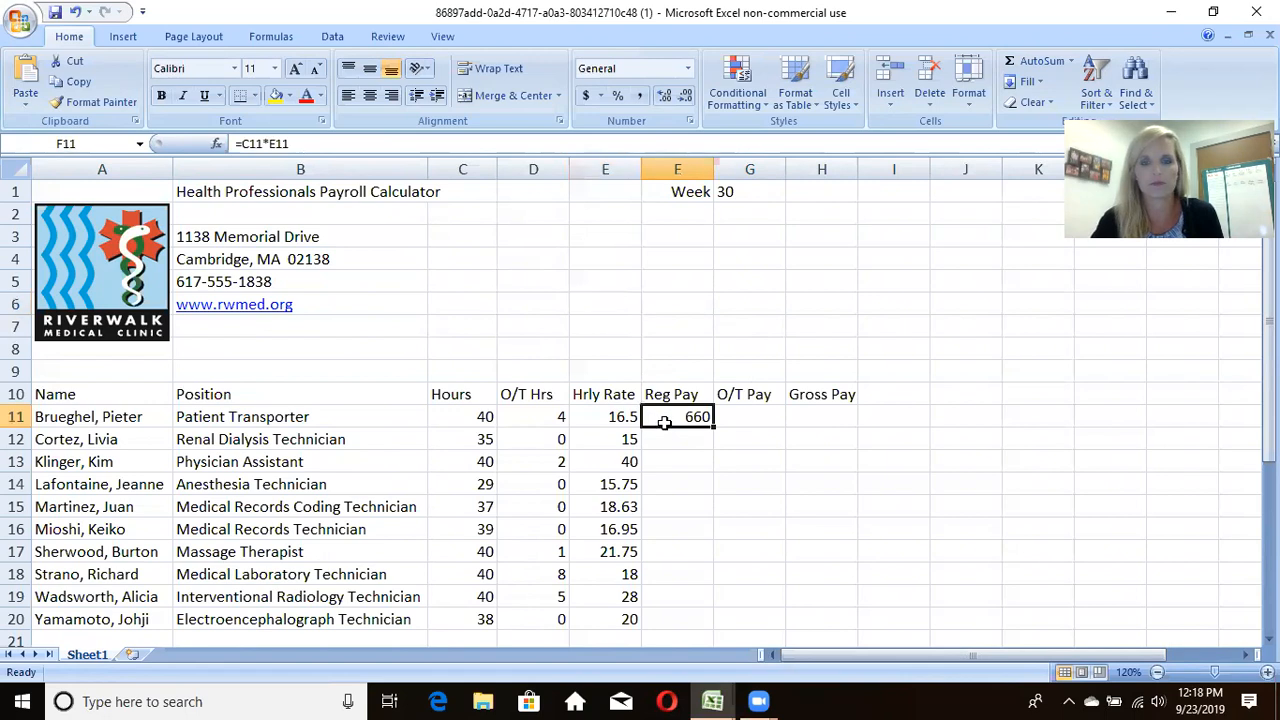
pyautogui.press('BackSpace')
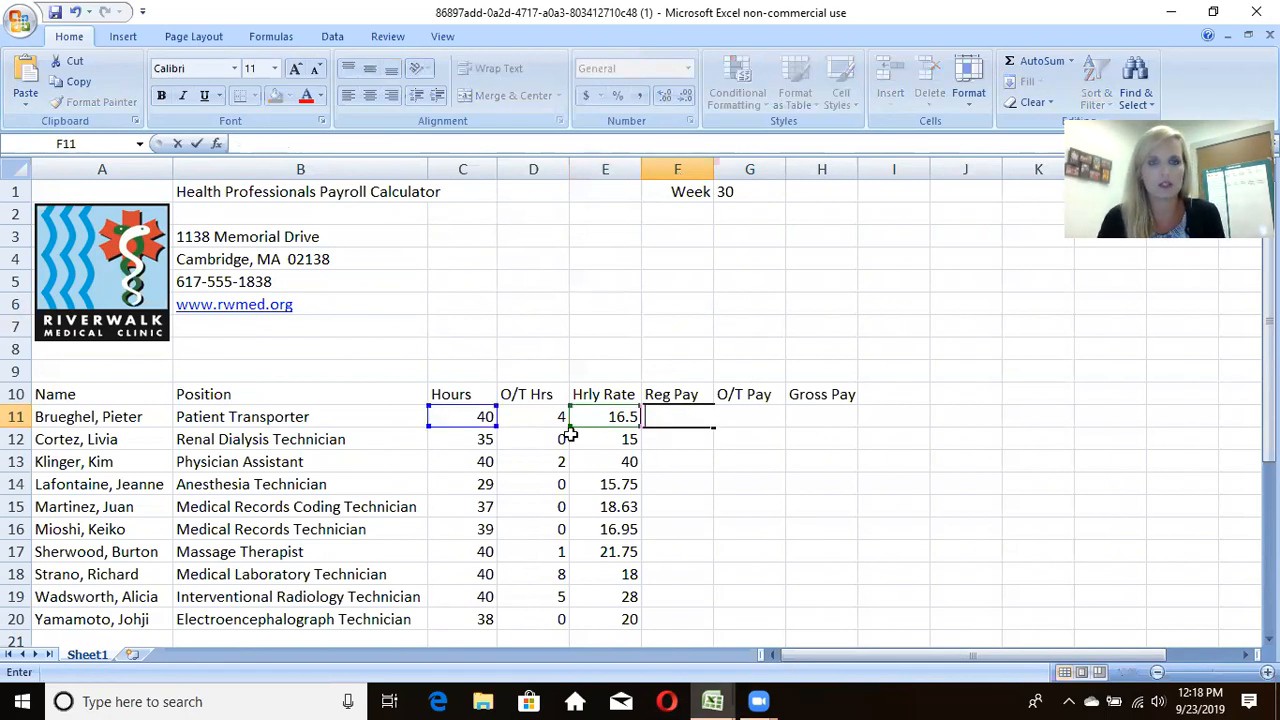
pyautogui.click(665, 456)
pyautogui.click(676, 422)
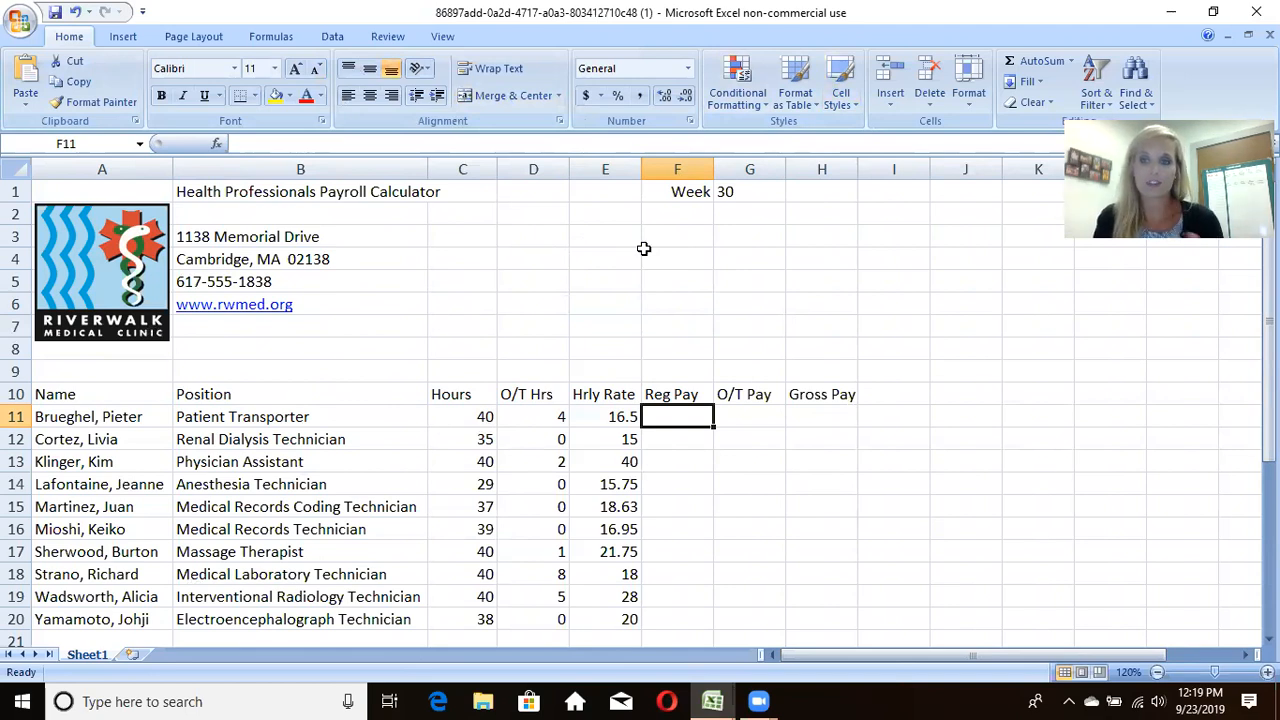
pyautogui.click(622, 280)
pyautogui.click(380, 281)
pyautogui.click(889, 283)
pyautogui.click(984, 500)
pyautogui.click(517, 266)
pyautogui.click(790, 342)
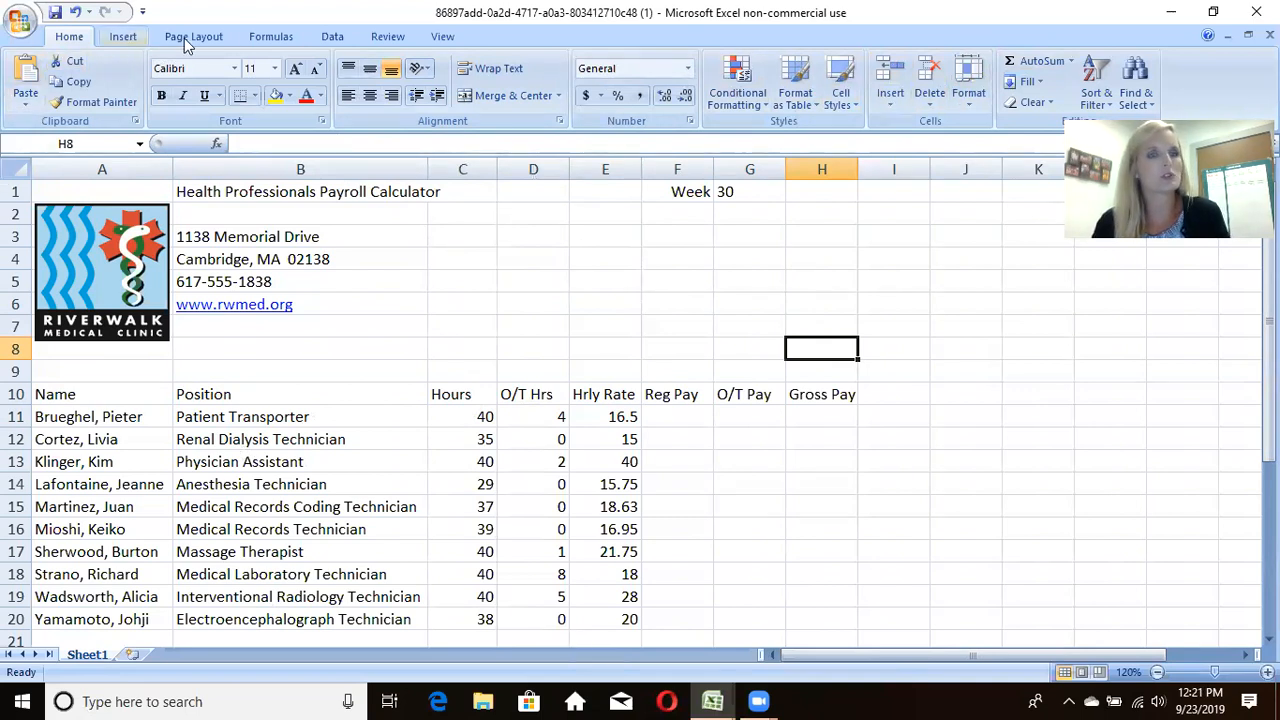
pyautogui.click(120, 37)
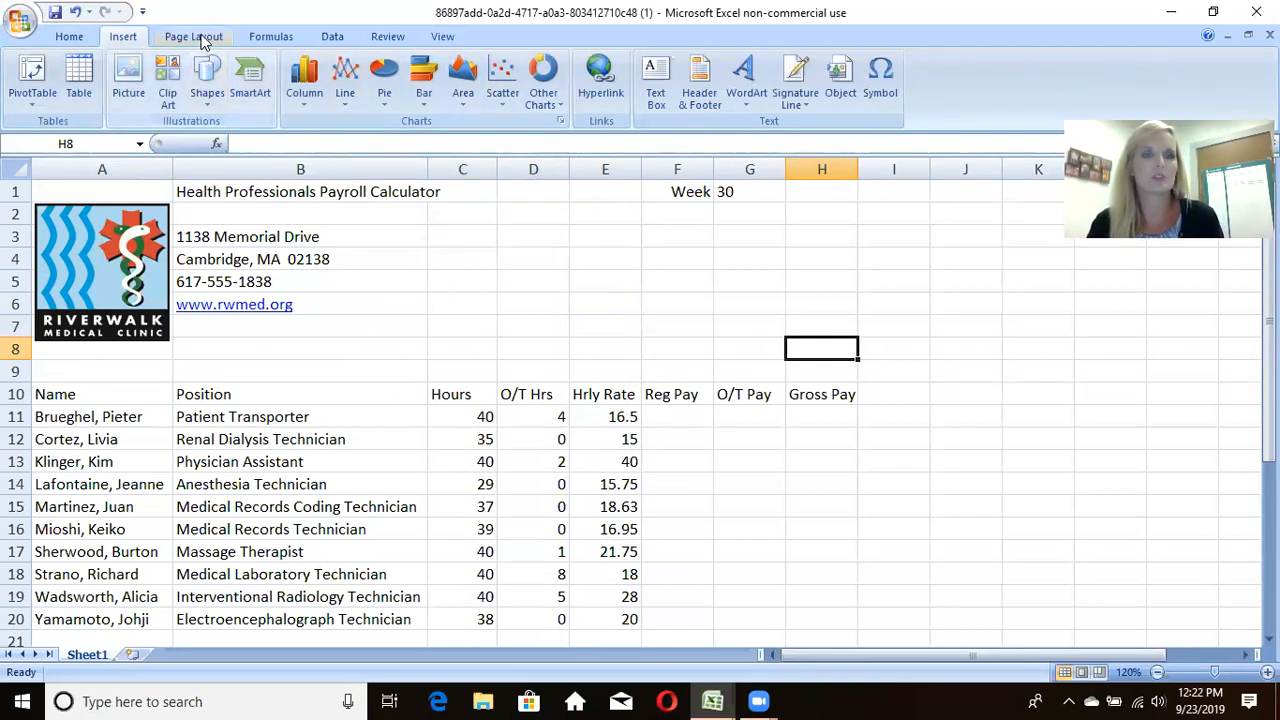
pyautogui.scroll(-2, 250, 36)
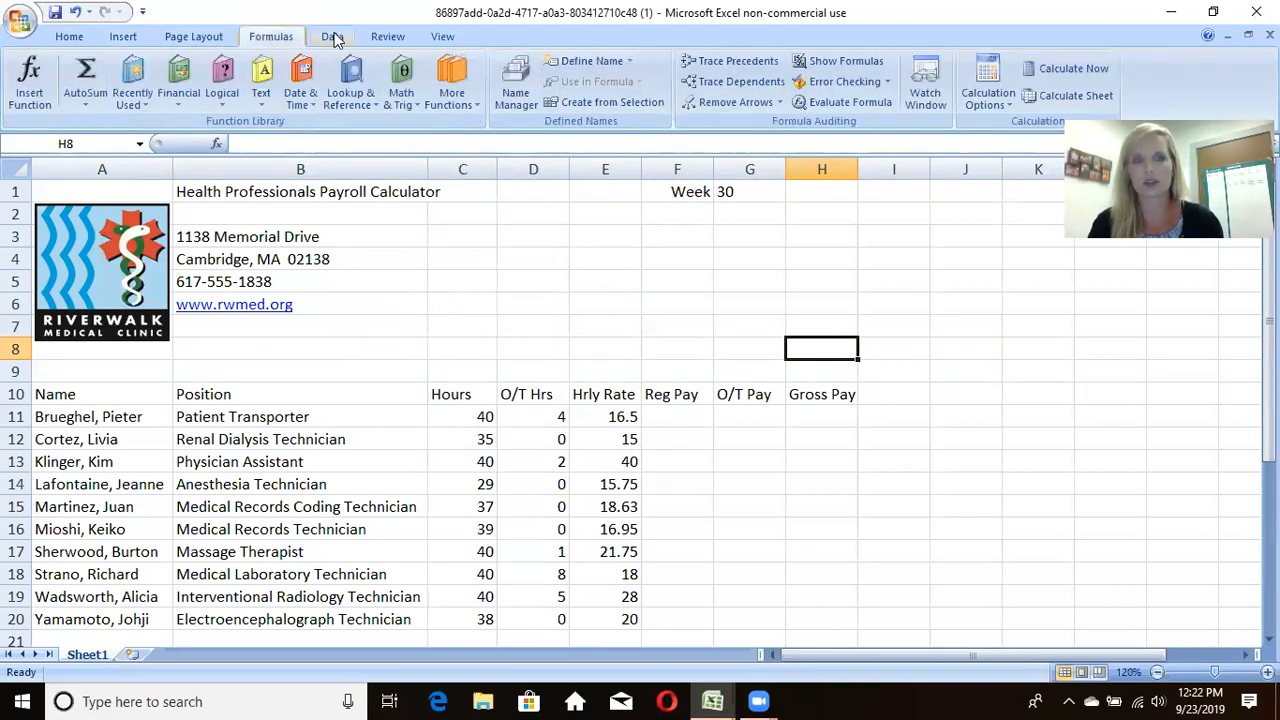
pyautogui.click(76, 38)
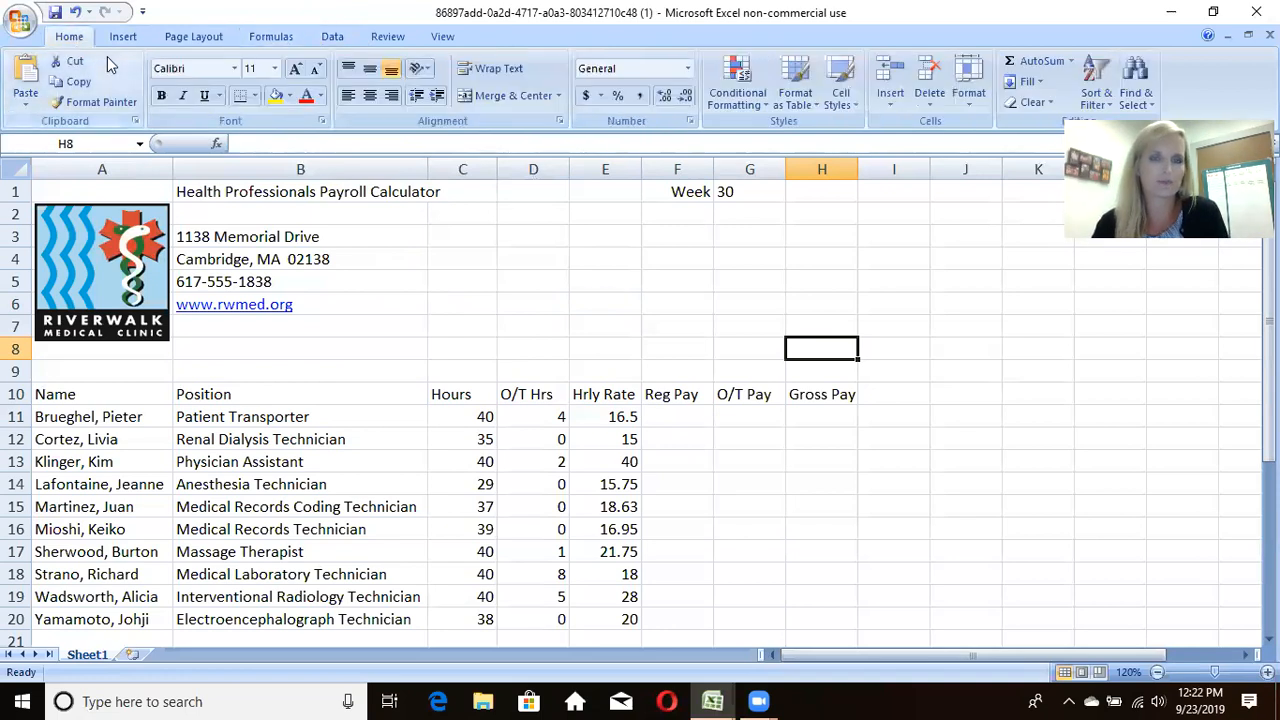
pyautogui.click(358, 297)
pyautogui.click(385, 437)
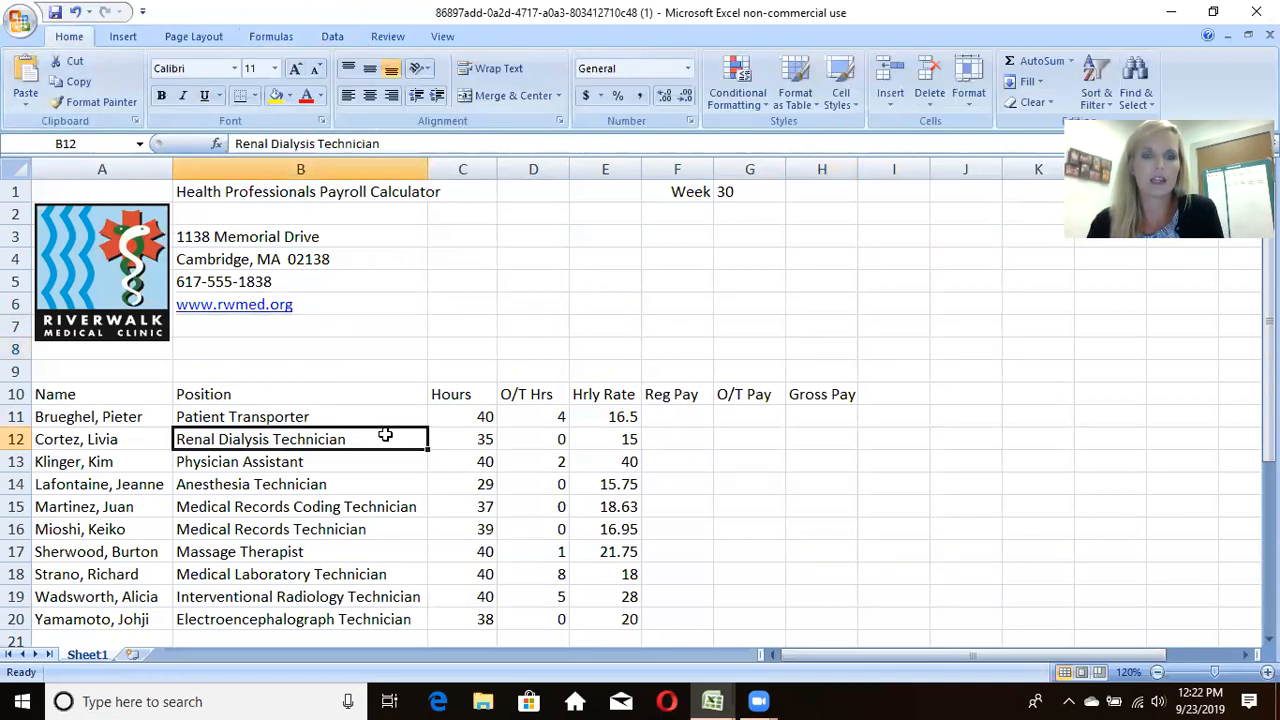
pyautogui.click(596, 332)
pyautogui.click(733, 461)
pyautogui.click(774, 346)
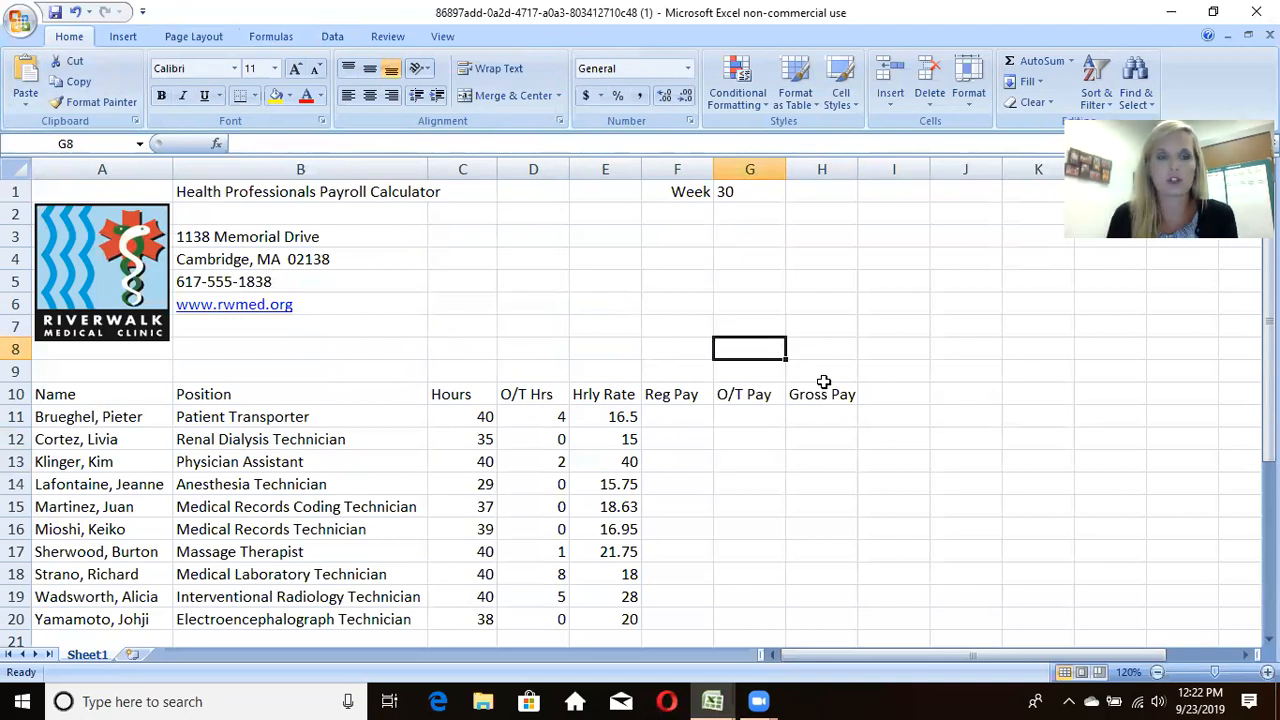
pyautogui.click(390, 260)
pyautogui.click(362, 397)
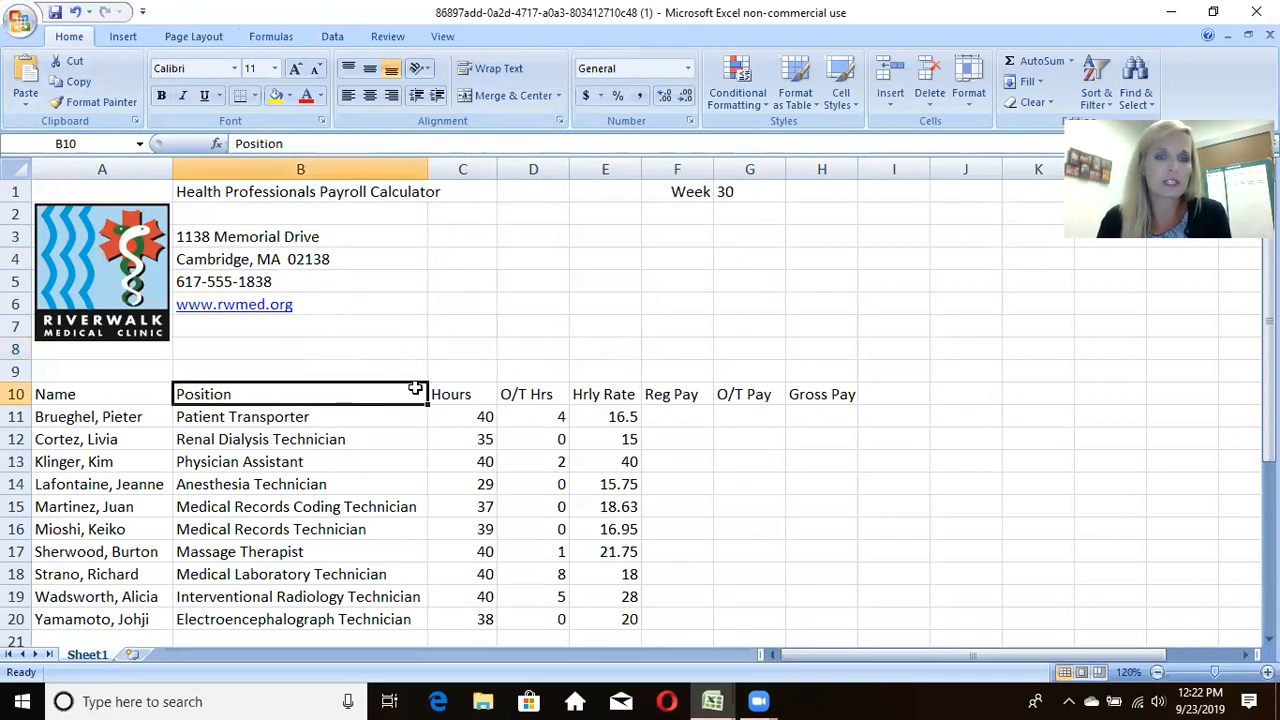
pyautogui.click(516, 324)
pyautogui.click(520, 438)
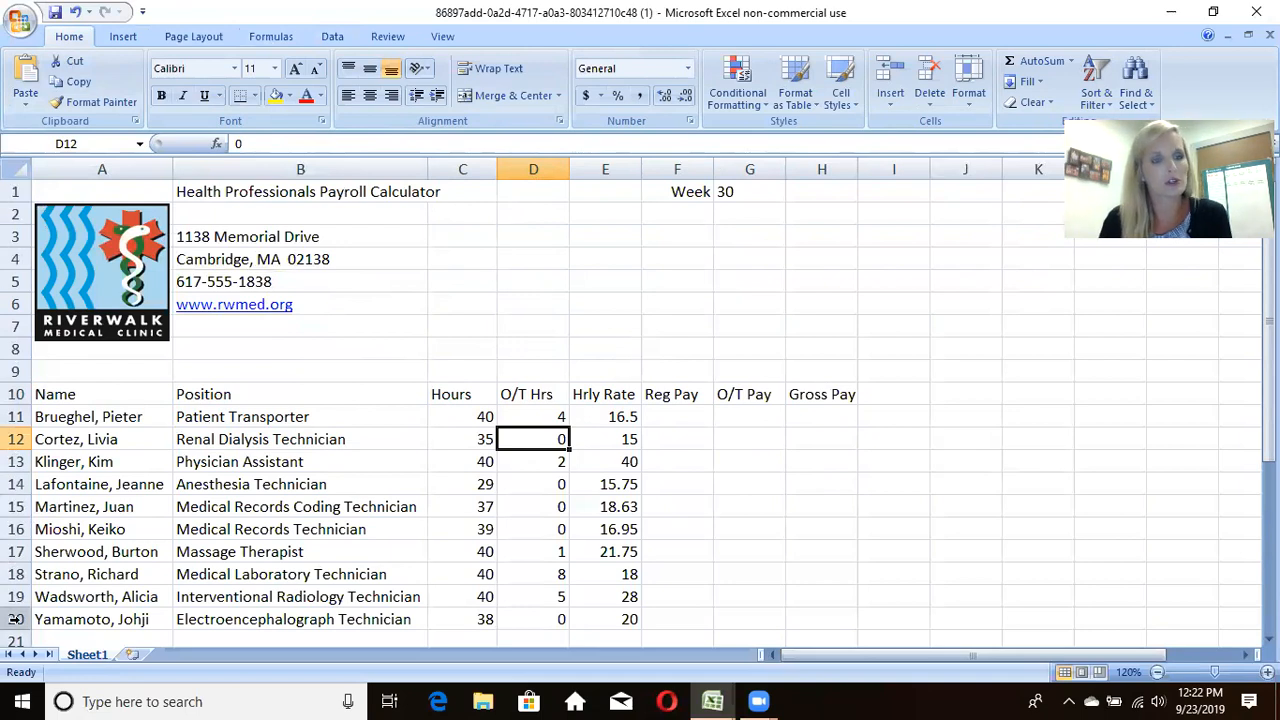
pyautogui.click(303, 376)
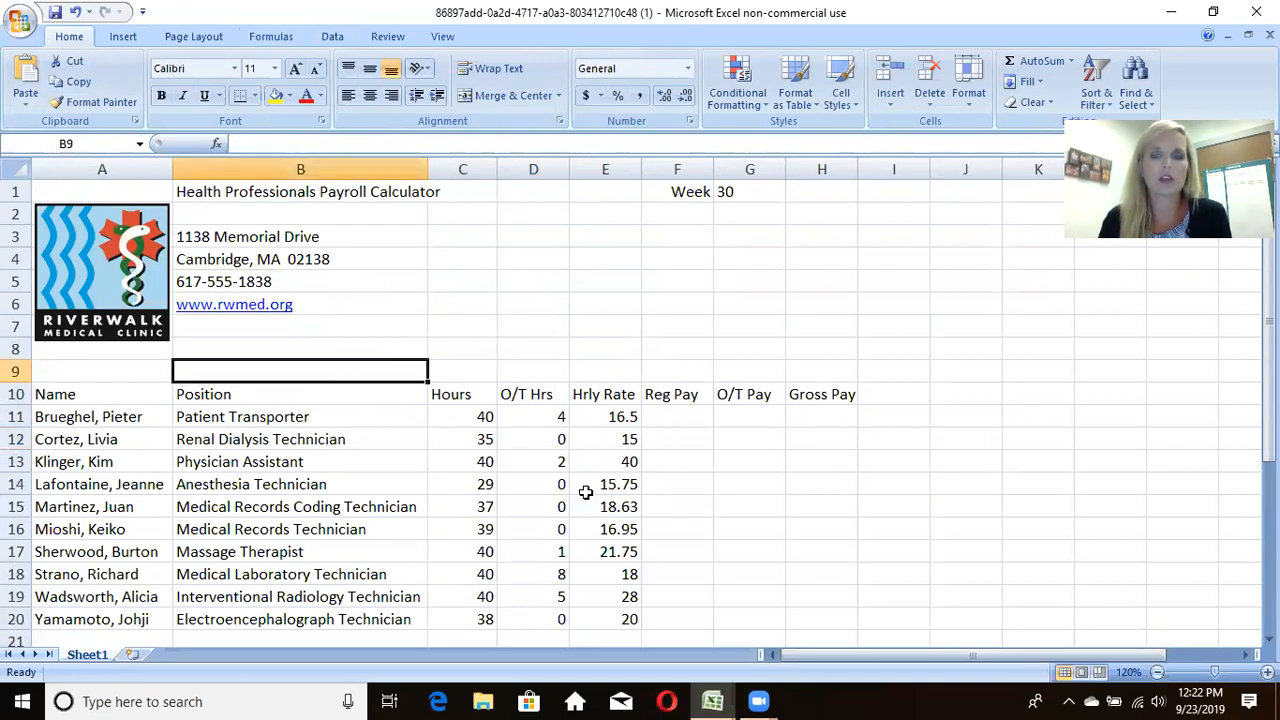
pyautogui.click(796, 498)
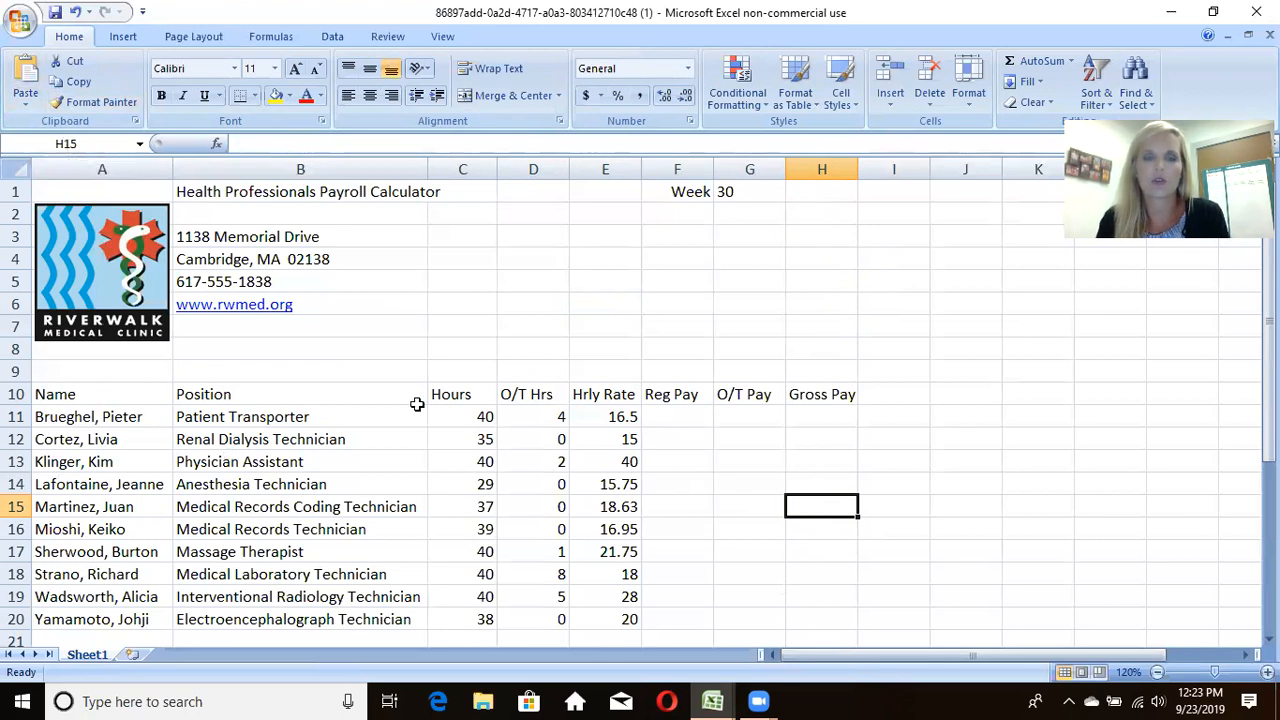
pyautogui.moveTo(420, 424); pyautogui.dragTo(415, 440)
pyautogui.click(343, 568)
pyautogui.click(543, 272)
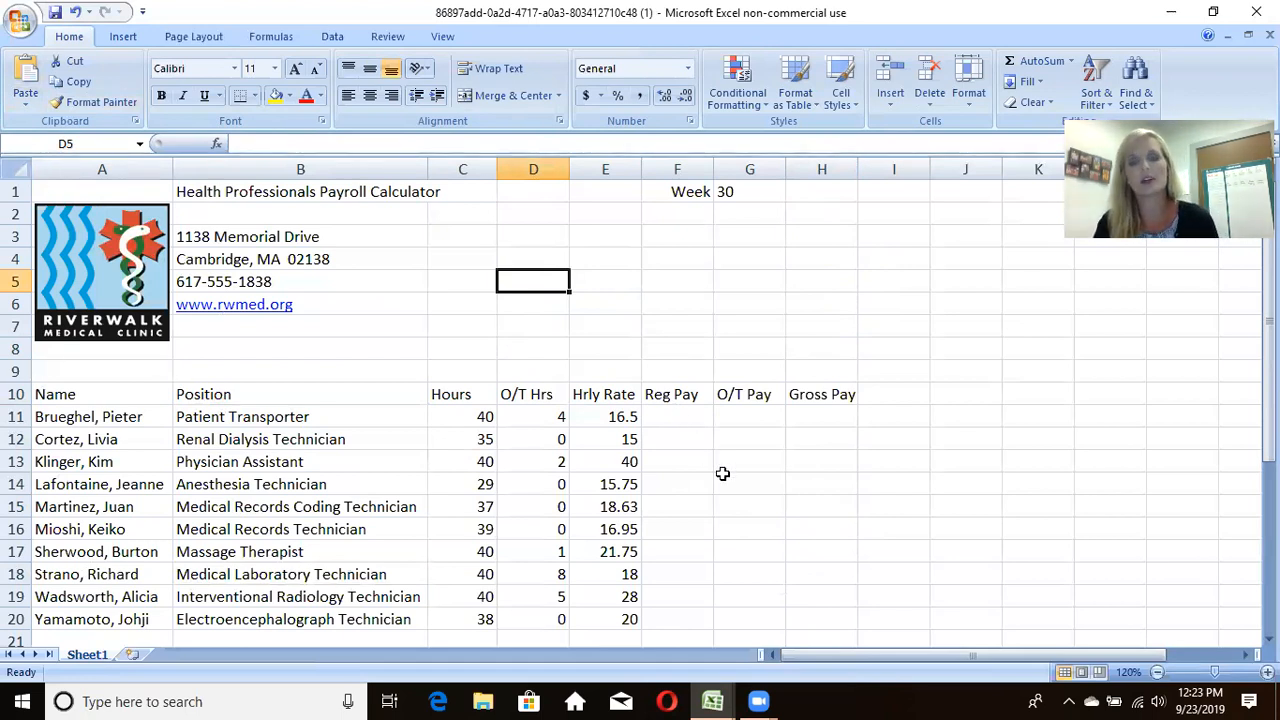
pyautogui.click(705, 423)
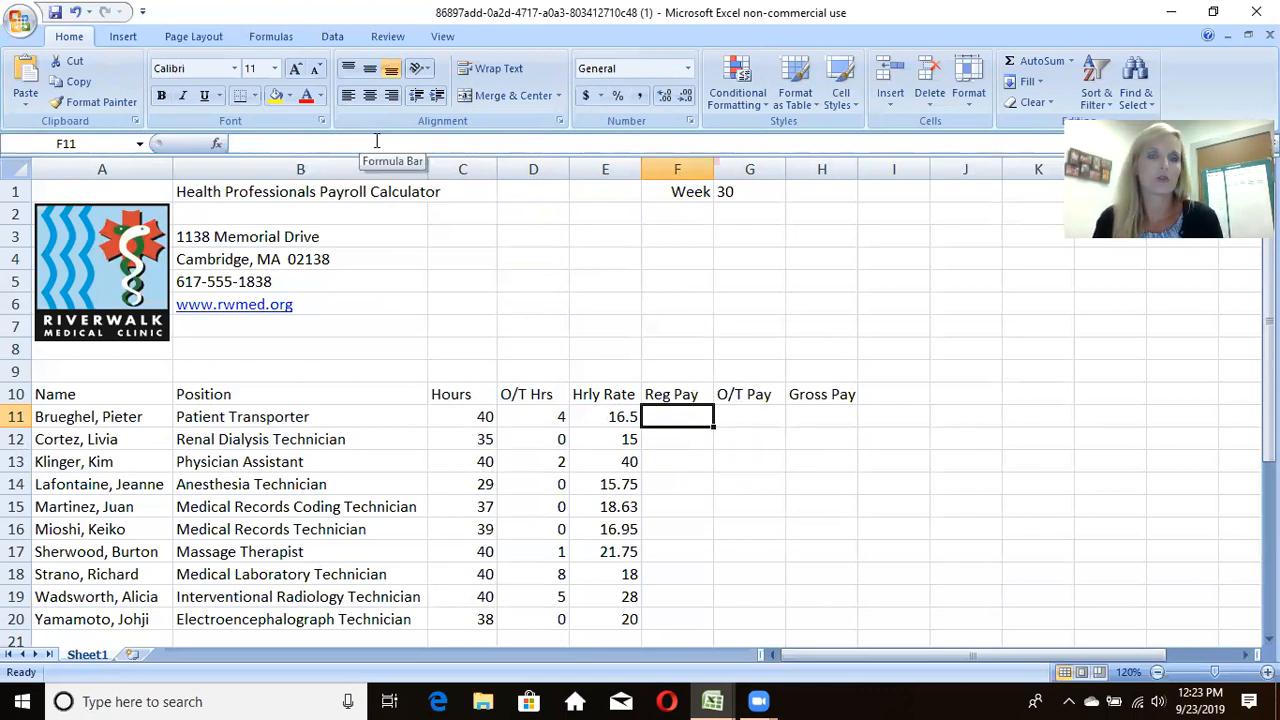
pyautogui.click(313, 418)
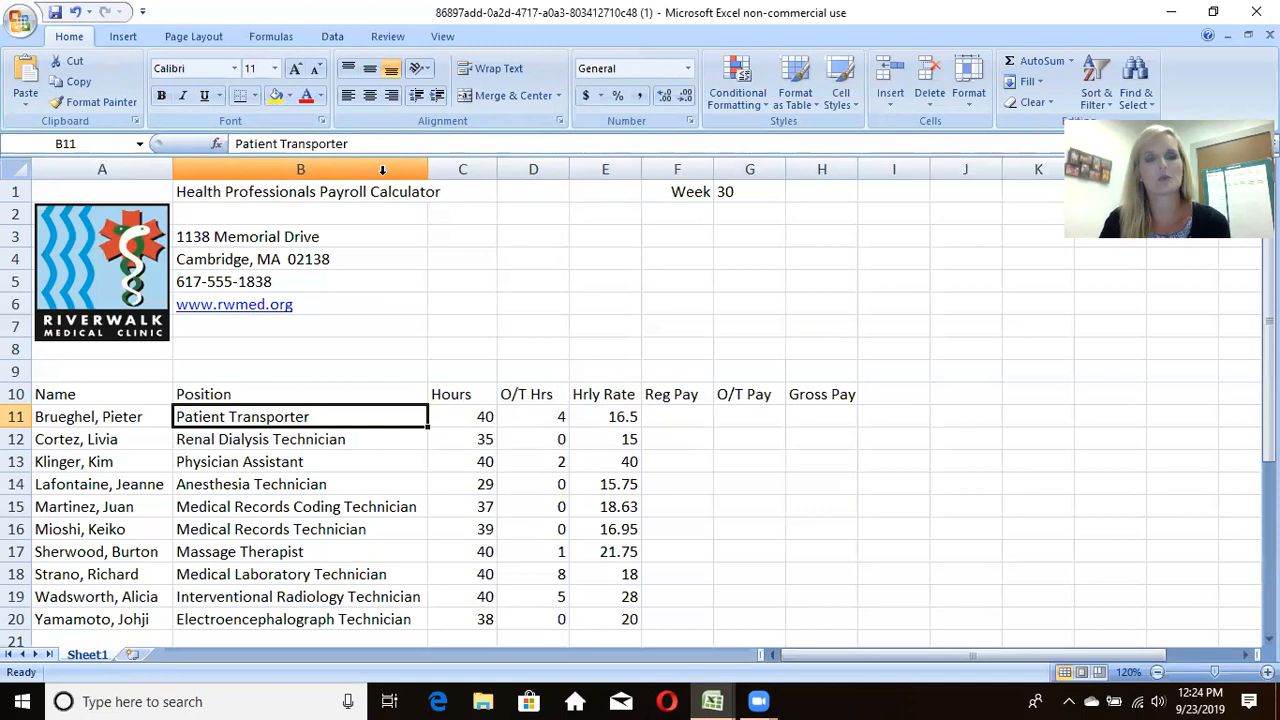
pyautogui.click(700, 424)
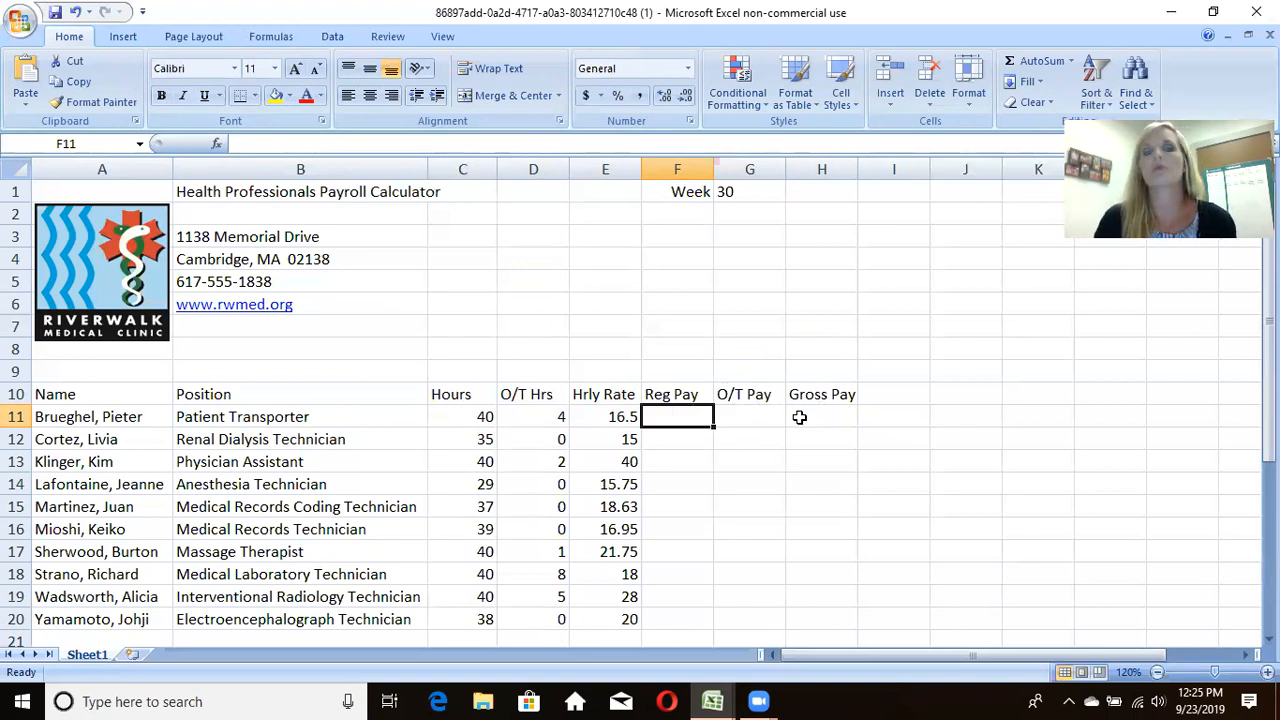
pyautogui.scroll(-1, 800, 416)
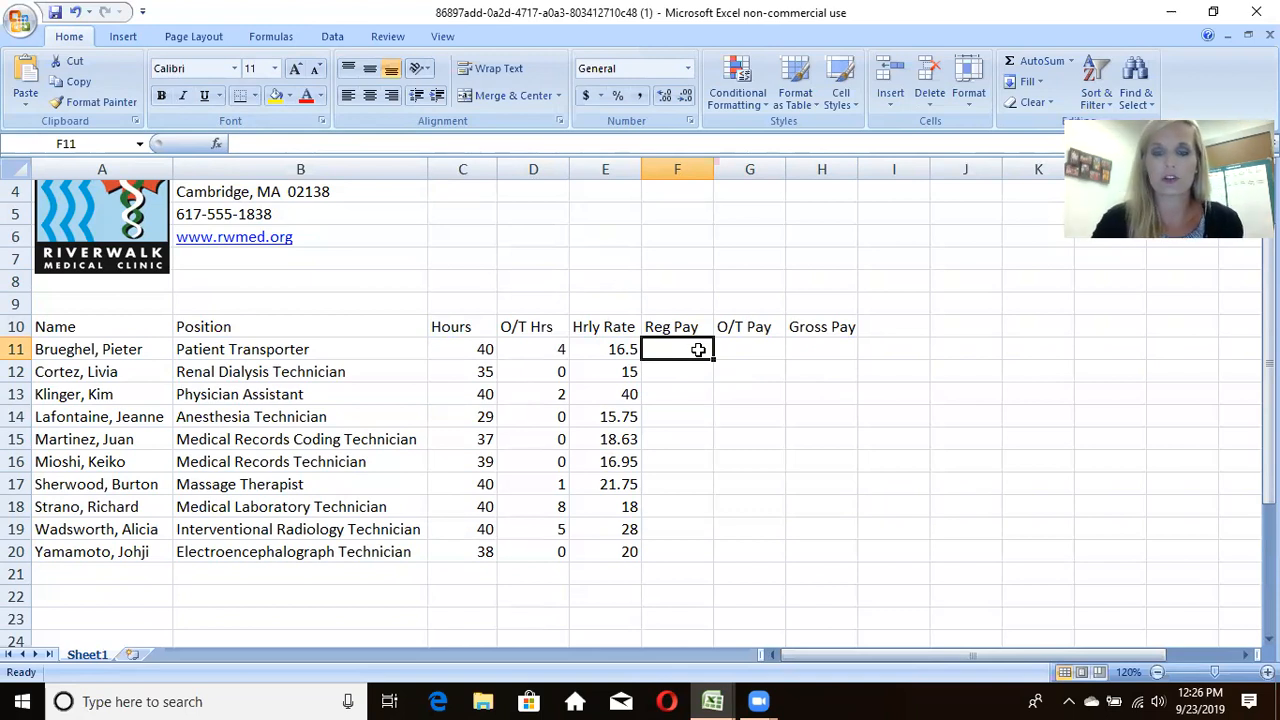
pyautogui.write('=')
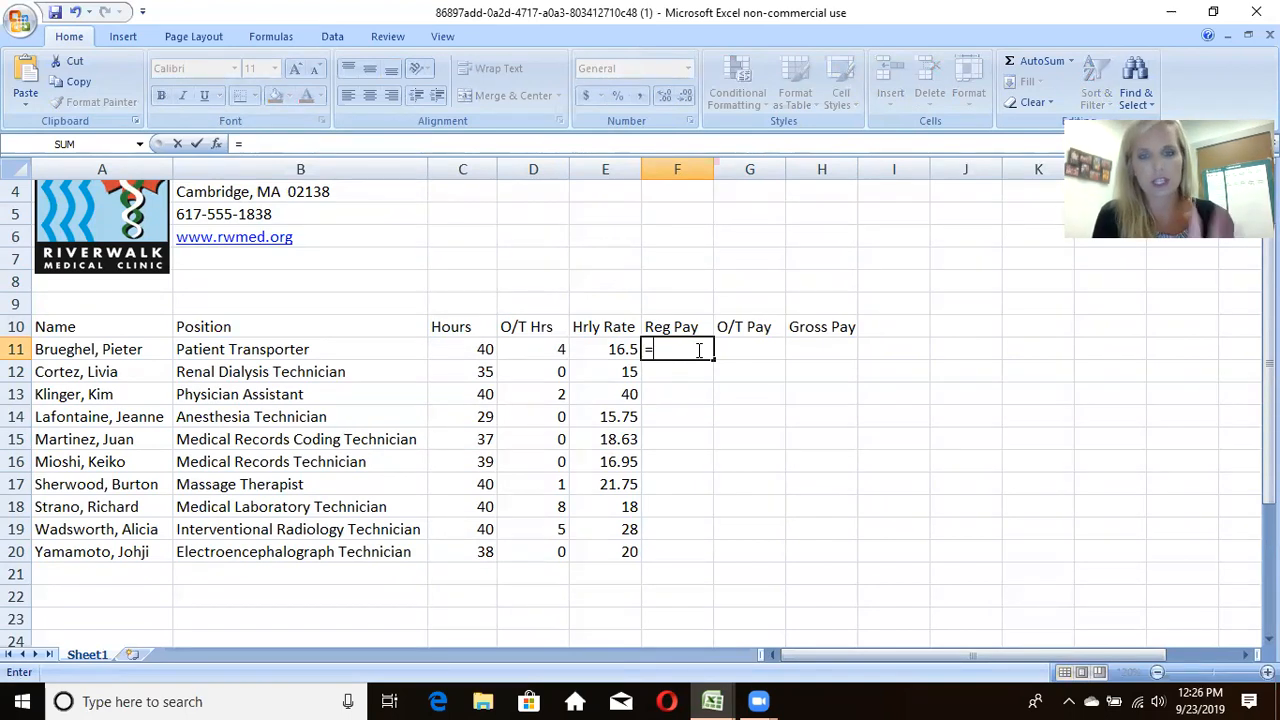
pyautogui.press('BackSpace')
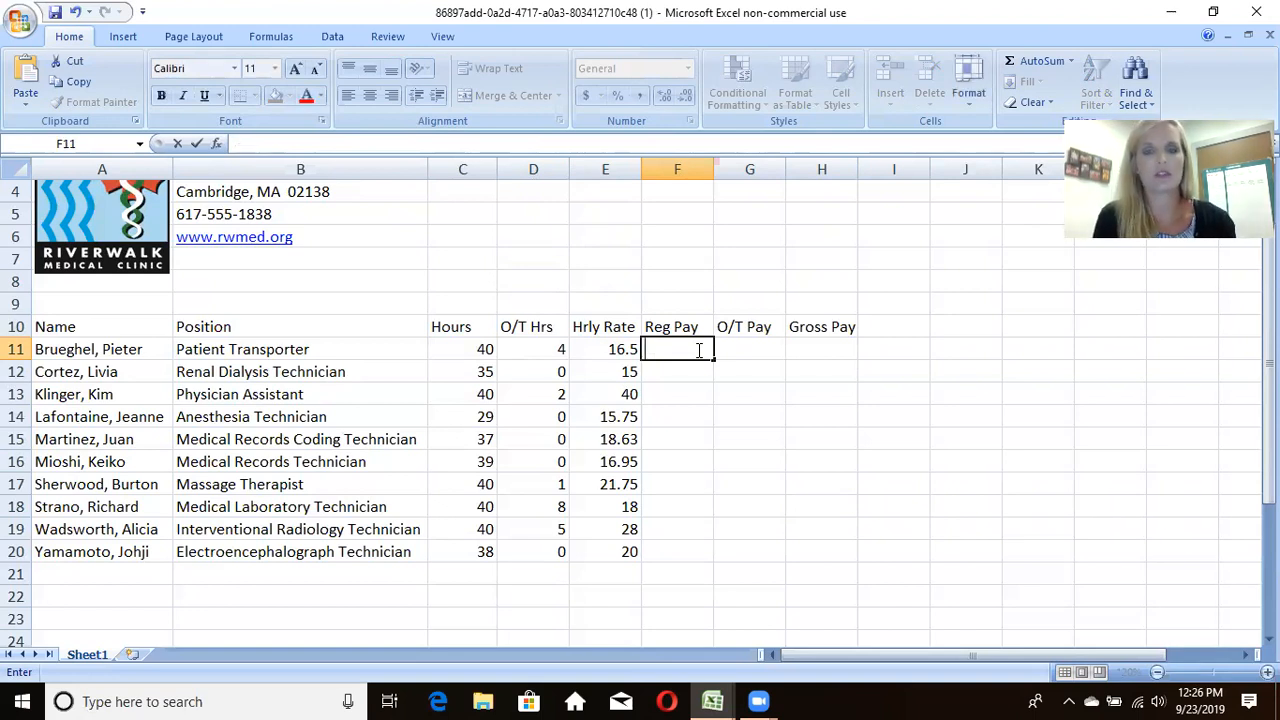
pyautogui.write('fedf')
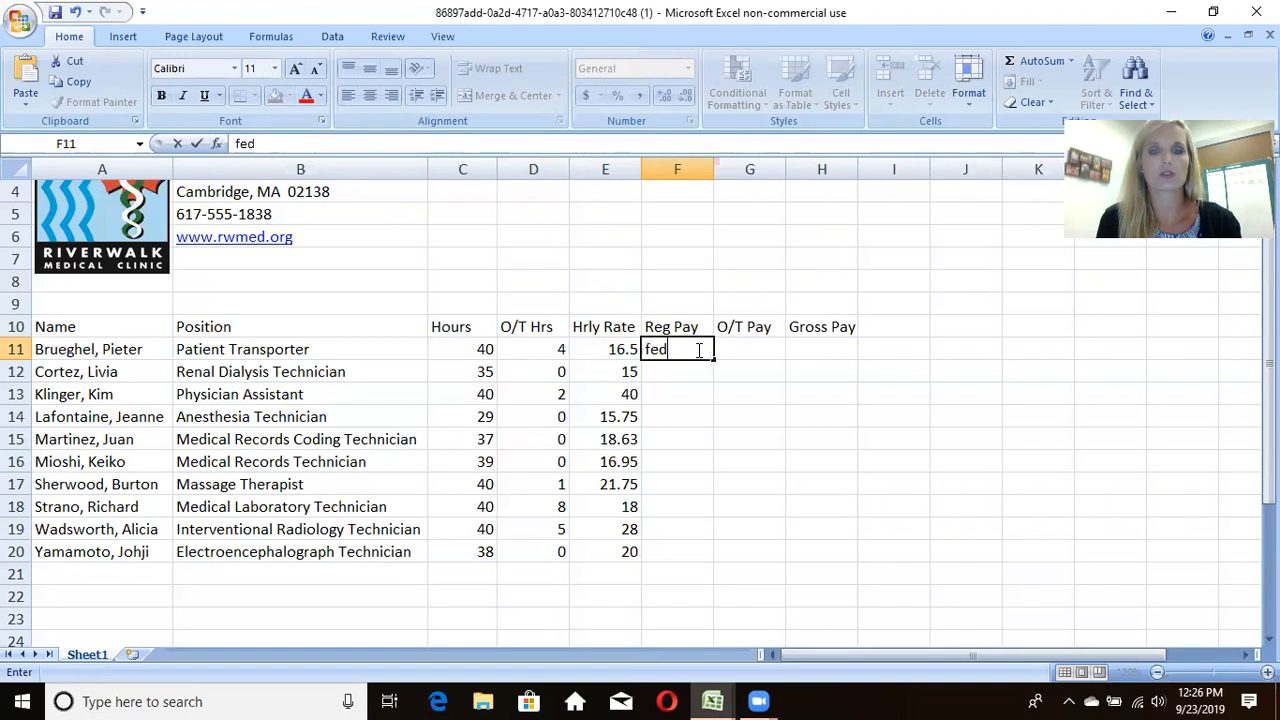
pyautogui.press('BackSpace')
pyautogui.press('BackSpace')
pyautogui.press('BackSpace')
pyautogui.press('BackSpace')
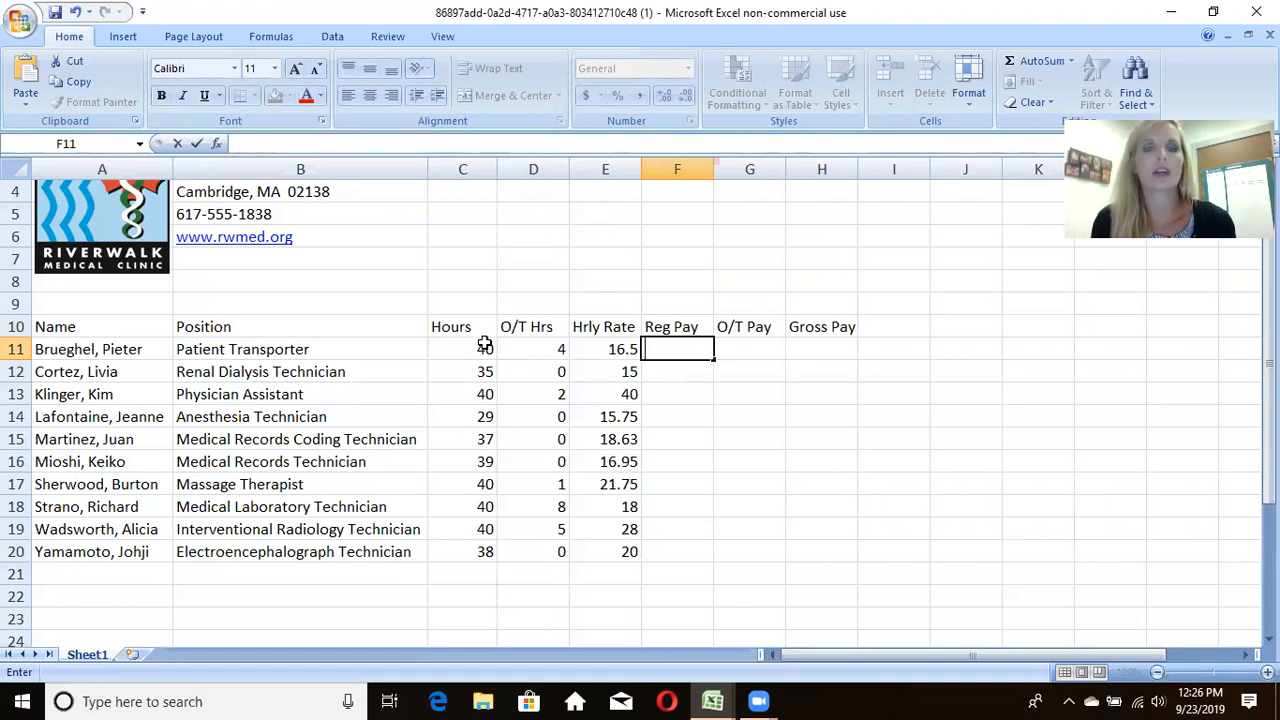
pyautogui.click(484, 346)
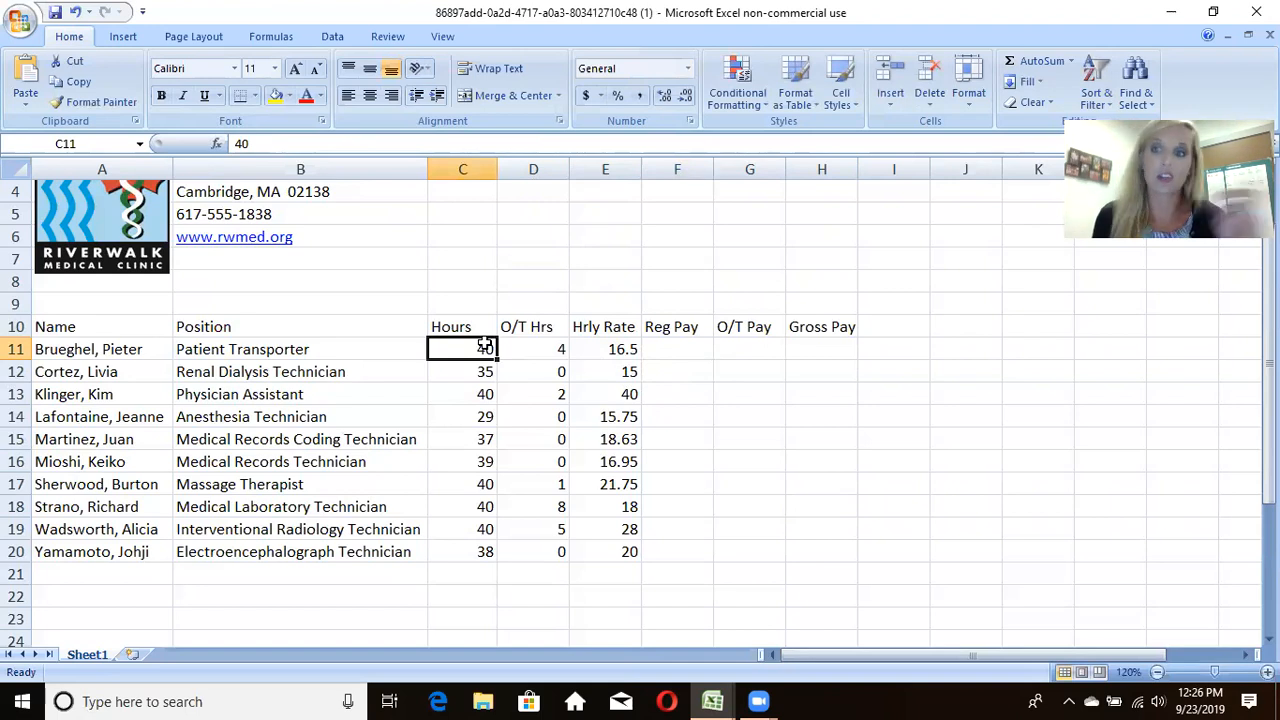
# Step: Enter the formula =C11*E11 in cell F11 to calculate regular pay from hours and hourly rate
pyautogui.click(670, 344)
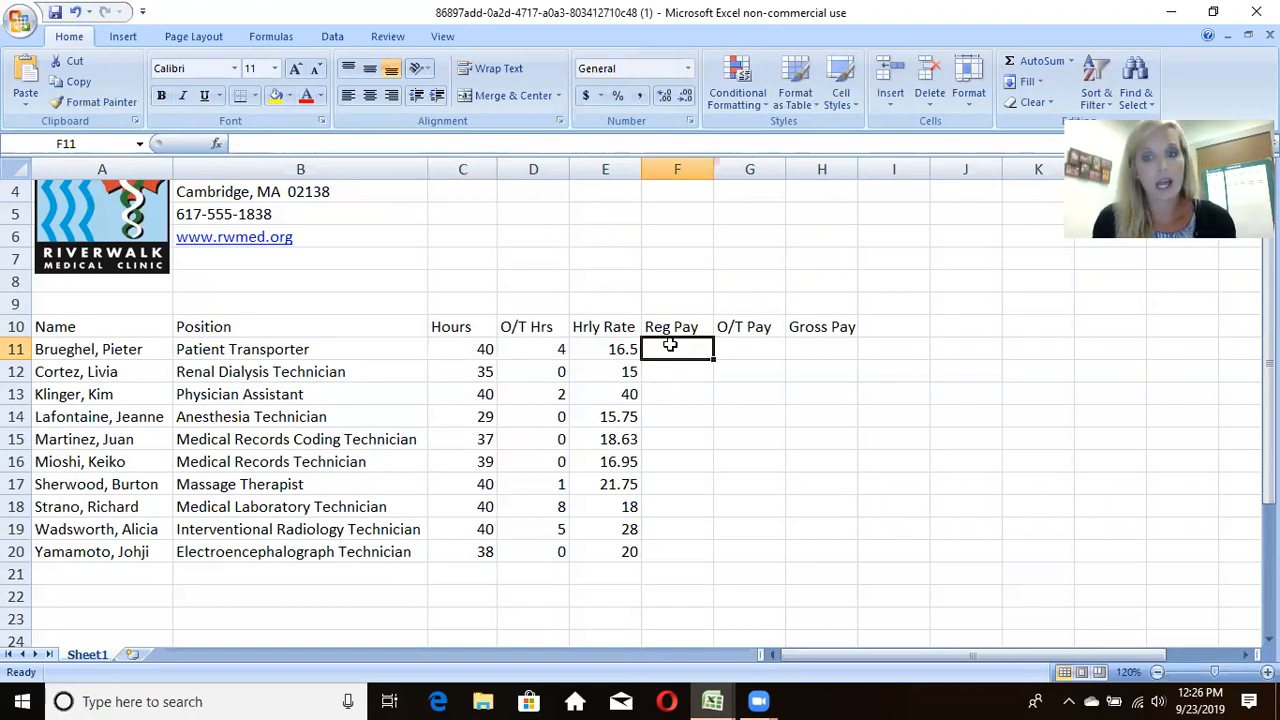
pyautogui.write('=')
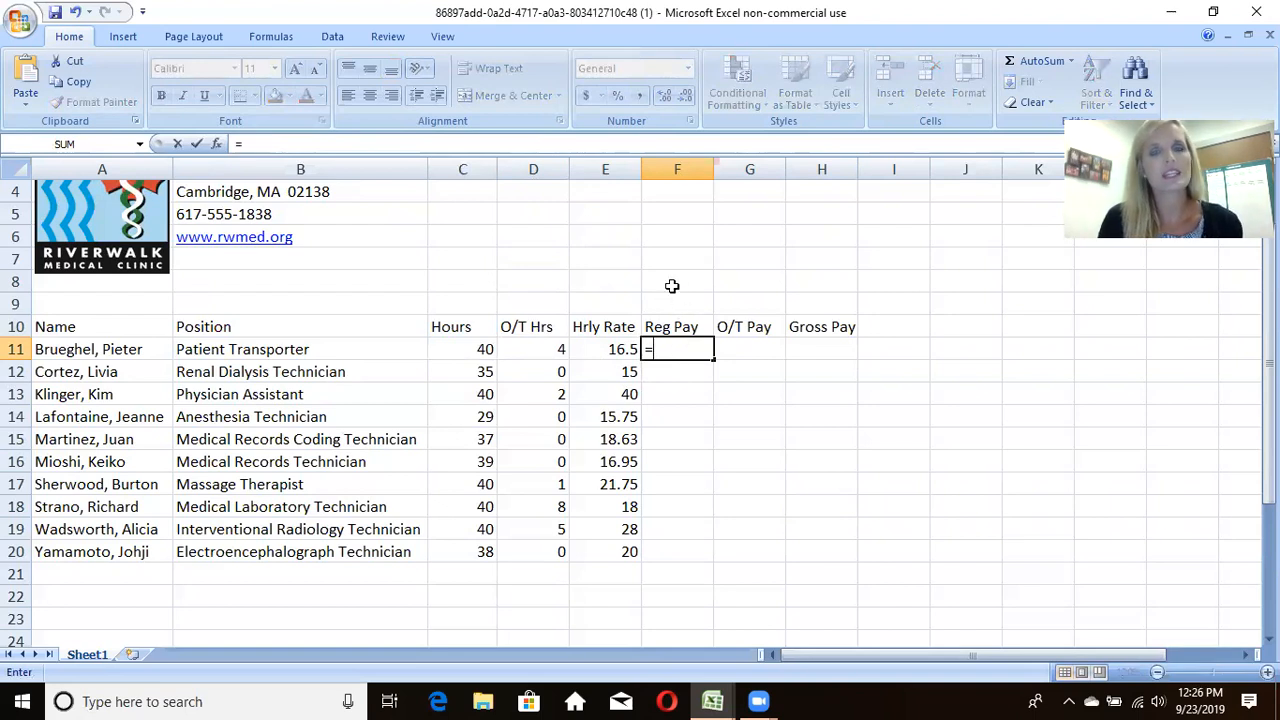
pyautogui.click(465, 348)
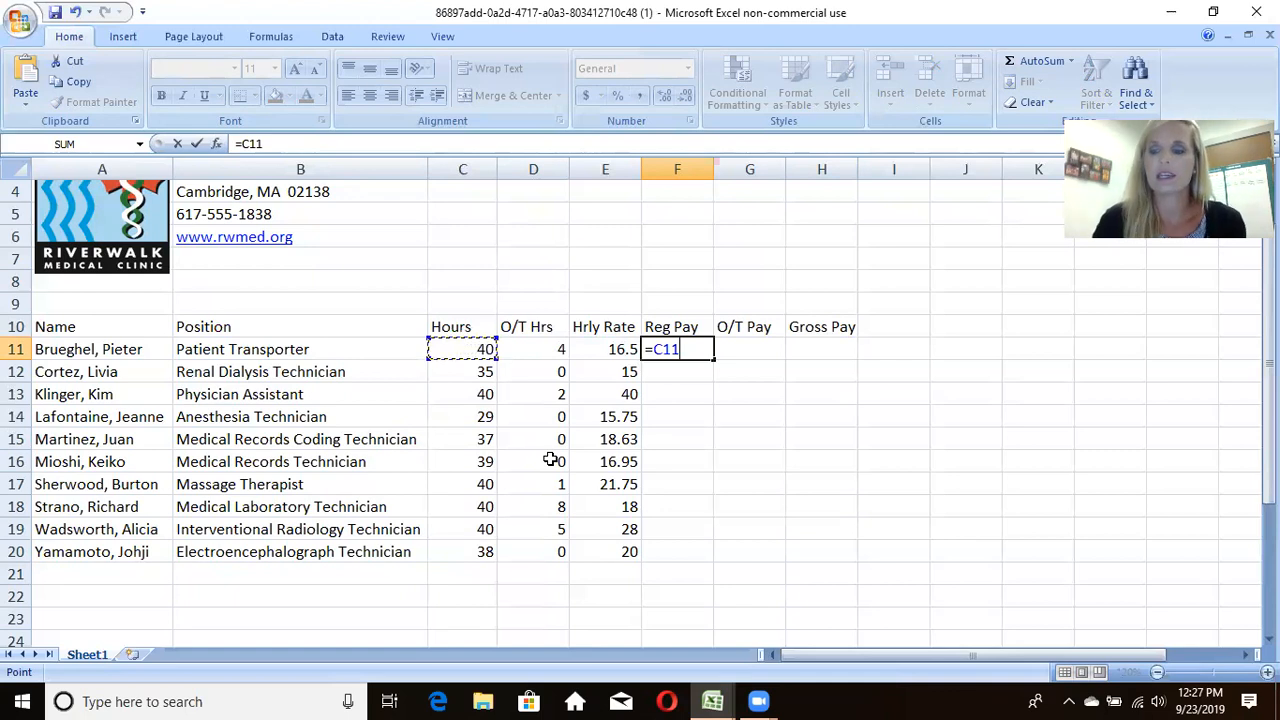
pyautogui.write('*')
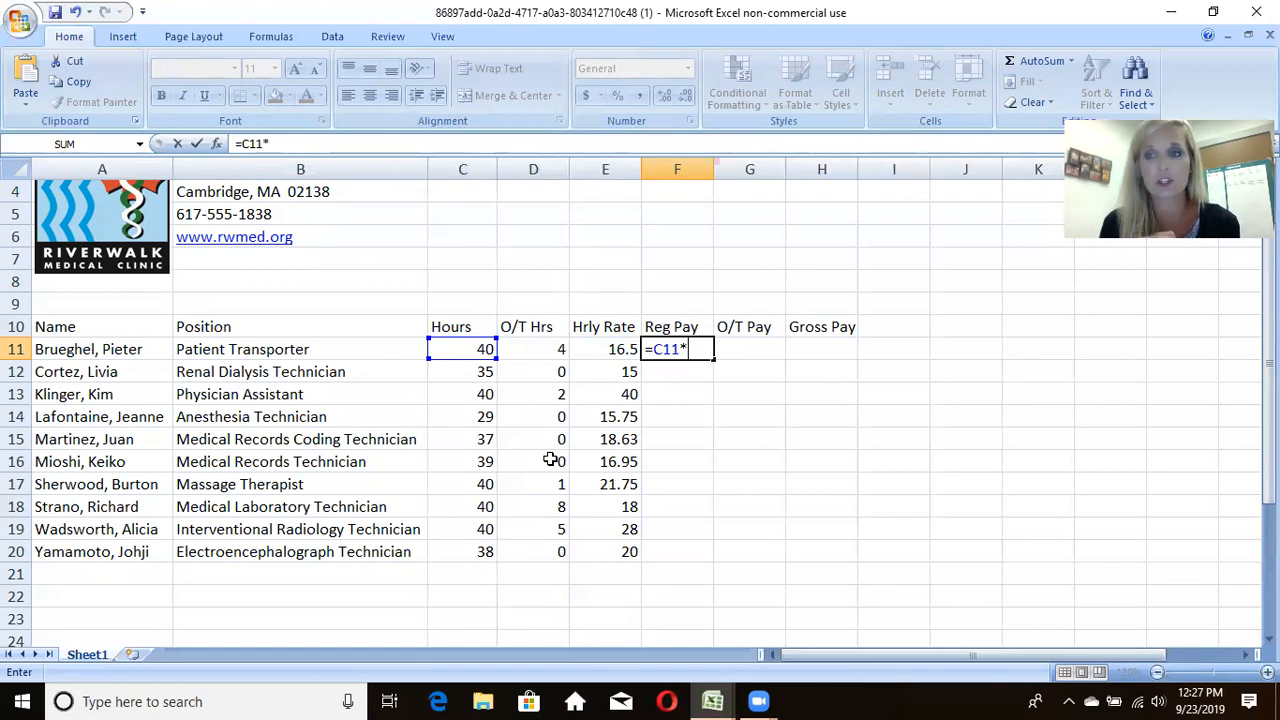
pyautogui.click(605, 347)
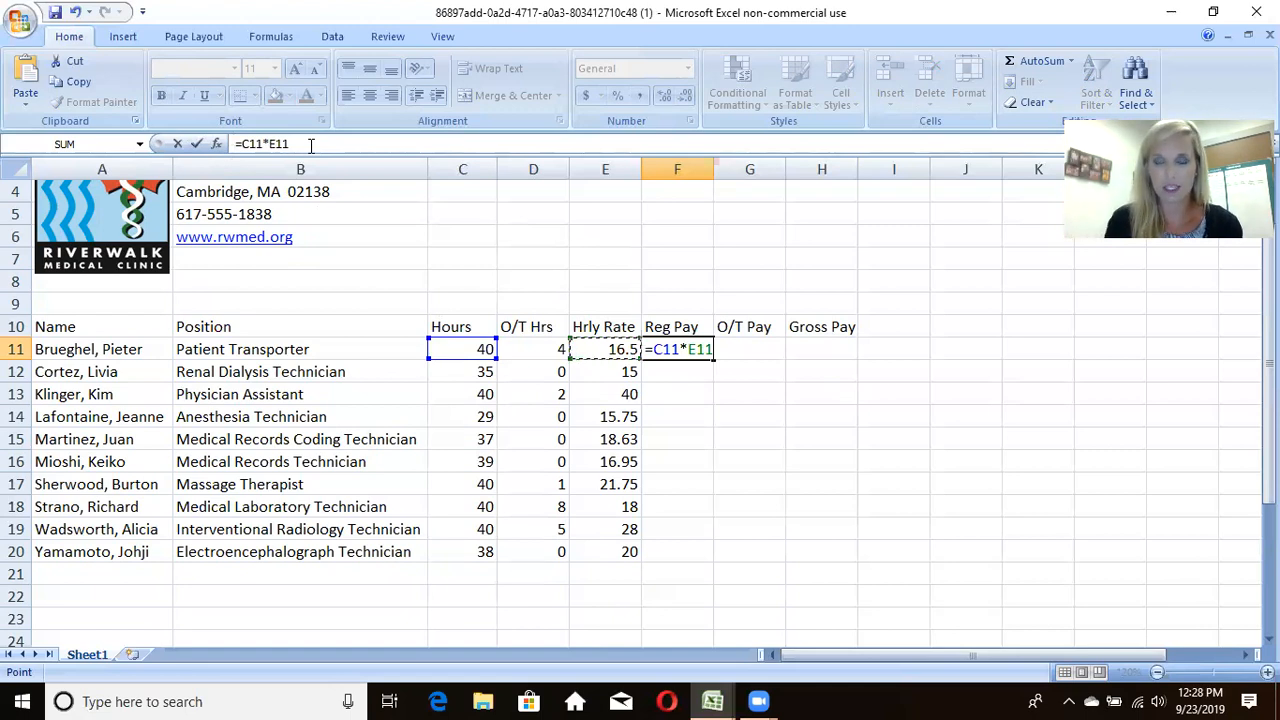
pyautogui.click(195, 146)
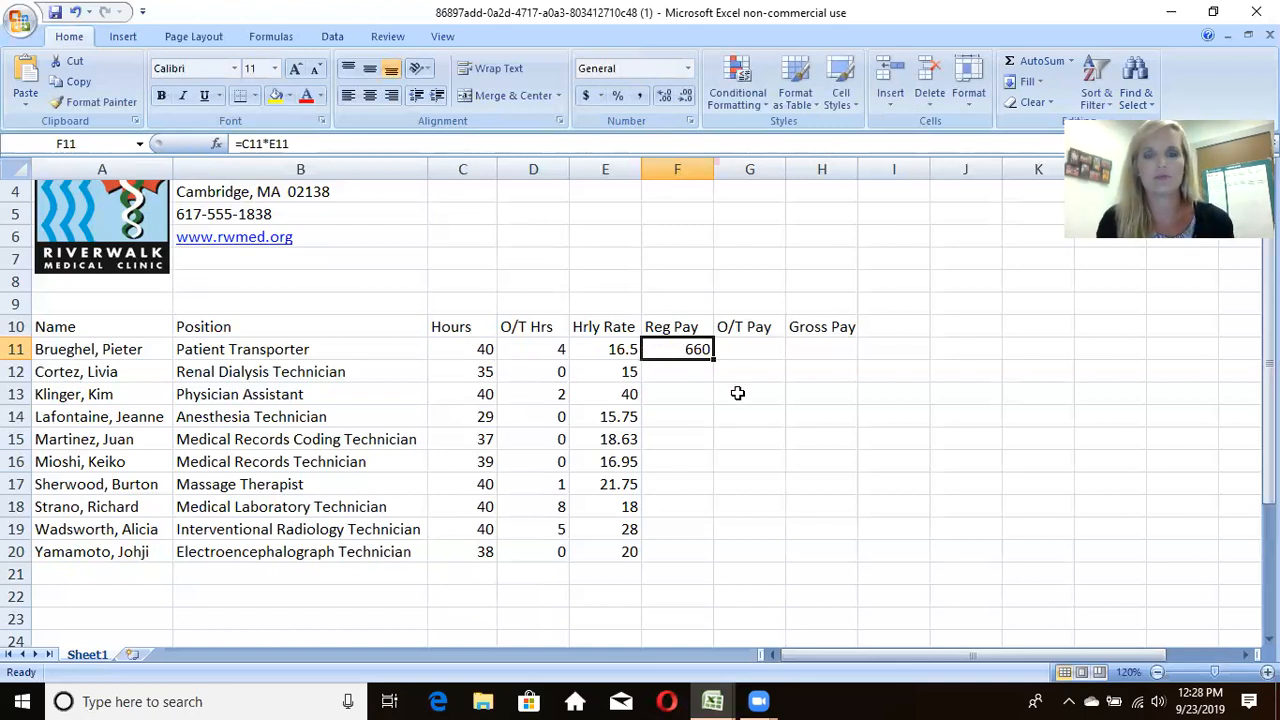
pyautogui.press('Return')
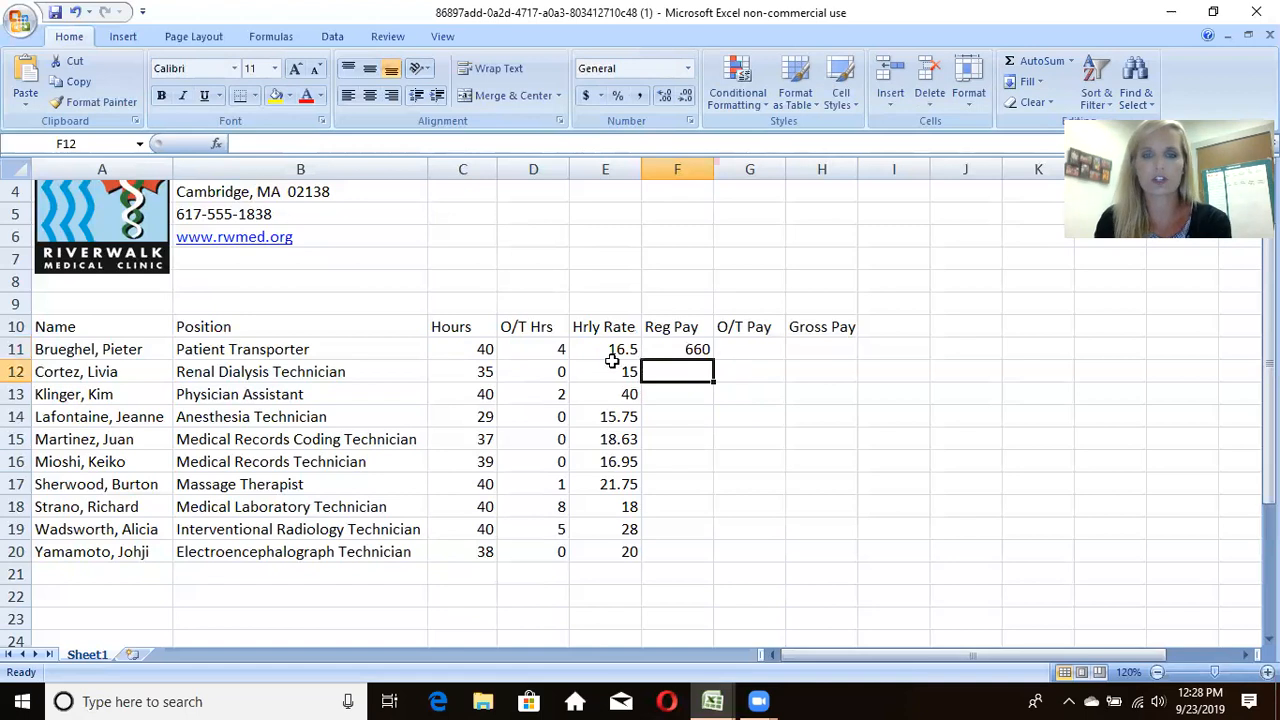
# Step: Examine the Reg Pay formula in F11 and compare it with the hours and hourly rate cells in row 12
pyautogui.click(668, 349)
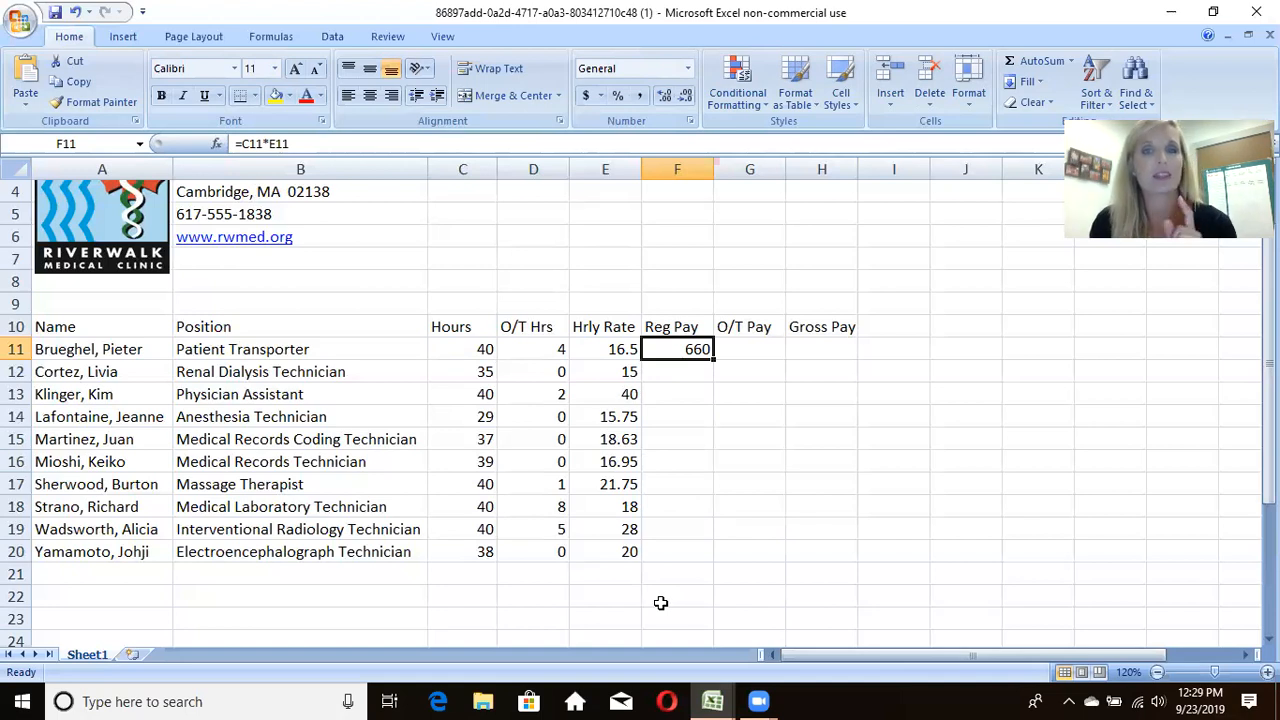
pyautogui.click(670, 370)
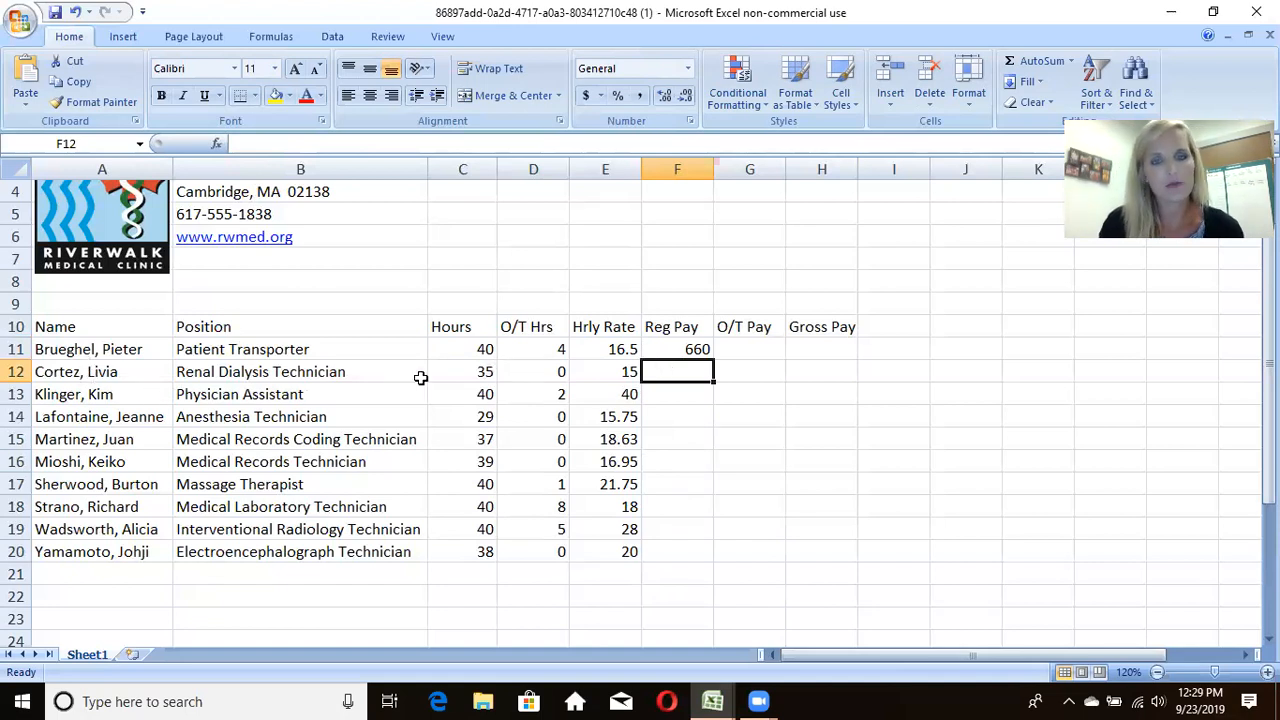
pyautogui.click(454, 371)
pyautogui.click(620, 371)
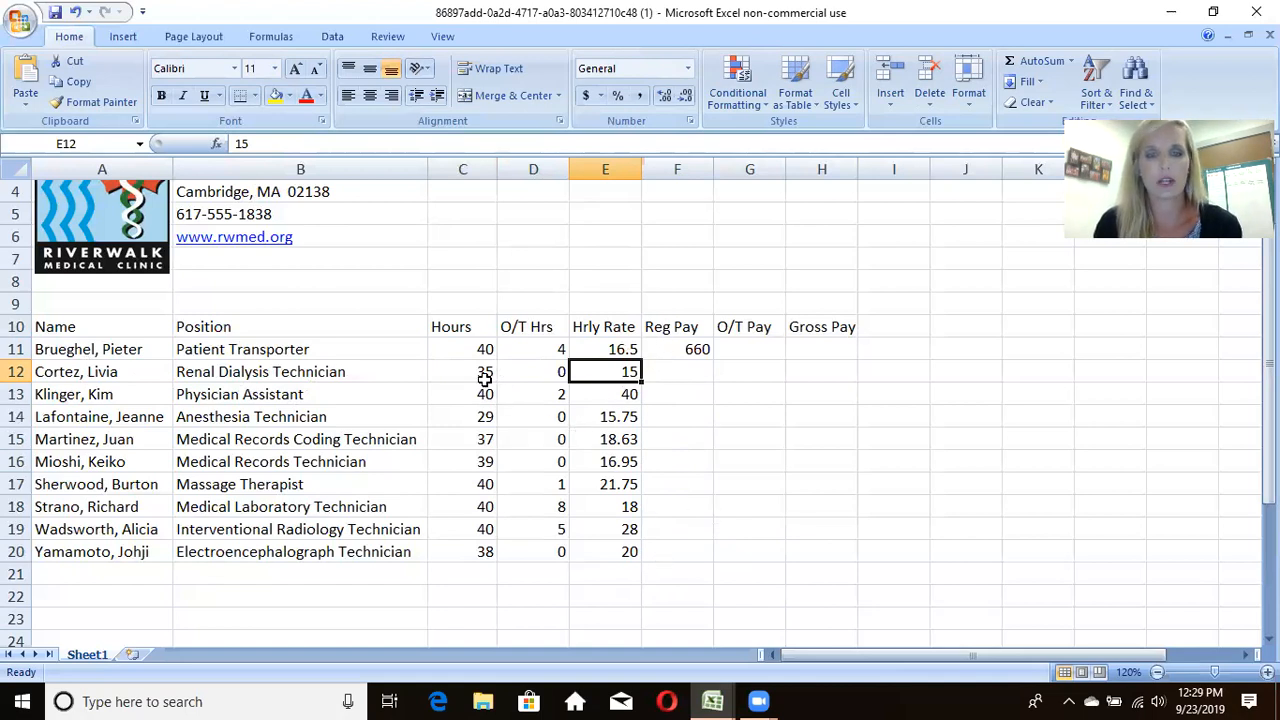
# Step: Review the hours, overtime hours, hourly rate and position columns and the Reg Pay formula in F11
pyautogui.moveTo(484, 376); pyautogui.dragTo(486, 443)
pyautogui.moveTo(560, 416); pyautogui.dragTo(562, 557)
pyautogui.moveTo(605, 417); pyautogui.dragTo(628, 552)
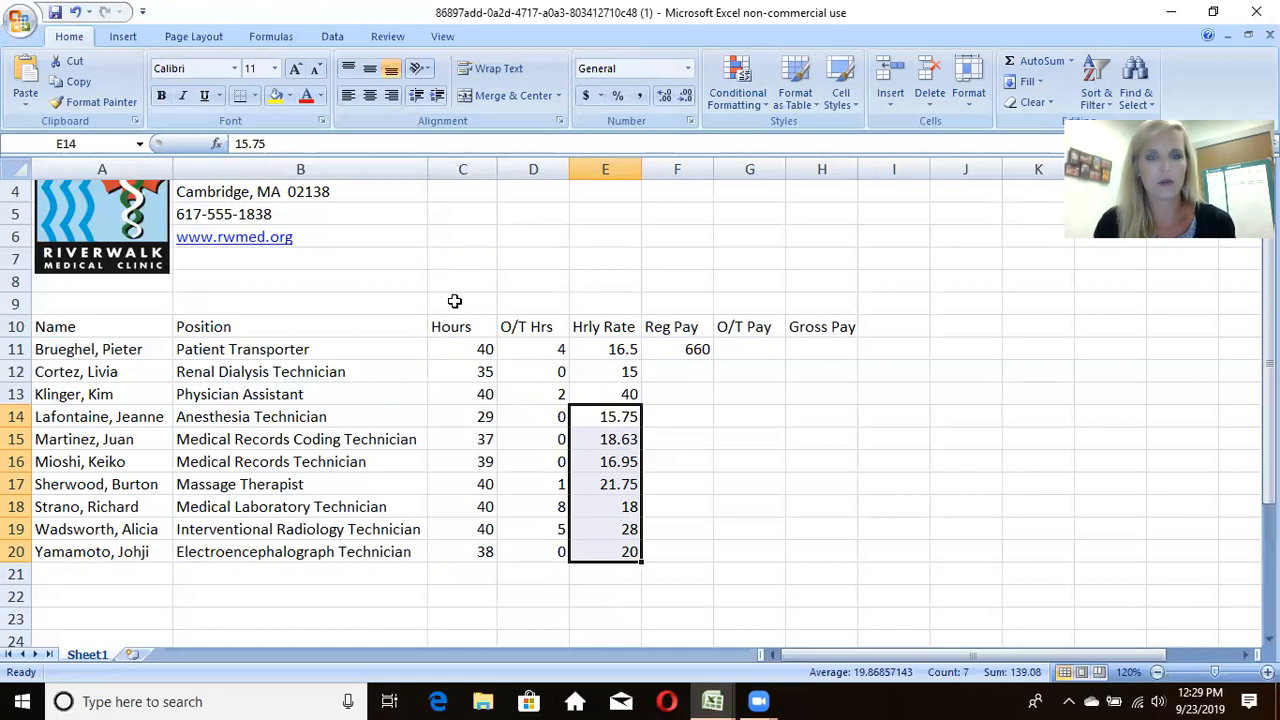
pyautogui.moveTo(469, 283); pyautogui.dragTo(470, 392)
pyautogui.moveTo(326, 326); pyautogui.dragTo(323, 452)
pyautogui.moveTo(300, 506); pyautogui.dragTo(293, 563)
pyautogui.moveTo(294, 366); pyautogui.dragTo(302, 486)
pyautogui.moveTo(284, 326); pyautogui.dragTo(289, 470)
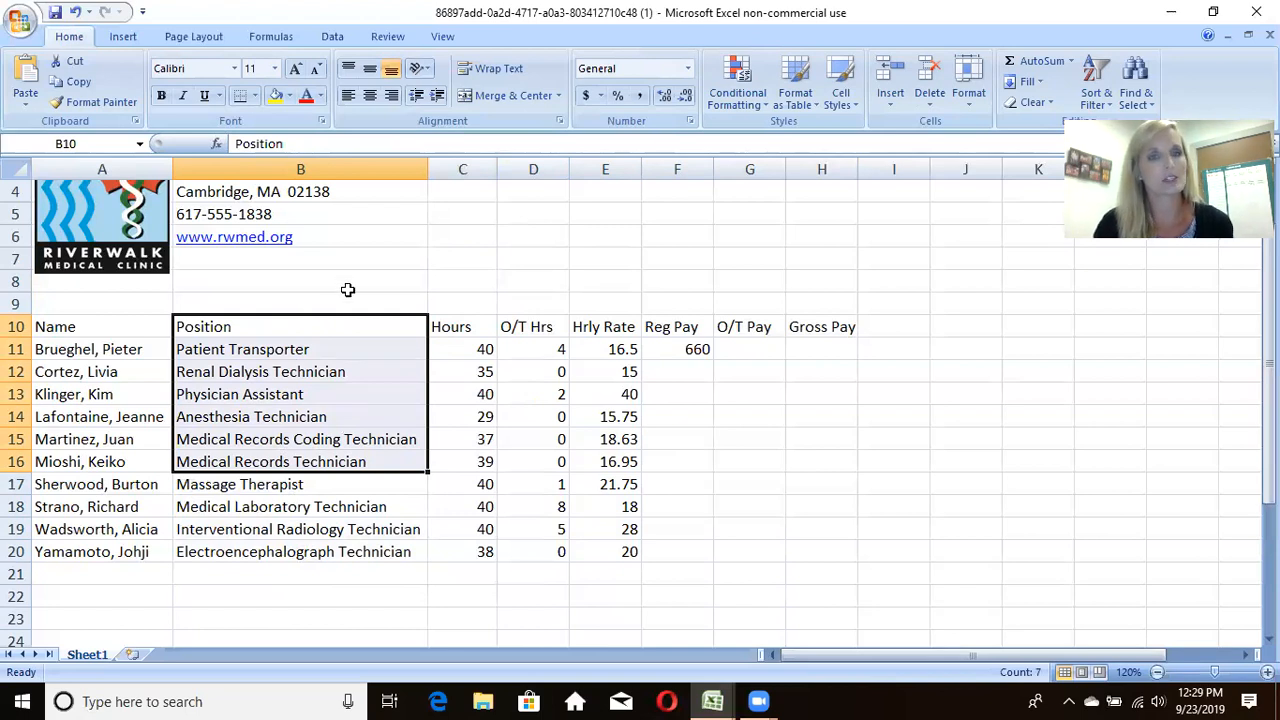
pyautogui.click(662, 346)
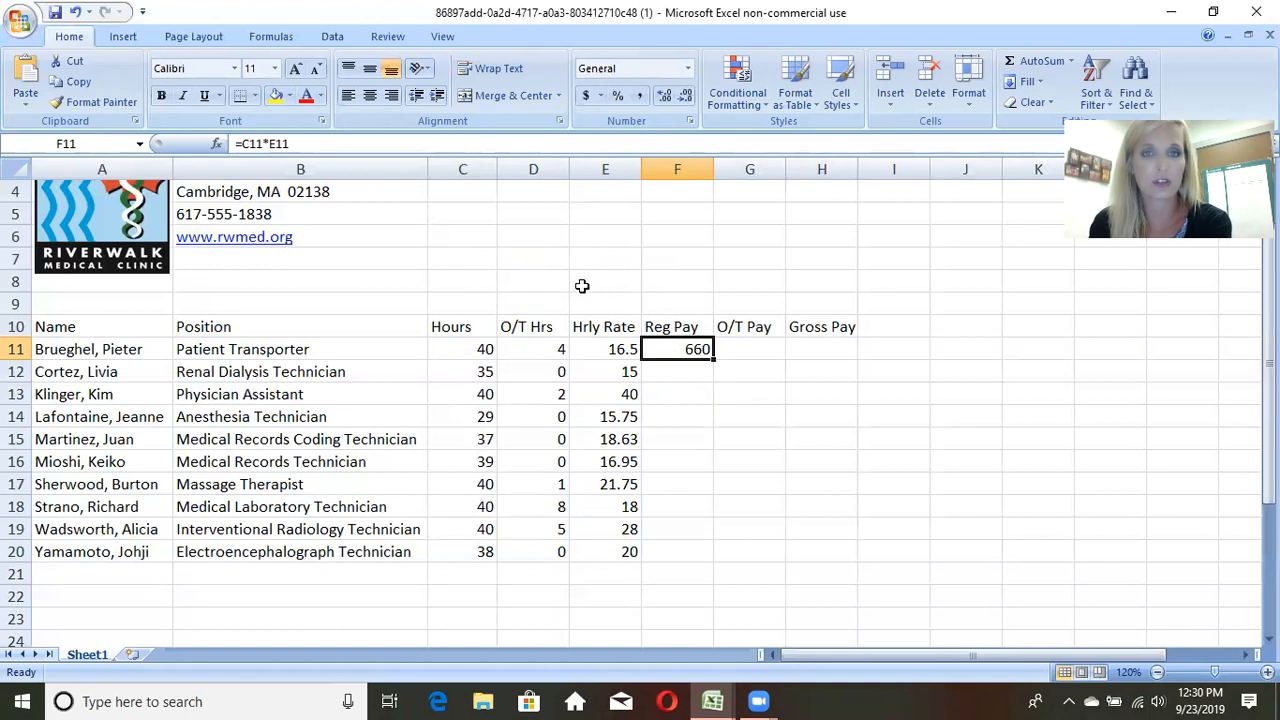
pyautogui.click(711, 359)
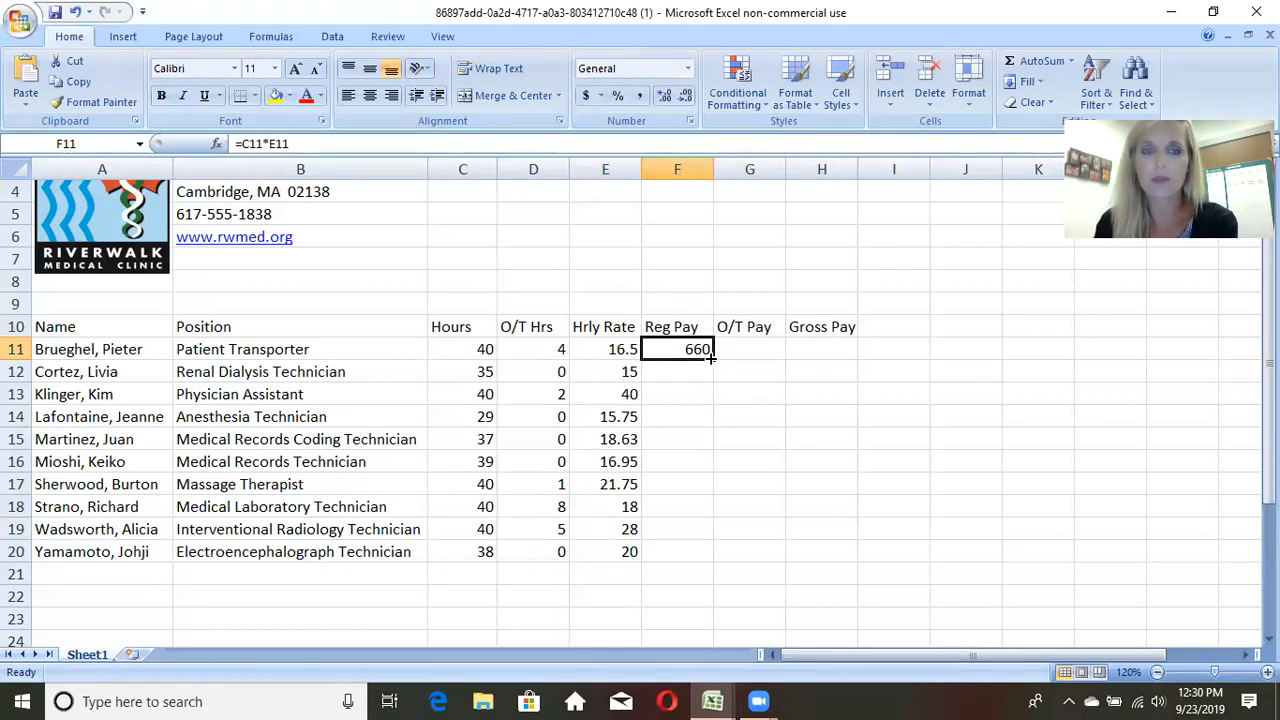
# Step: Try filling the Position heading from B10 down through B20, and undo the fill
pyautogui.click(285, 349)
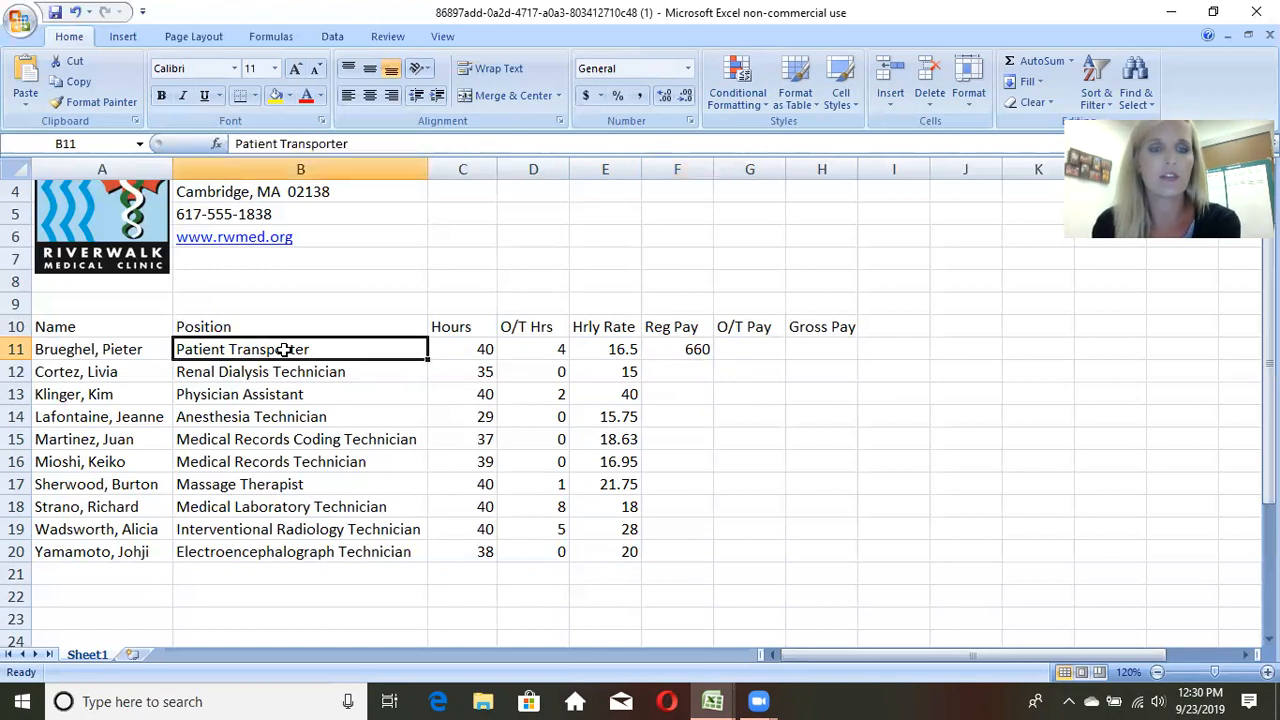
pyautogui.click(240, 326)
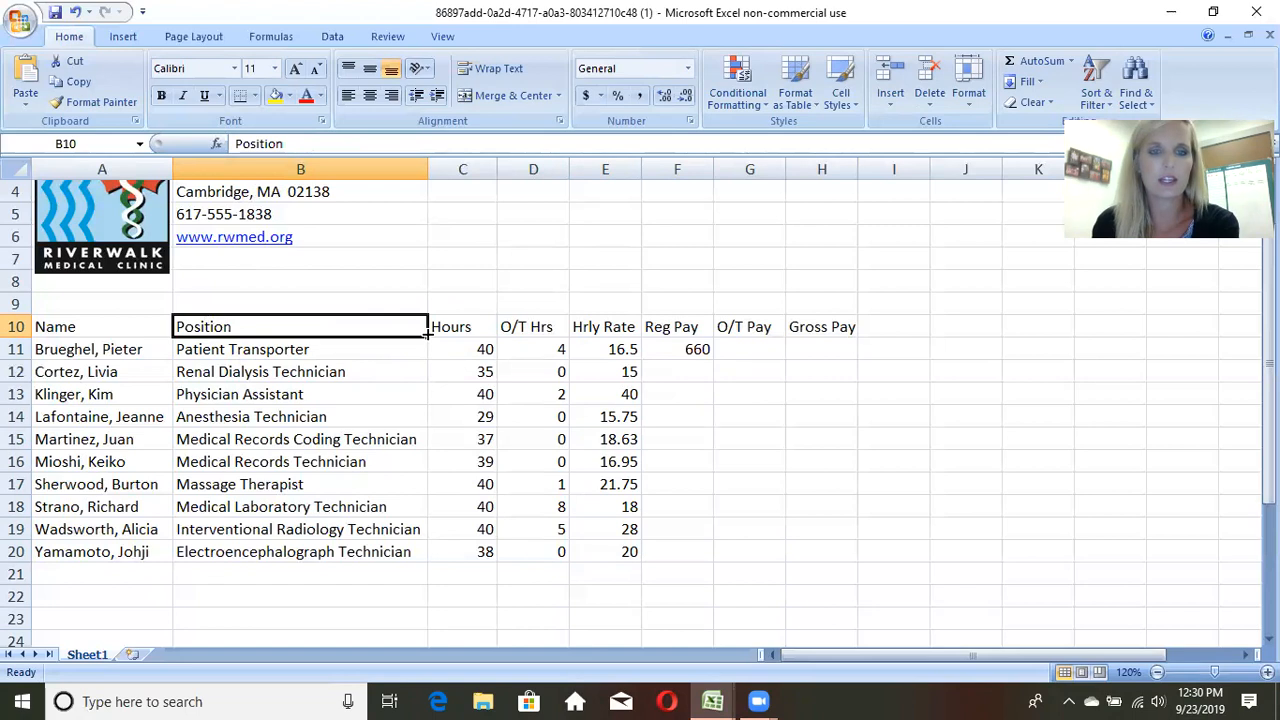
pyautogui.moveTo(428, 336); pyautogui.dragTo(421, 562)
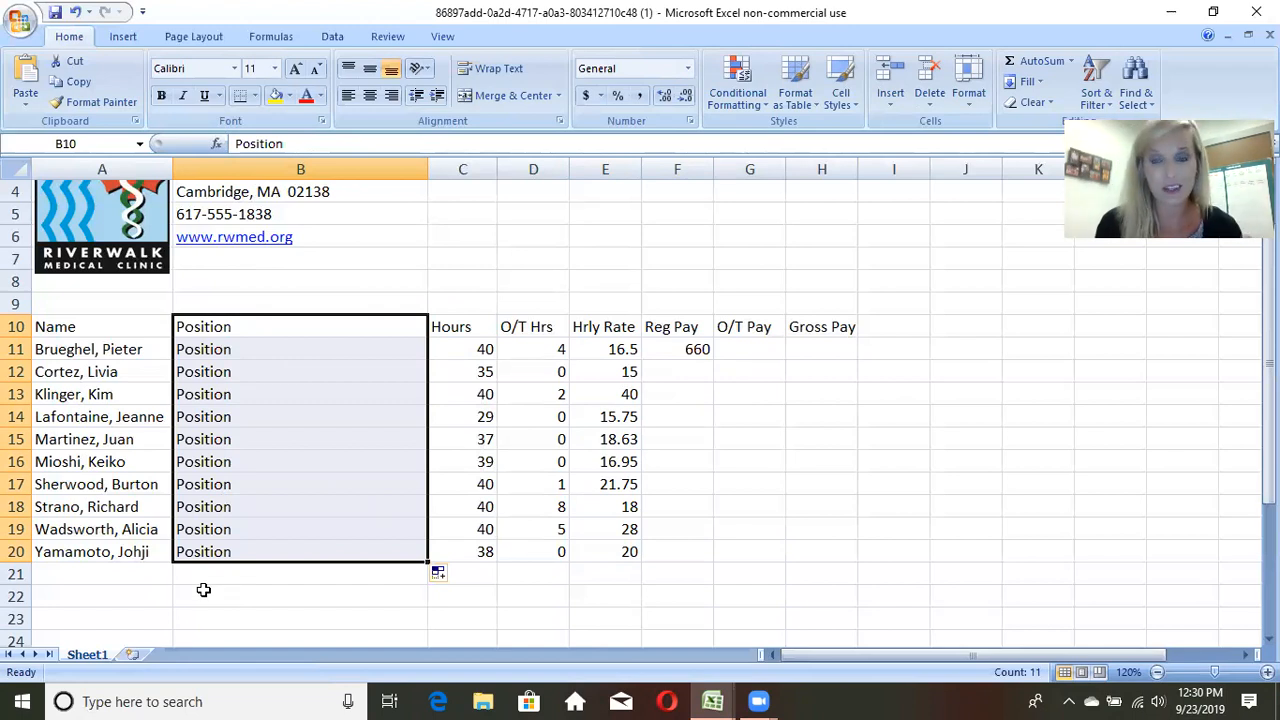
pyautogui.click(74, 13)
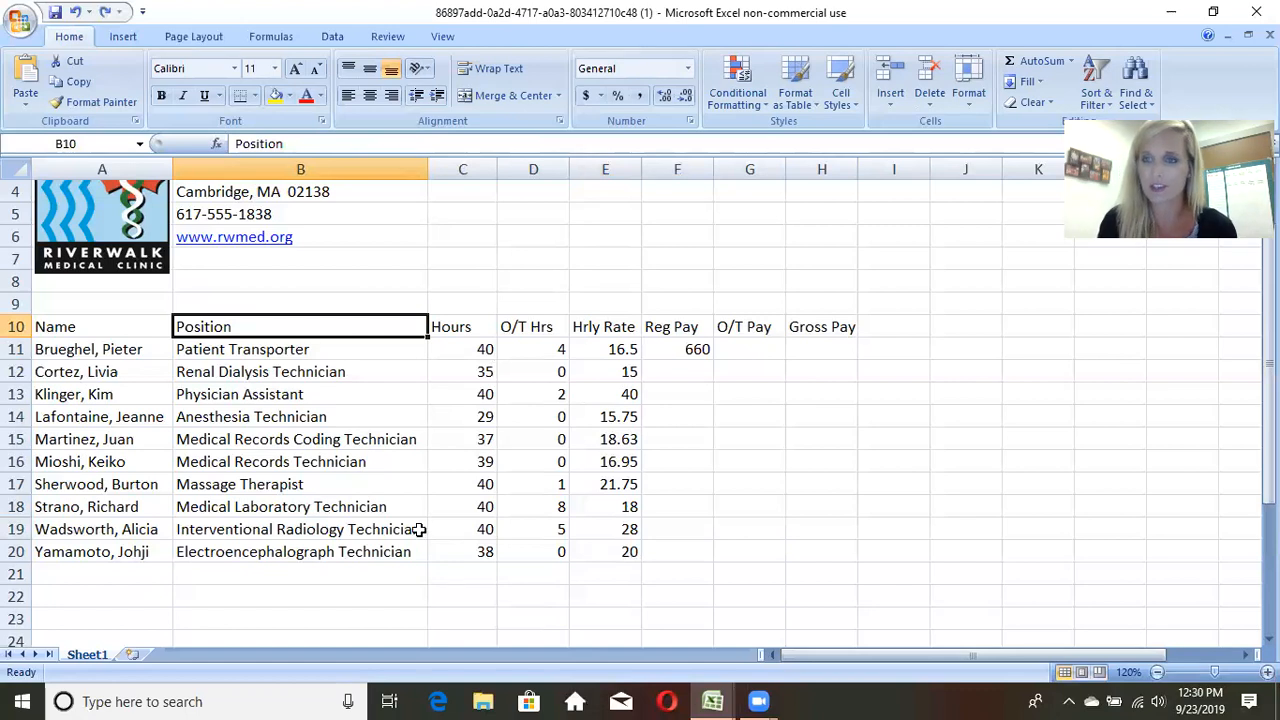
# Step: Fill the Reg Pay formula from F11 down through F20 for all remaining employees
pyautogui.click(692, 352)
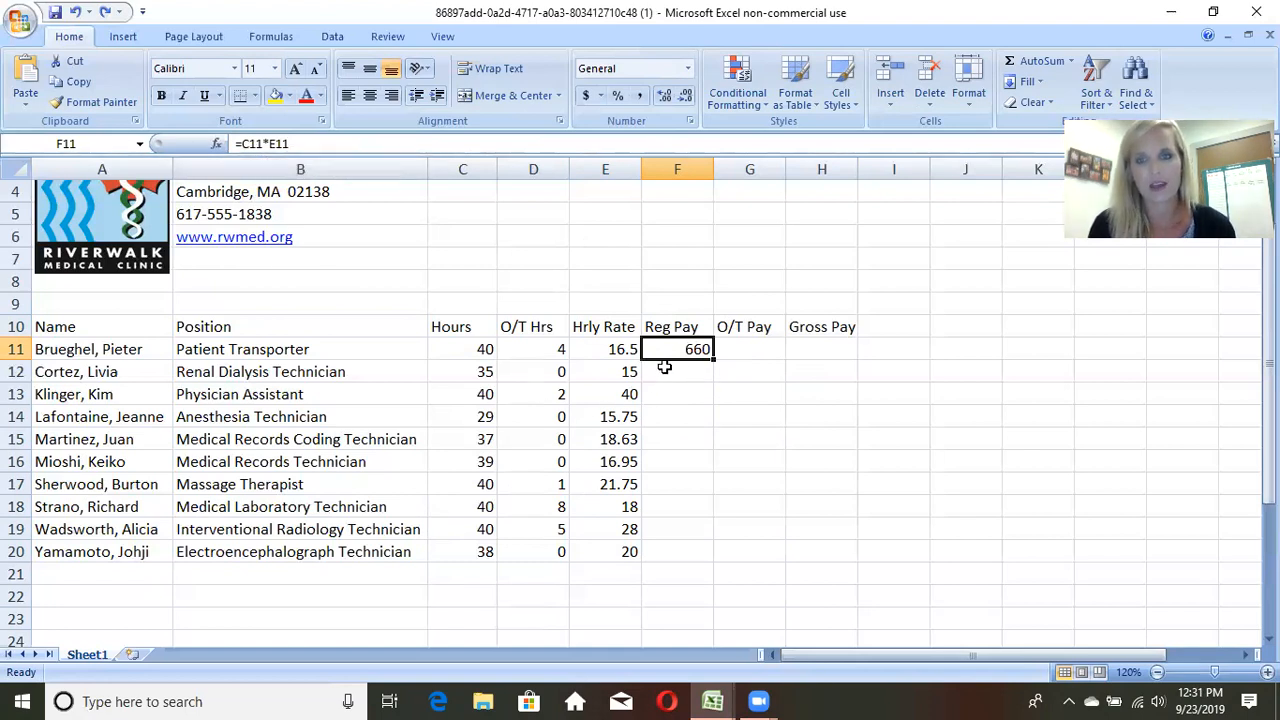
pyautogui.moveTo(711, 360); pyautogui.dragTo(714, 560)
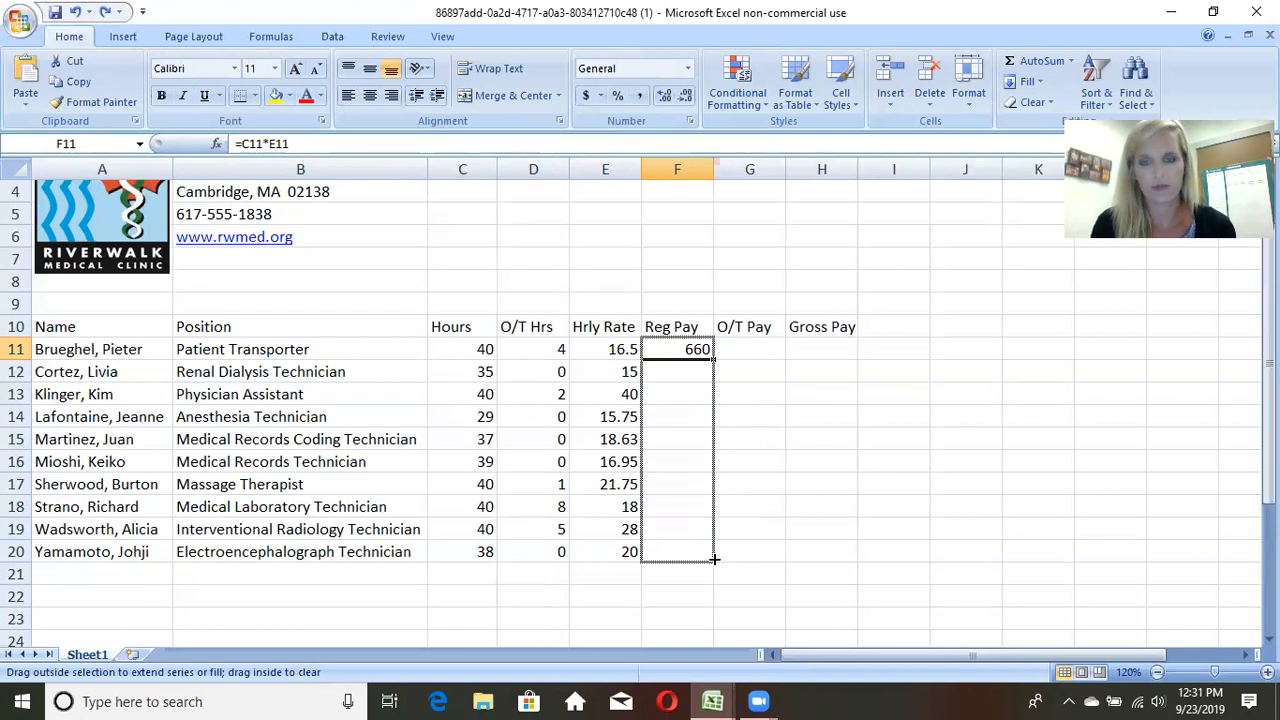
pyautogui.moveTo(714, 560); pyautogui.dragTo(714, 560)
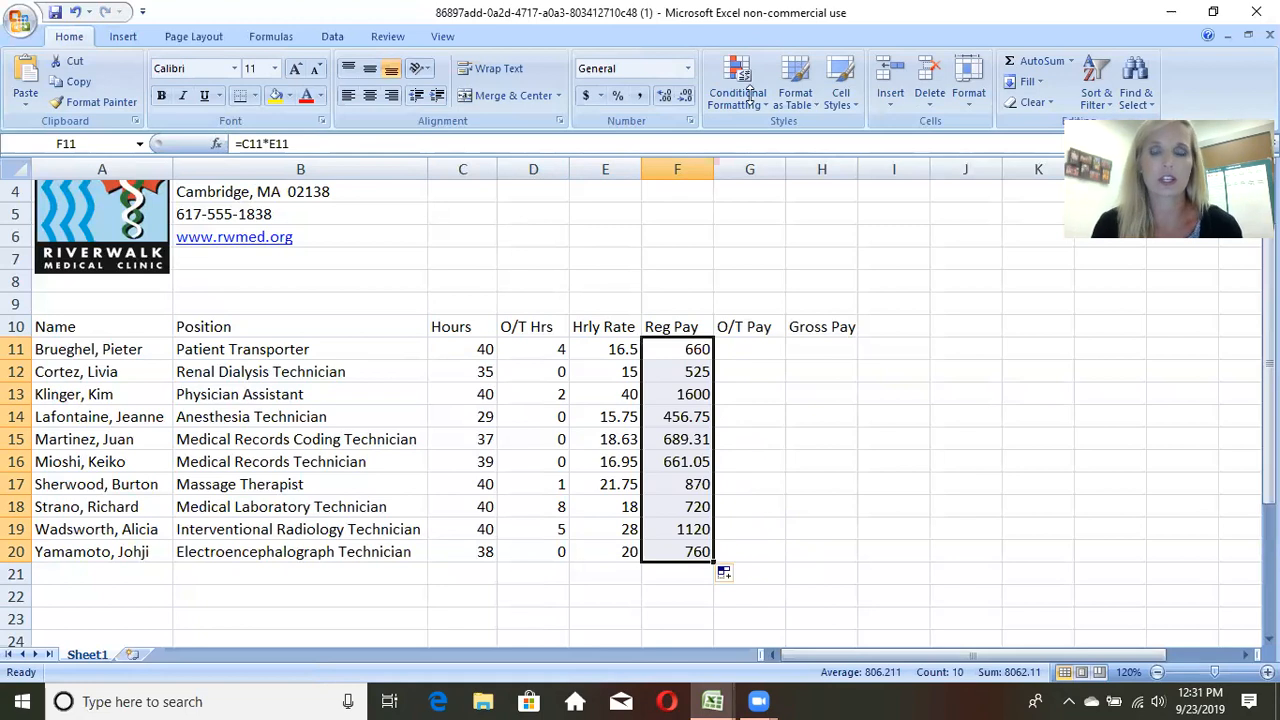
# Step: Check which hours and rate cells the Reg Pay formulas in F11, F17 and F20 reference
pyautogui.click(668, 347)
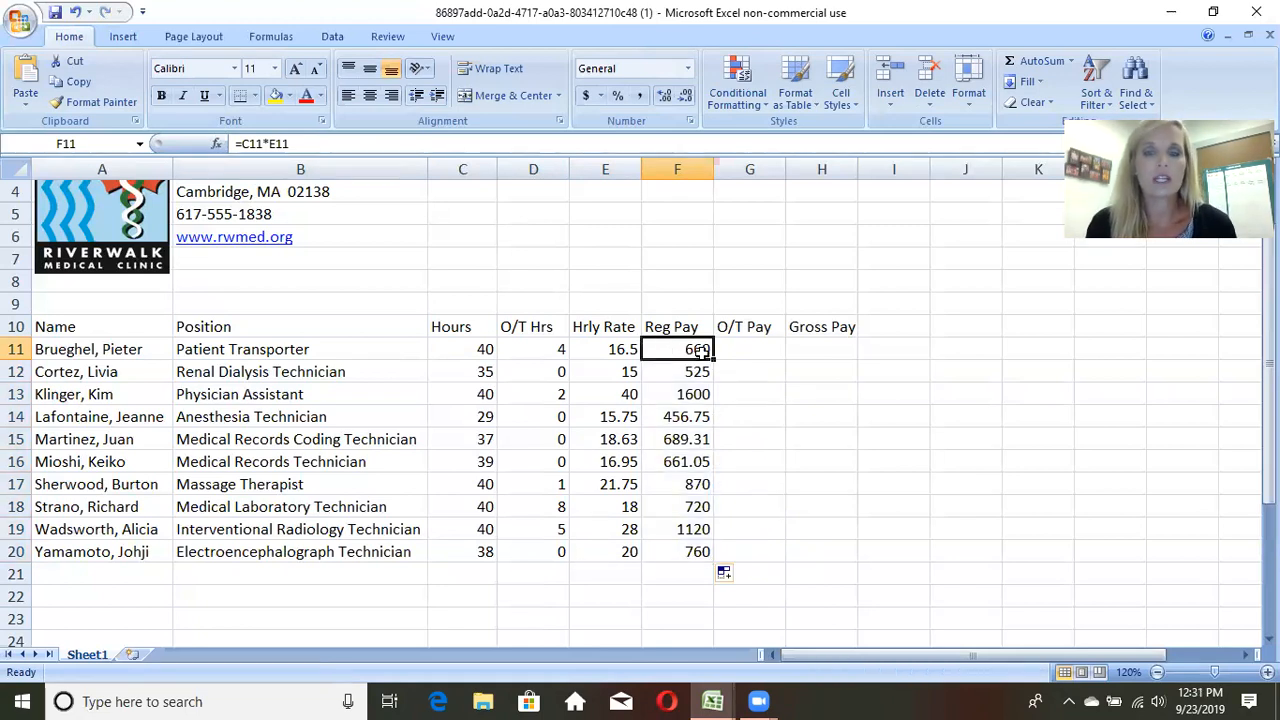
pyautogui.doubleClick(697, 349)
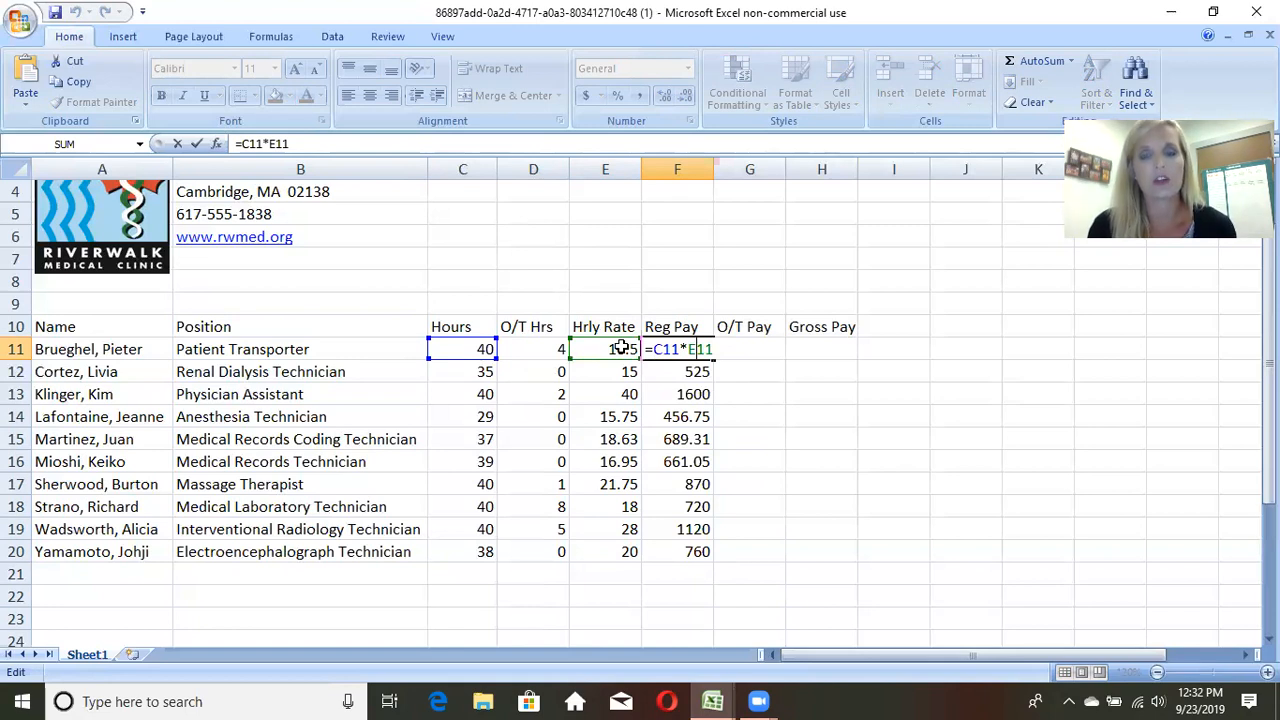
pyautogui.press('Return')
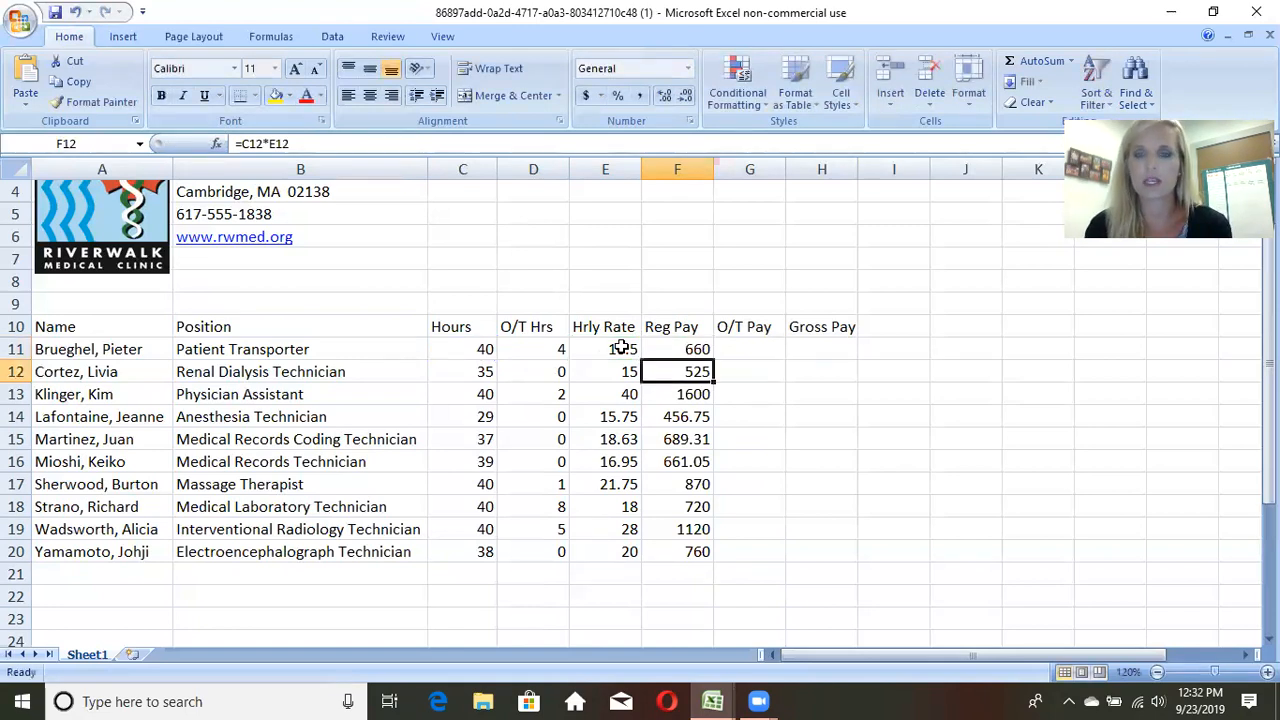
pyautogui.doubleClick(680, 484)
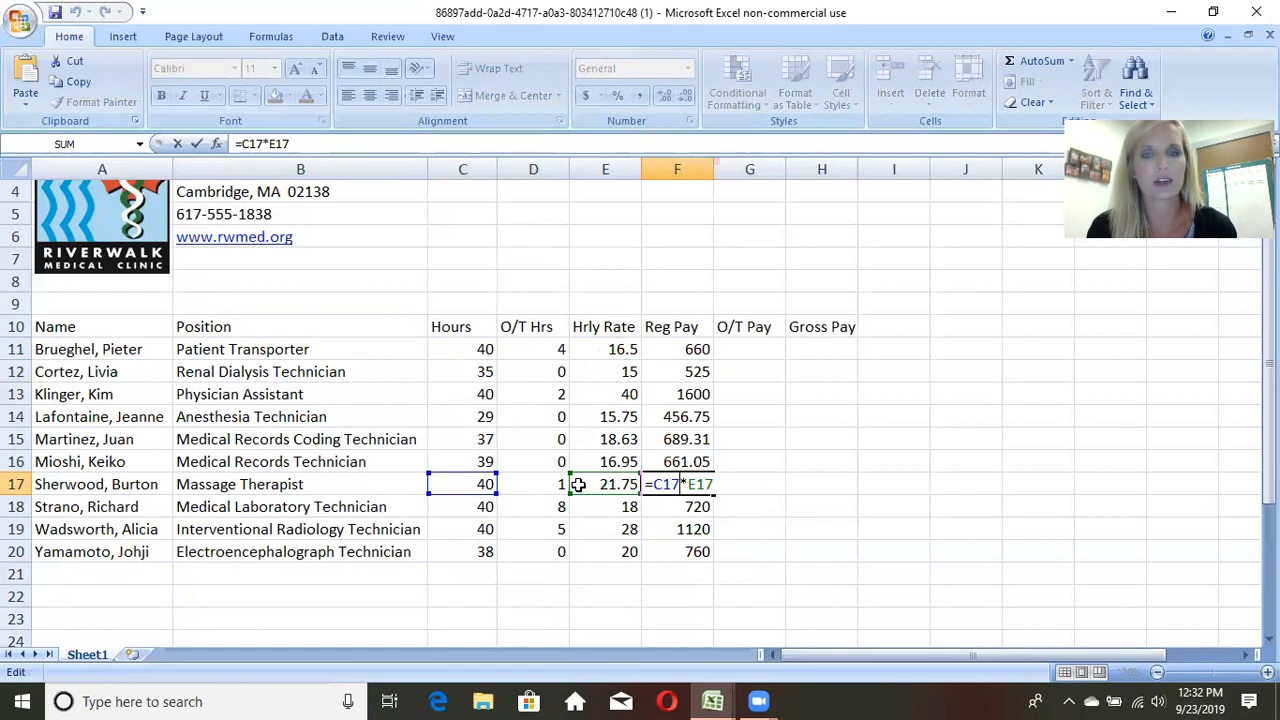
pyautogui.press('Return')
pyautogui.doubleClick(690, 548)
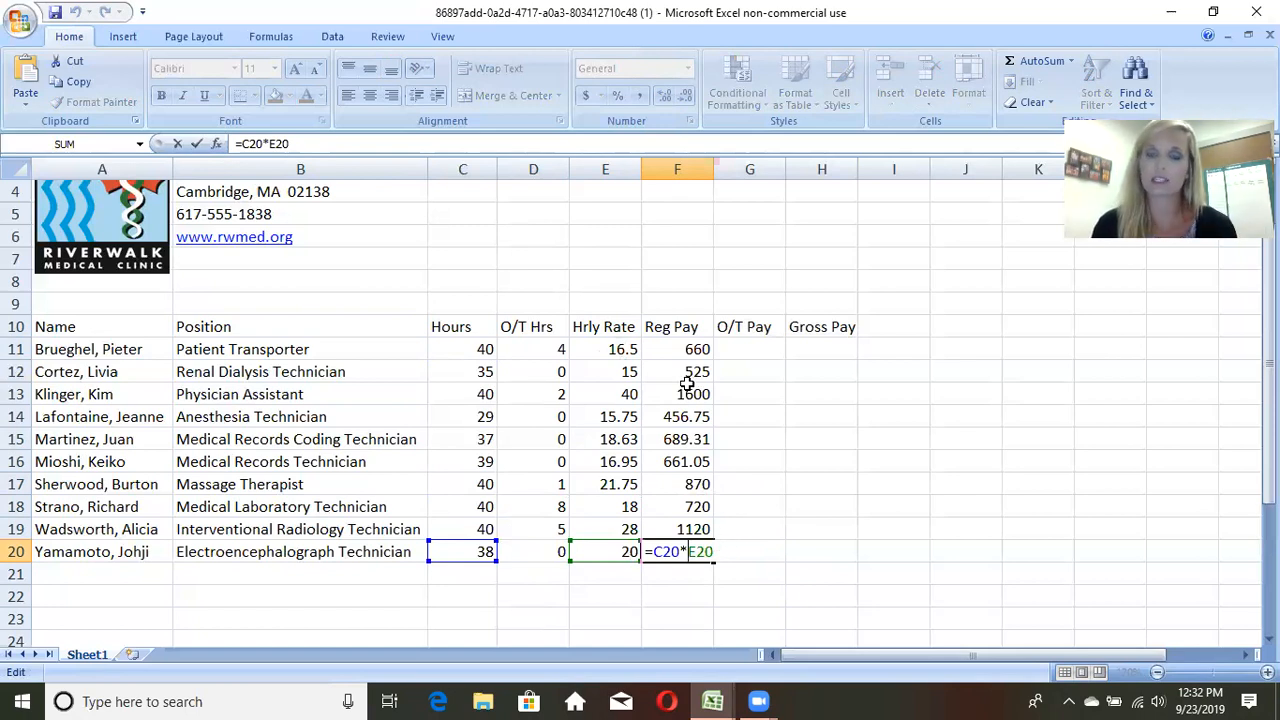
pyautogui.hotkey('shift', 'End')
pyautogui.press('Return')
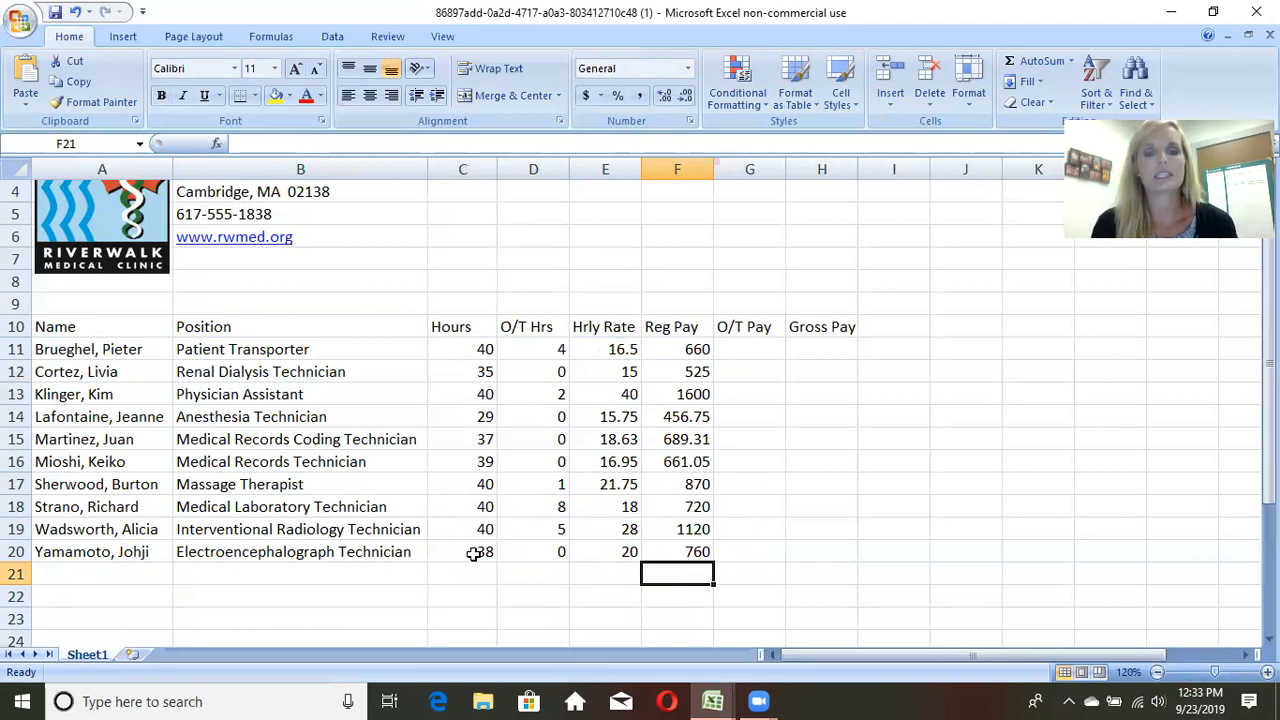
# Step: Set the Medical Records Coding Technician's hours in cell C15 to 30
pyautogui.click(486, 438)
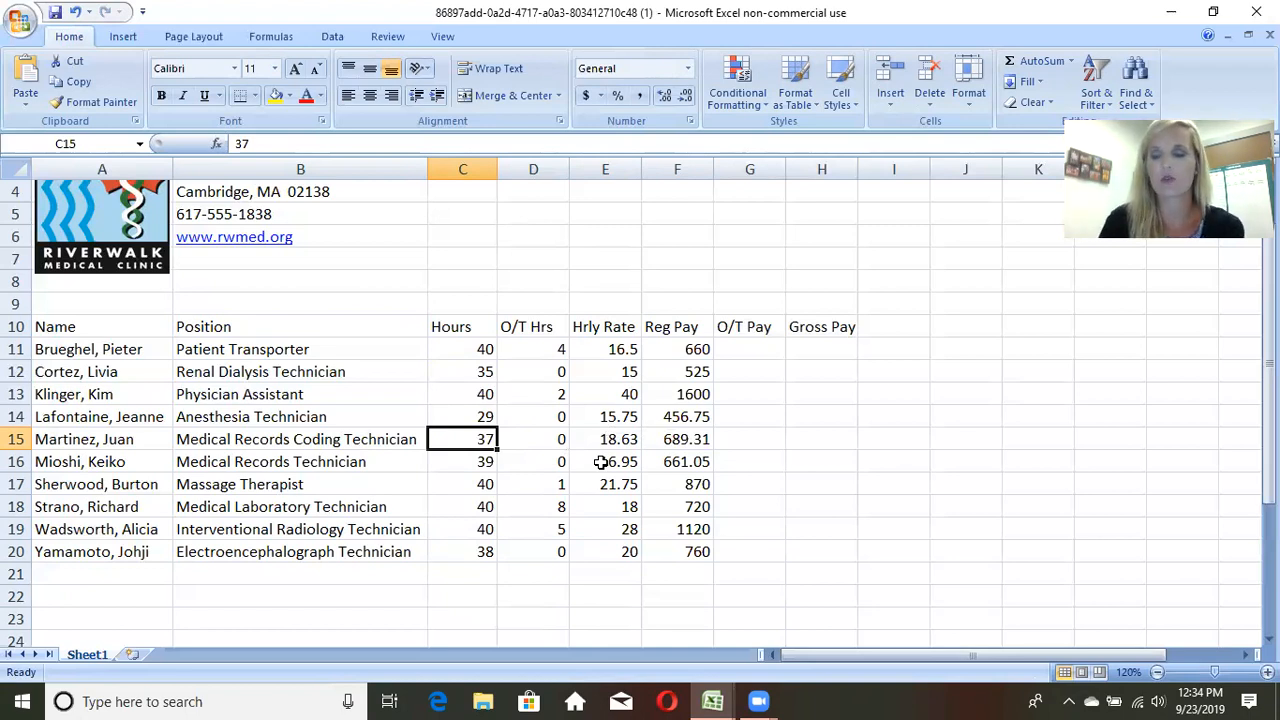
pyautogui.press('pagedown')
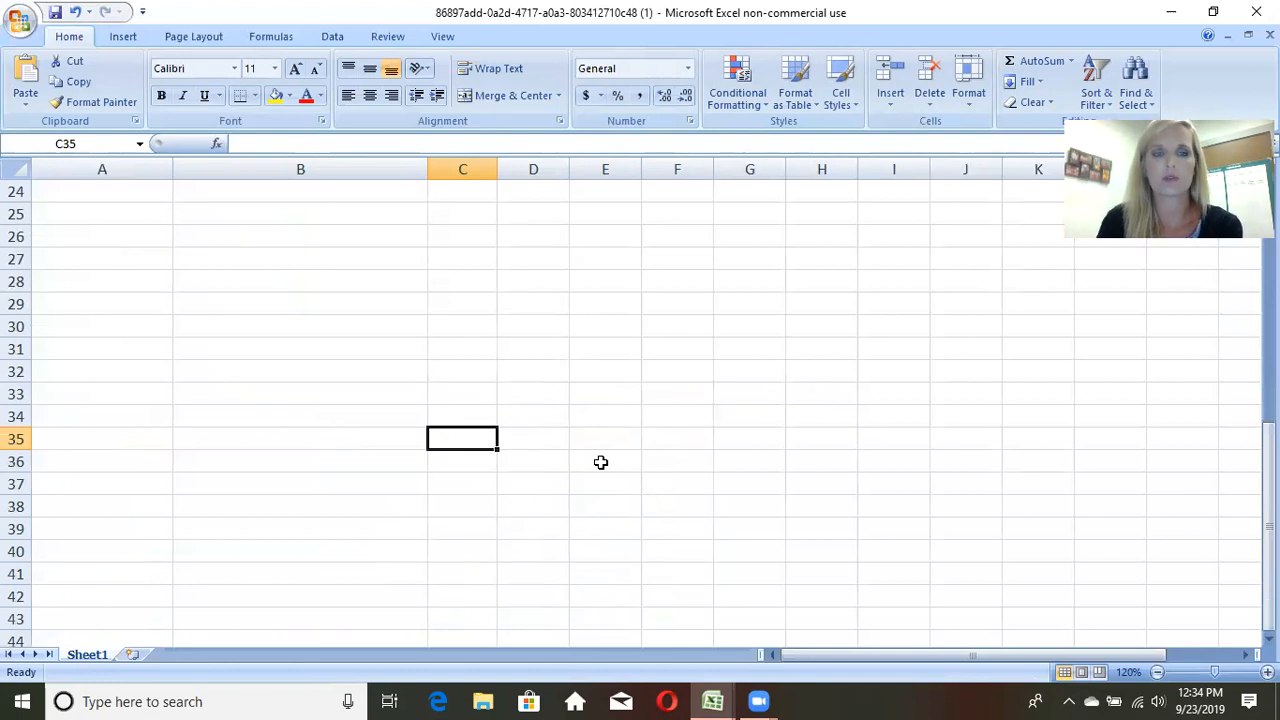
pyautogui.scroll(8, 600, 462)
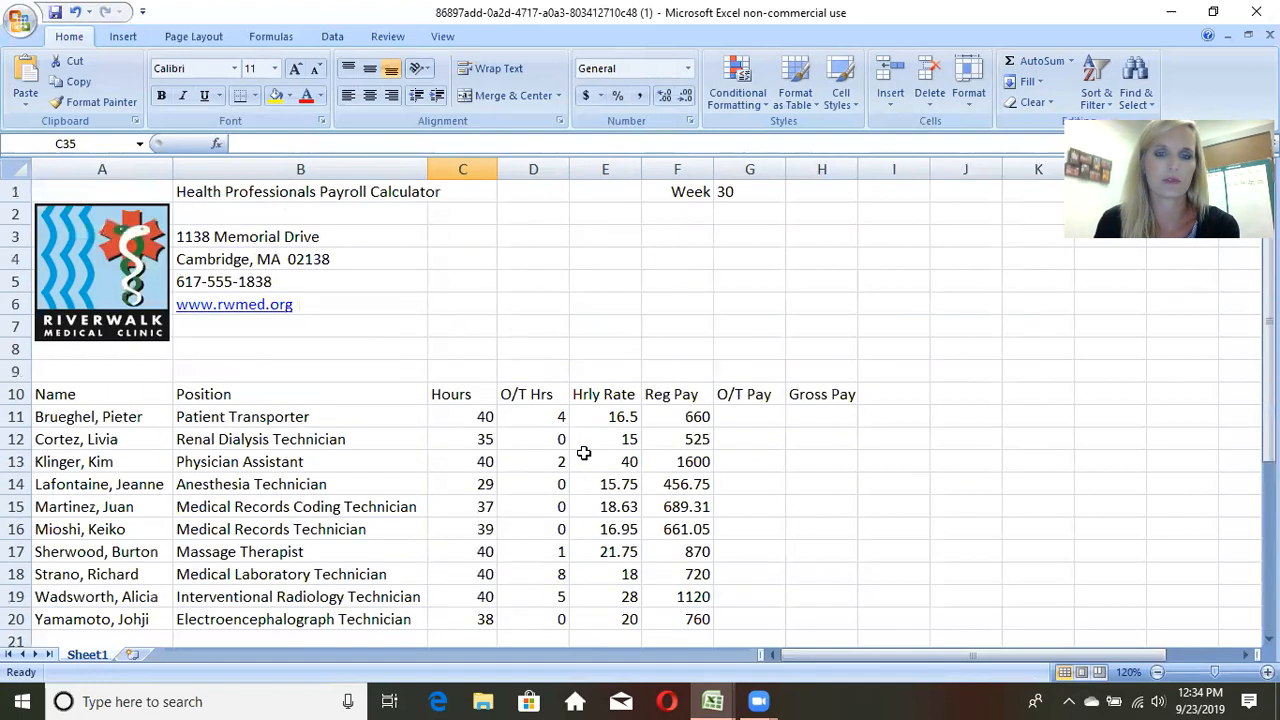
pyautogui.scroll(-1, 584, 453)
pyautogui.click(484, 440)
pyautogui.scroll(1, 678, 507)
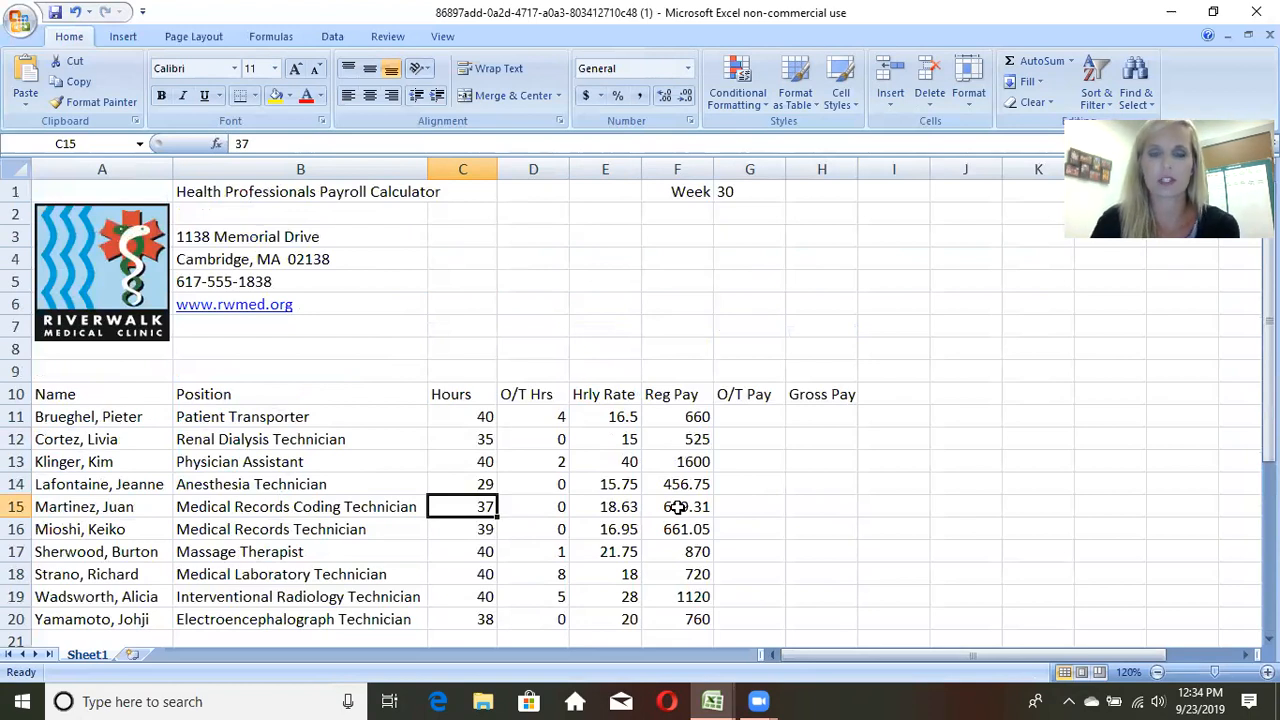
pyautogui.write('30')
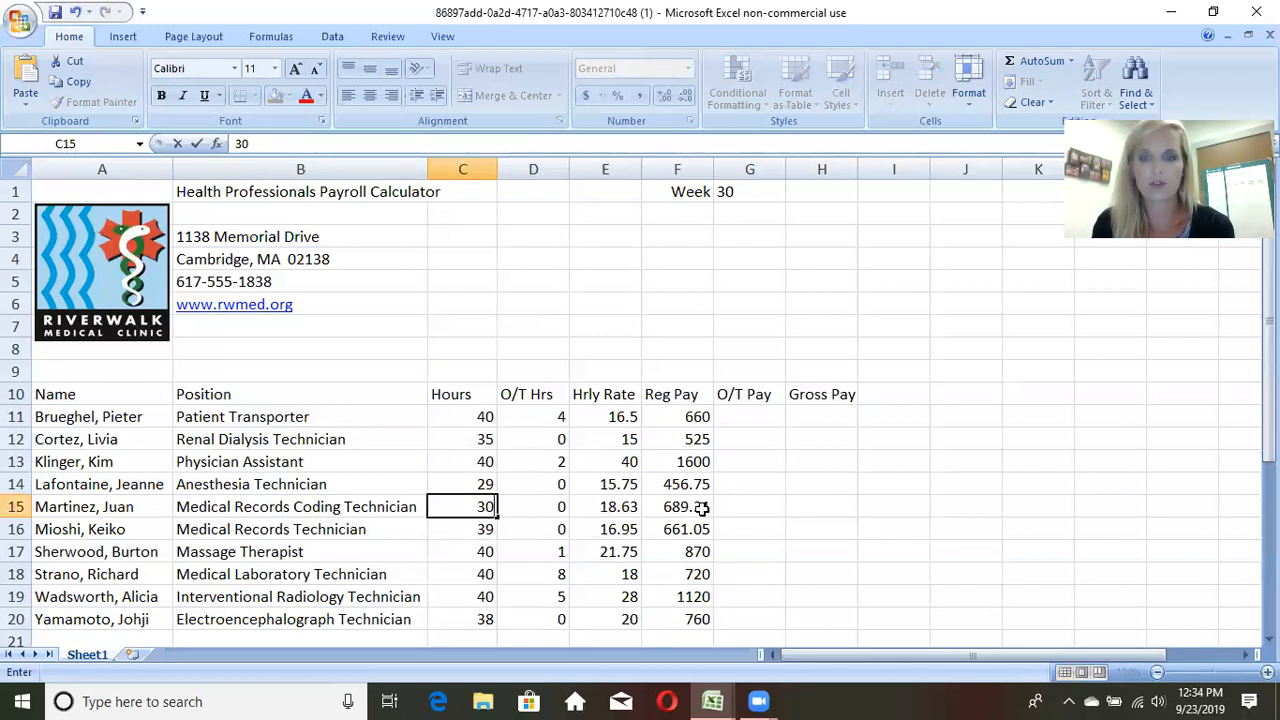
pyautogui.press('Return')
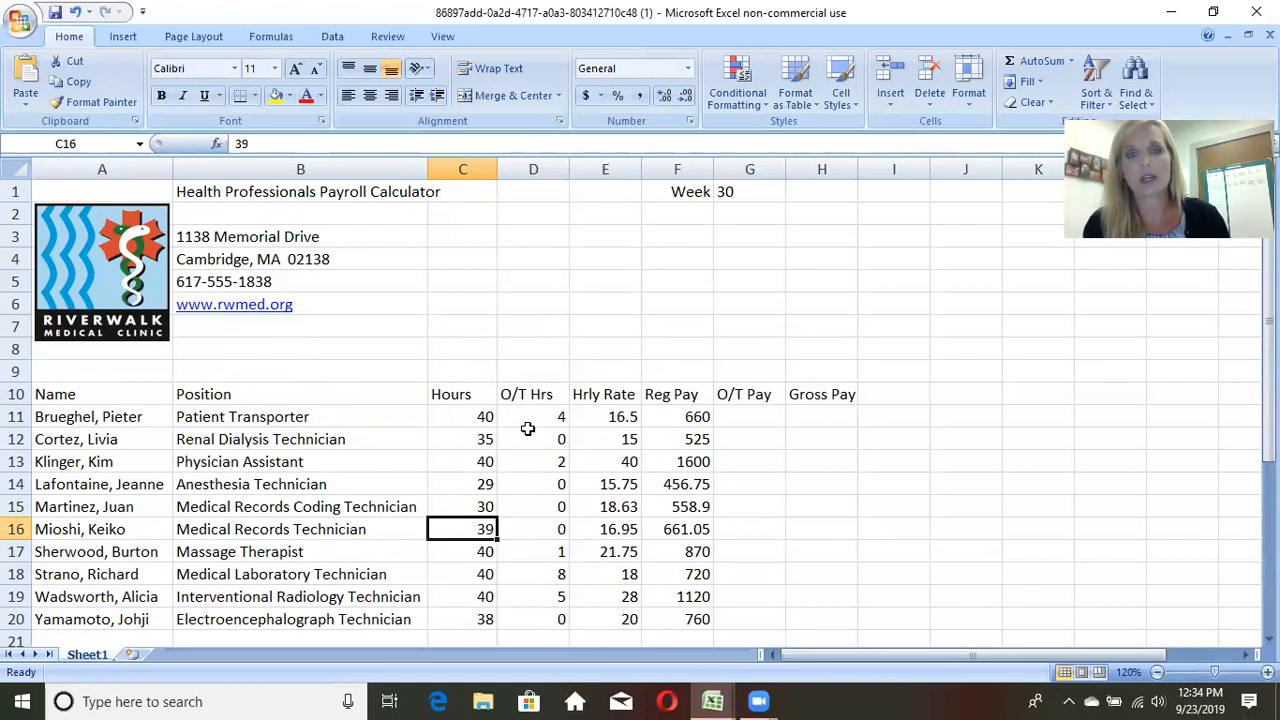
# Step: Enter the formula =D11*(2*E11) in cell G11 to calculate overtime pay at double the hourly rate
pyautogui.click(482, 414)
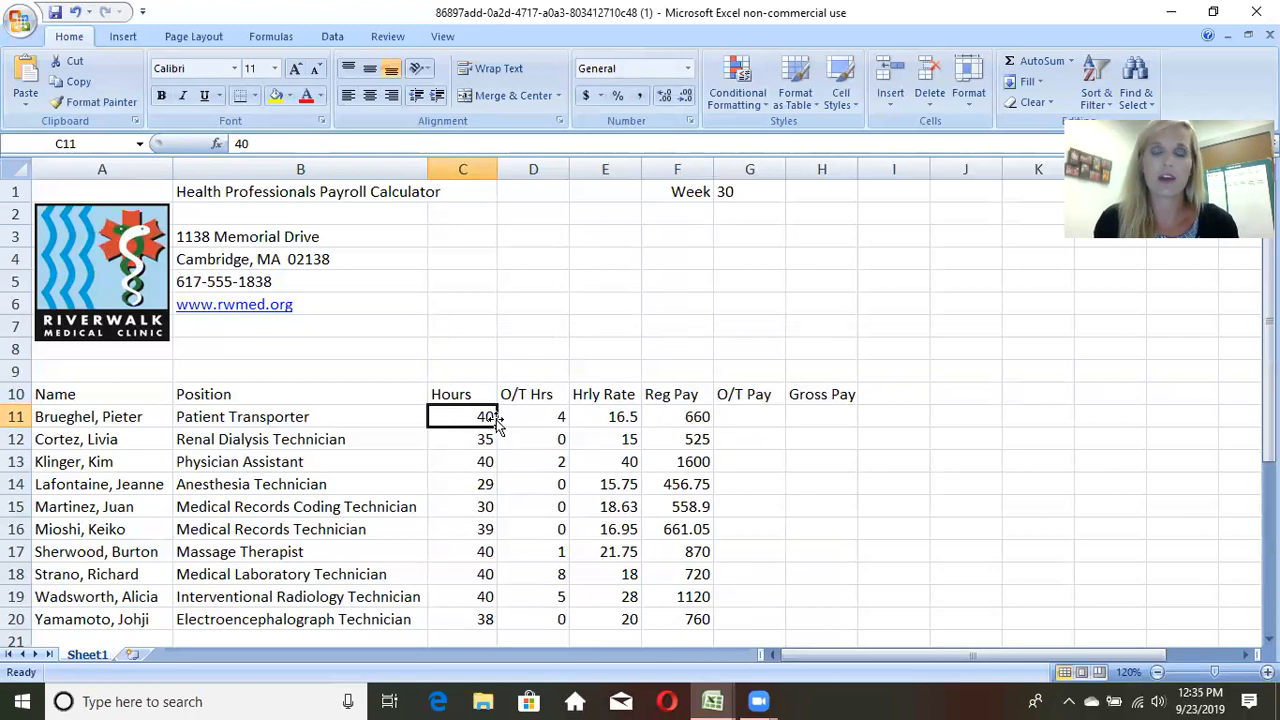
pyautogui.click(724, 414)
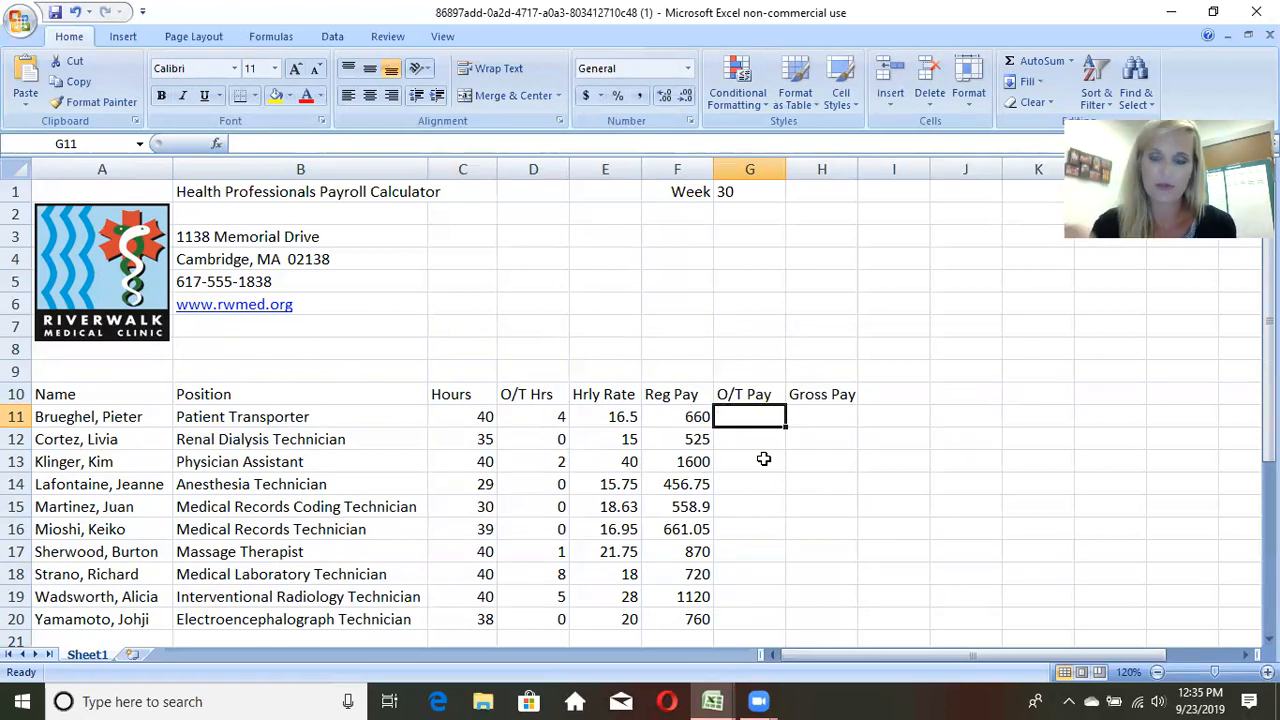
pyautogui.write('=')
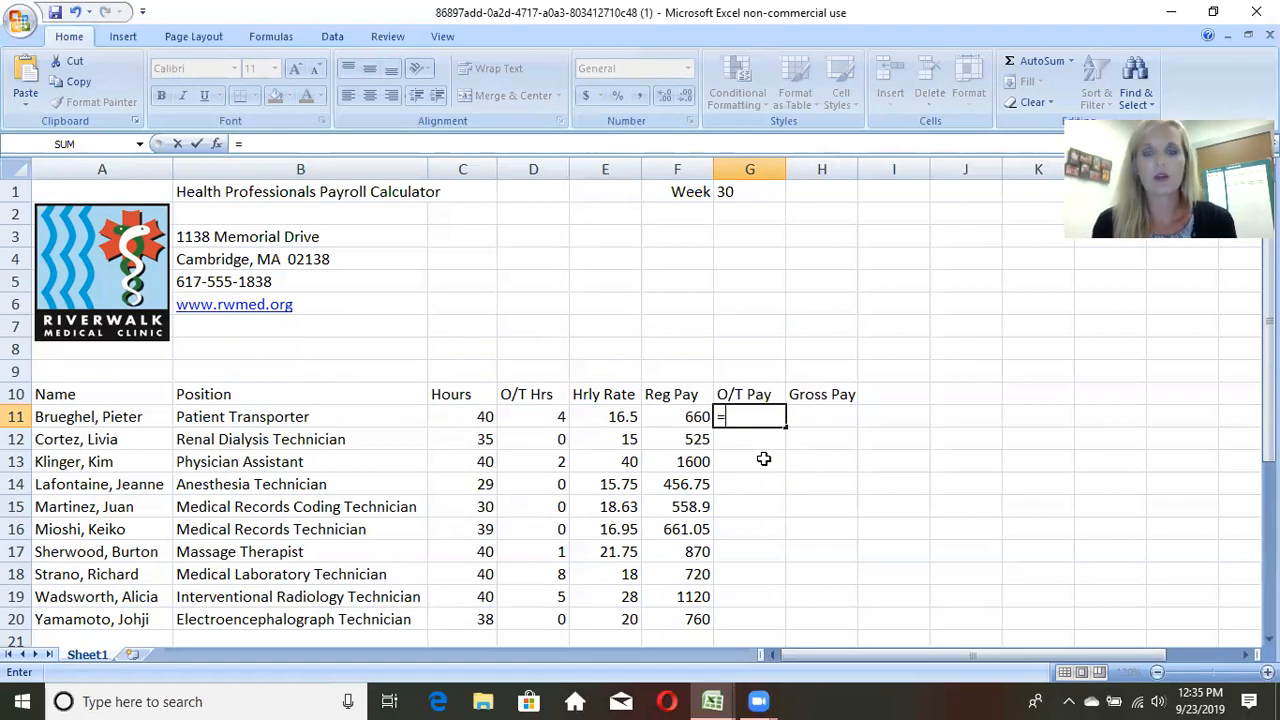
pyautogui.click(516, 416)
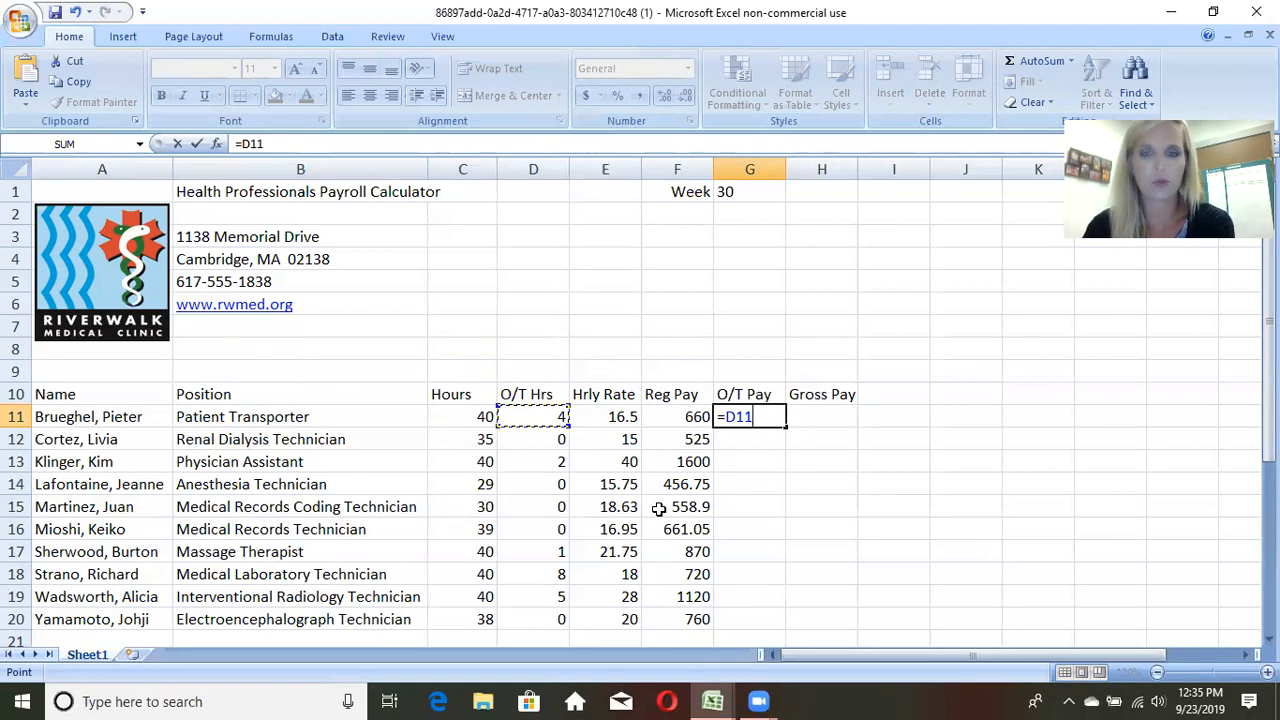
pyautogui.write('*')
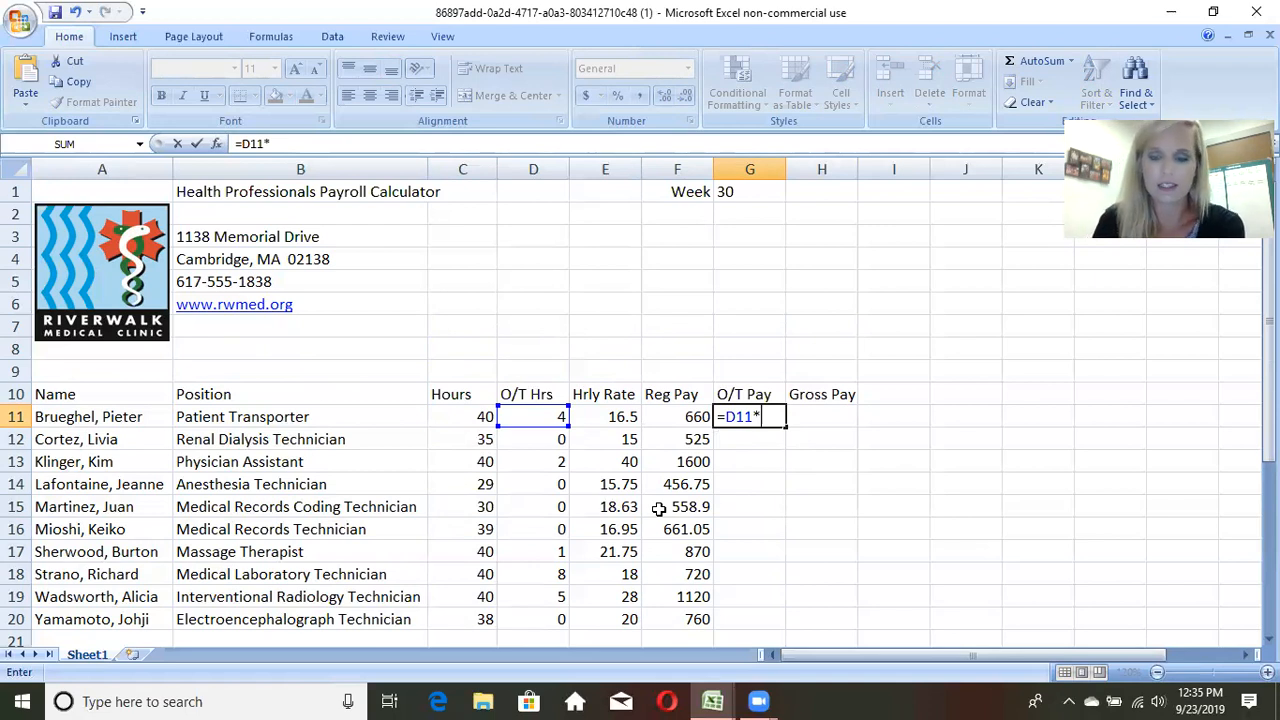
pyautogui.write('(')
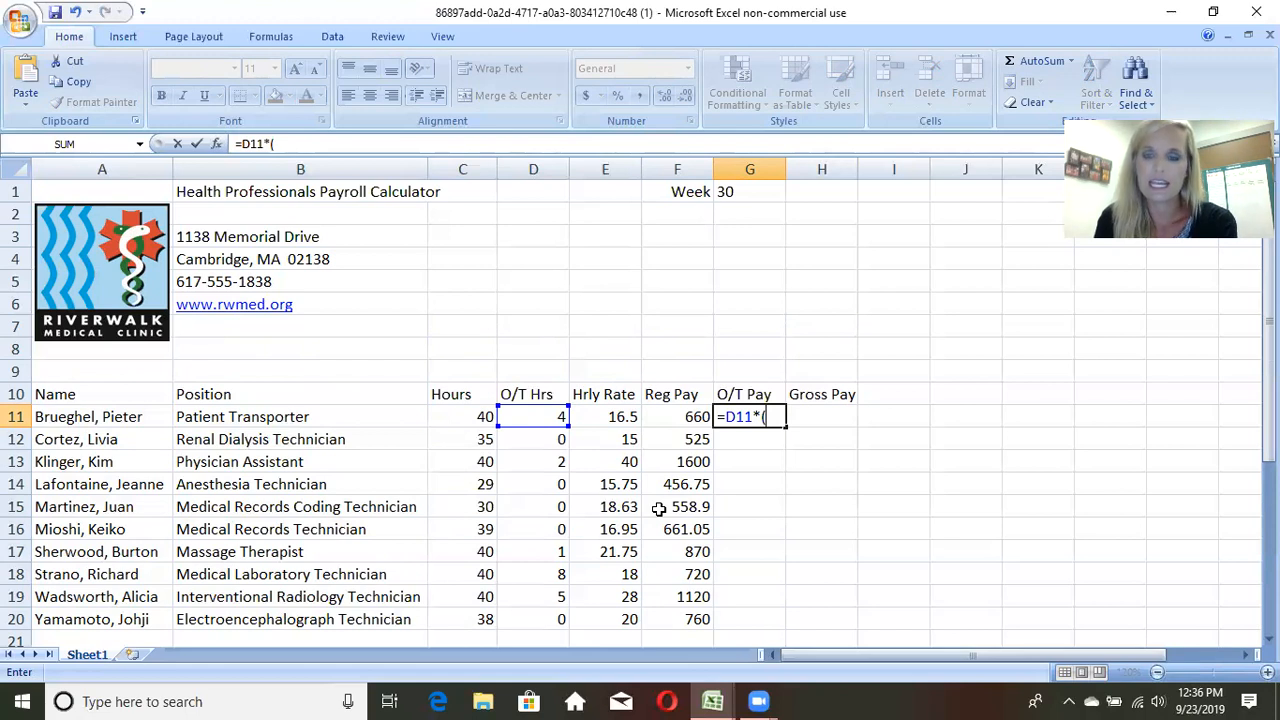
pyautogui.write('2')
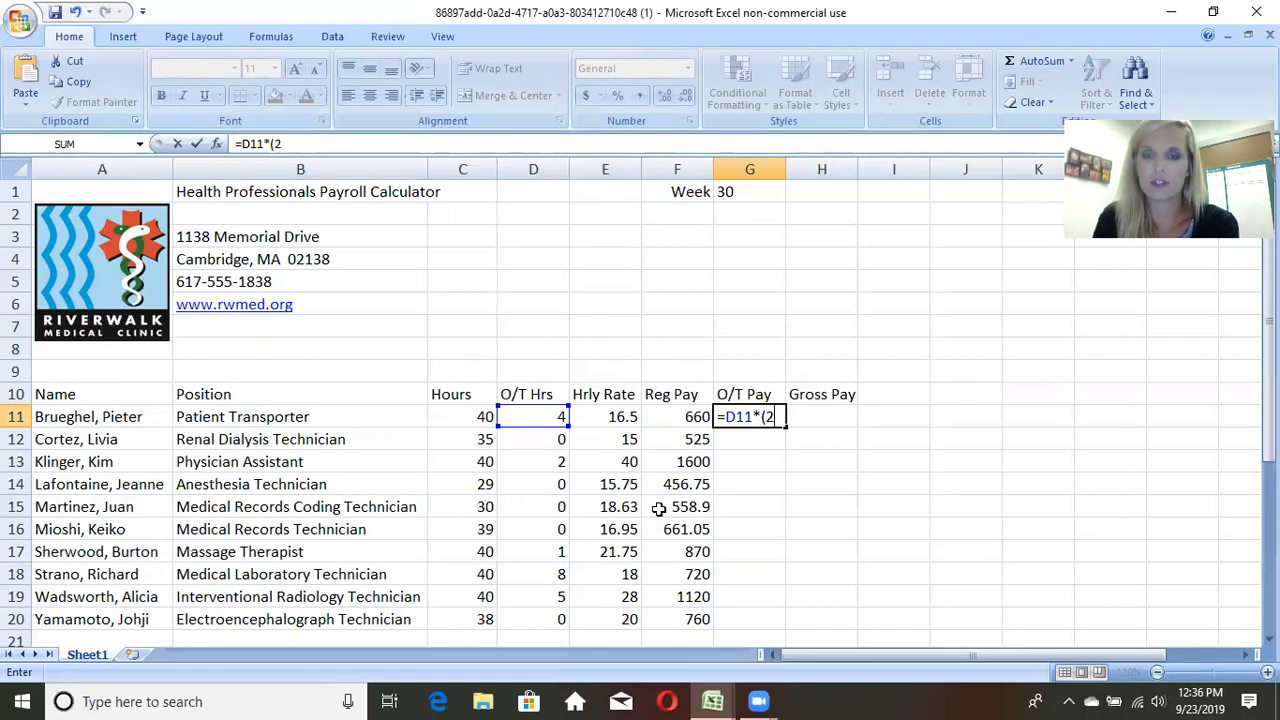
pyautogui.write('*')
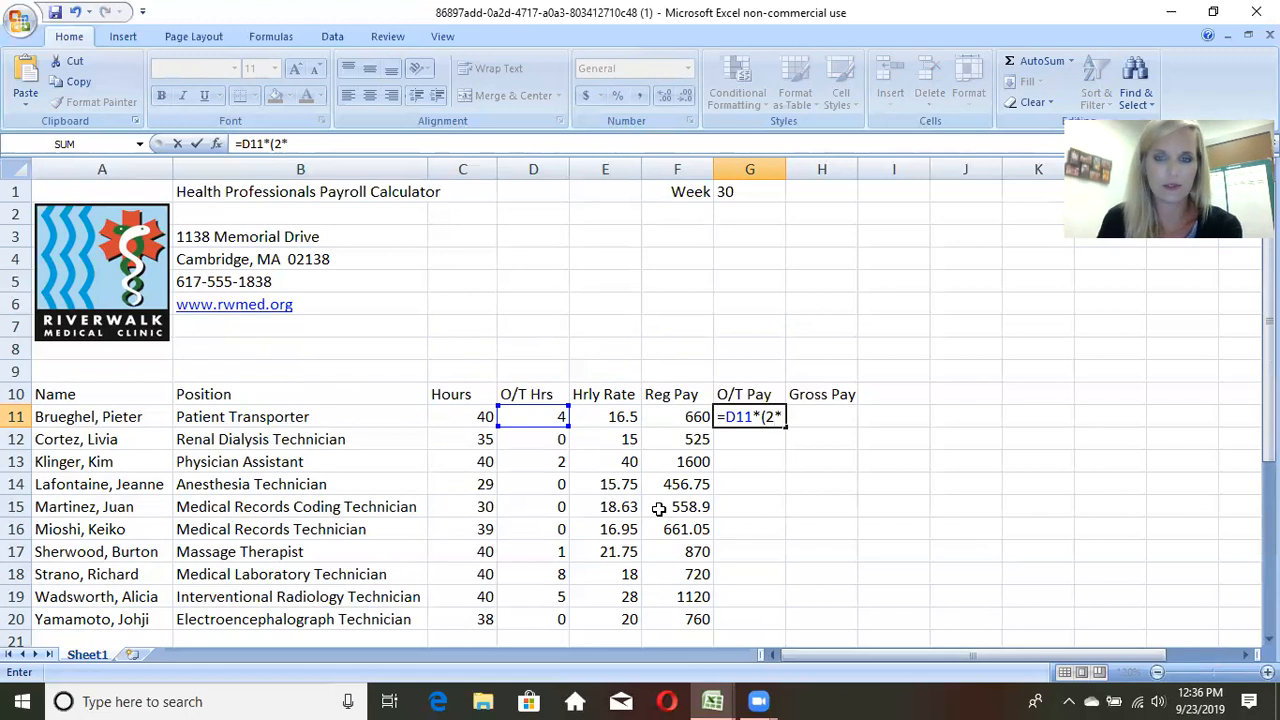
pyautogui.click(625, 417)
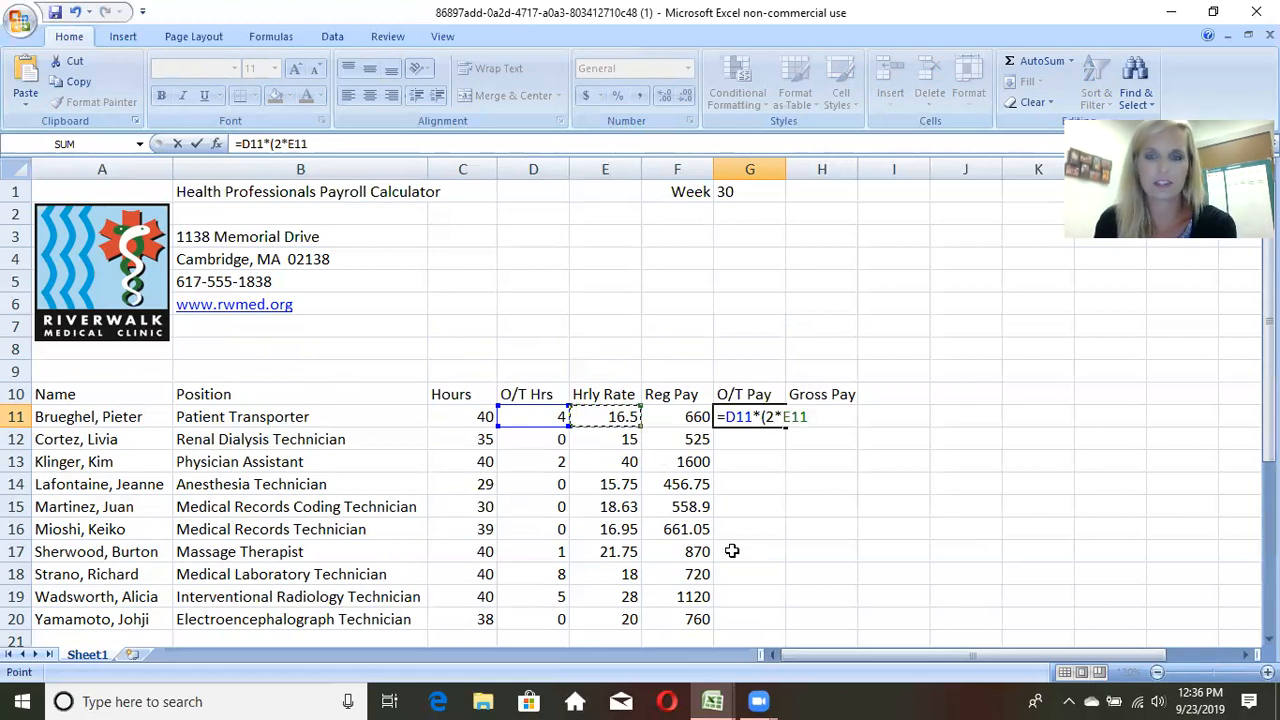
pyautogui.write(')')
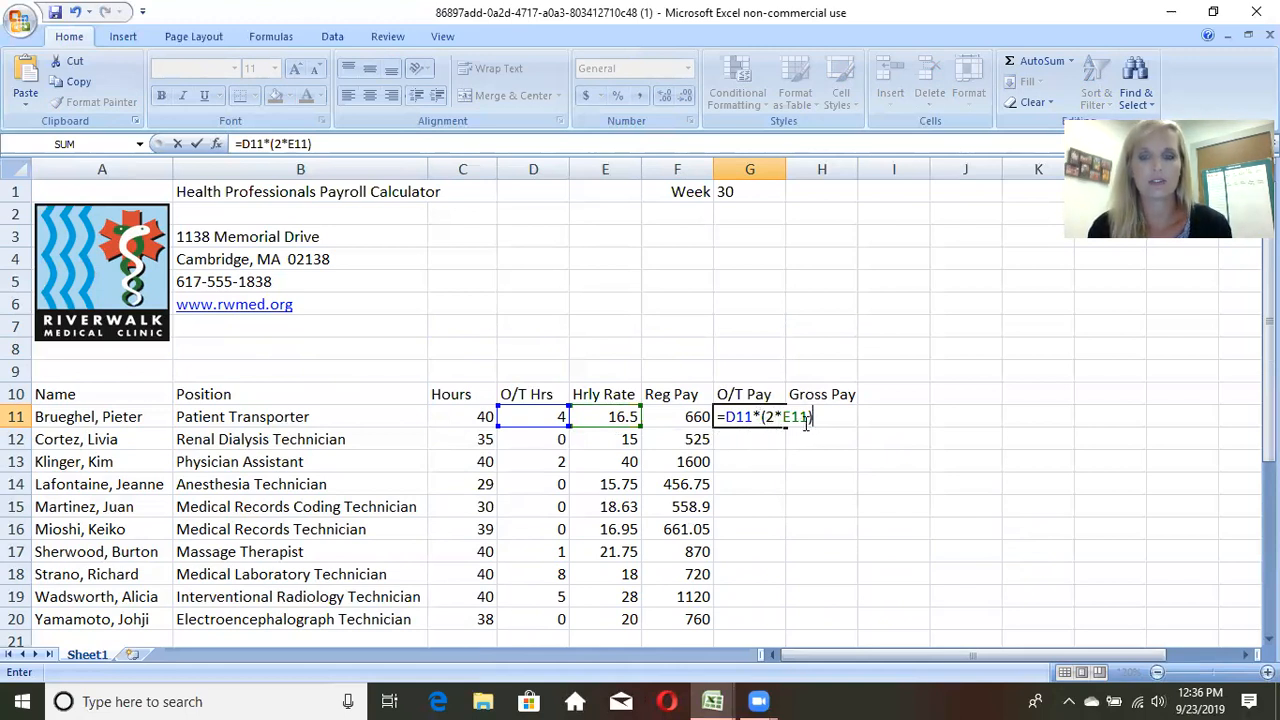
pyautogui.press('Return')
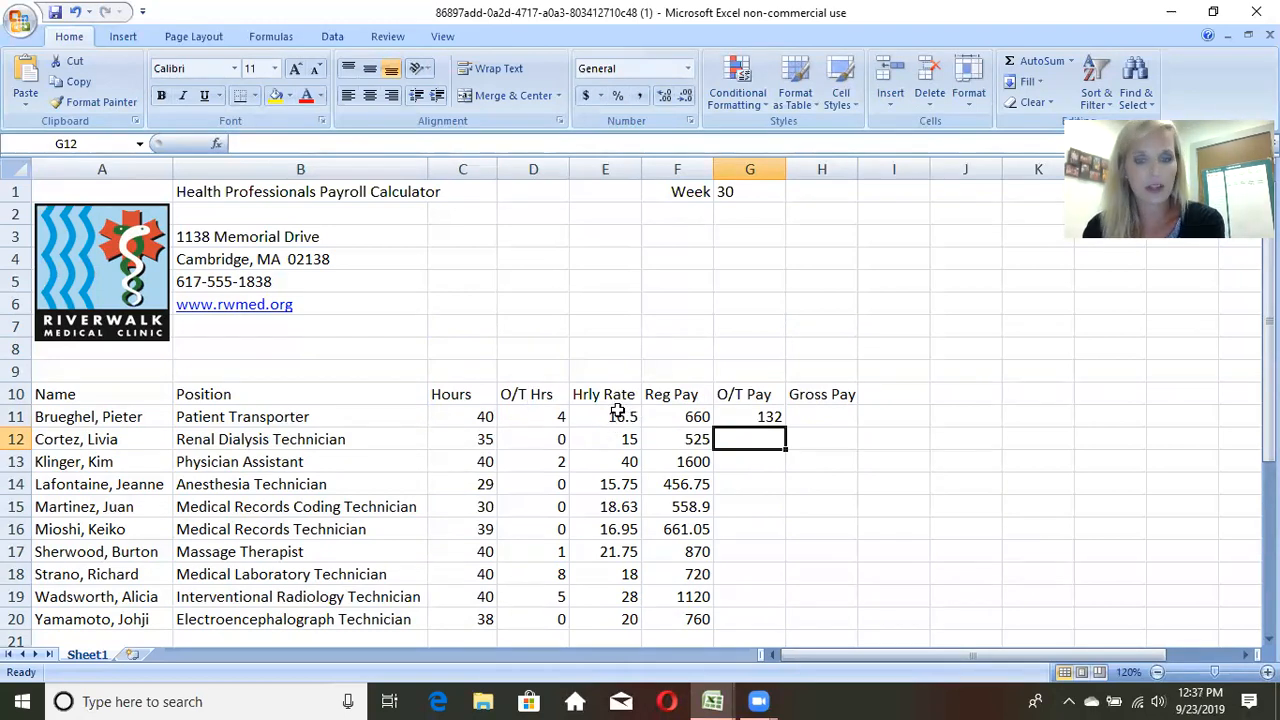
# Step: Fill the O/T Pay formula from G11 down through G20 for all remaining employees
pyautogui.click(741, 413)
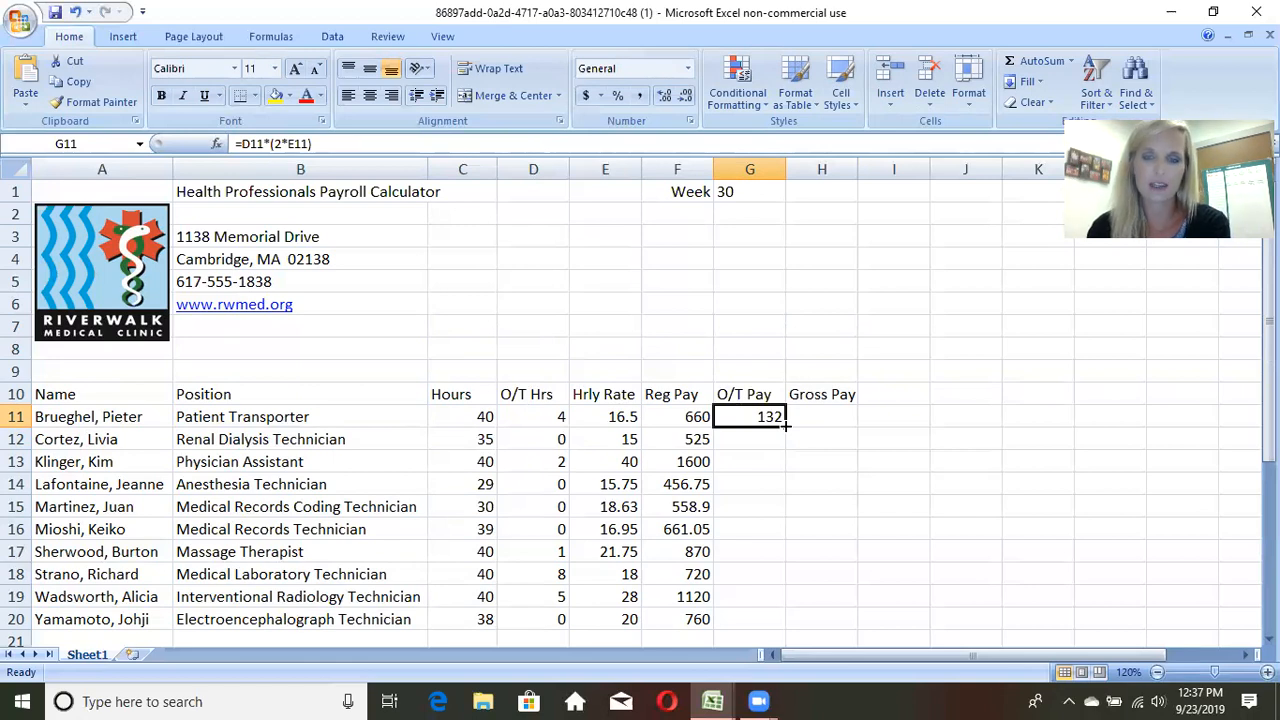
pyautogui.moveTo(786, 425); pyautogui.dragTo(793, 634)
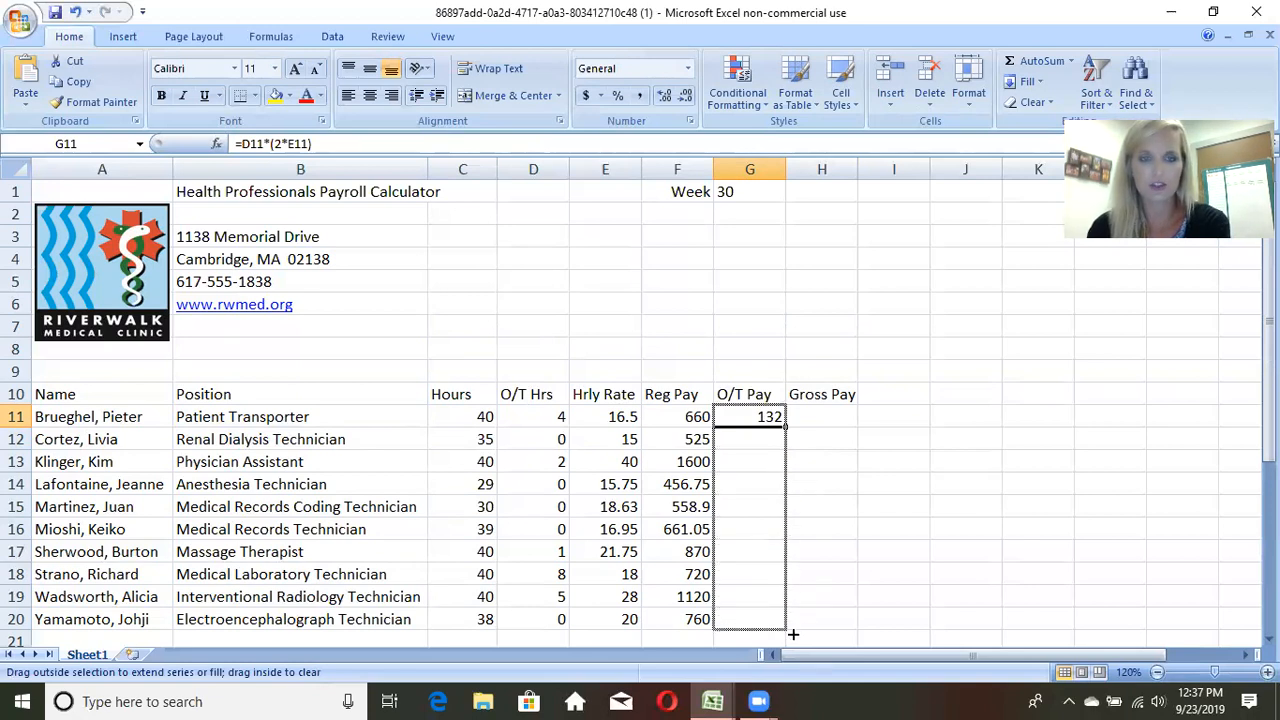
pyautogui.moveTo(793, 634); pyautogui.dragTo(793, 634)
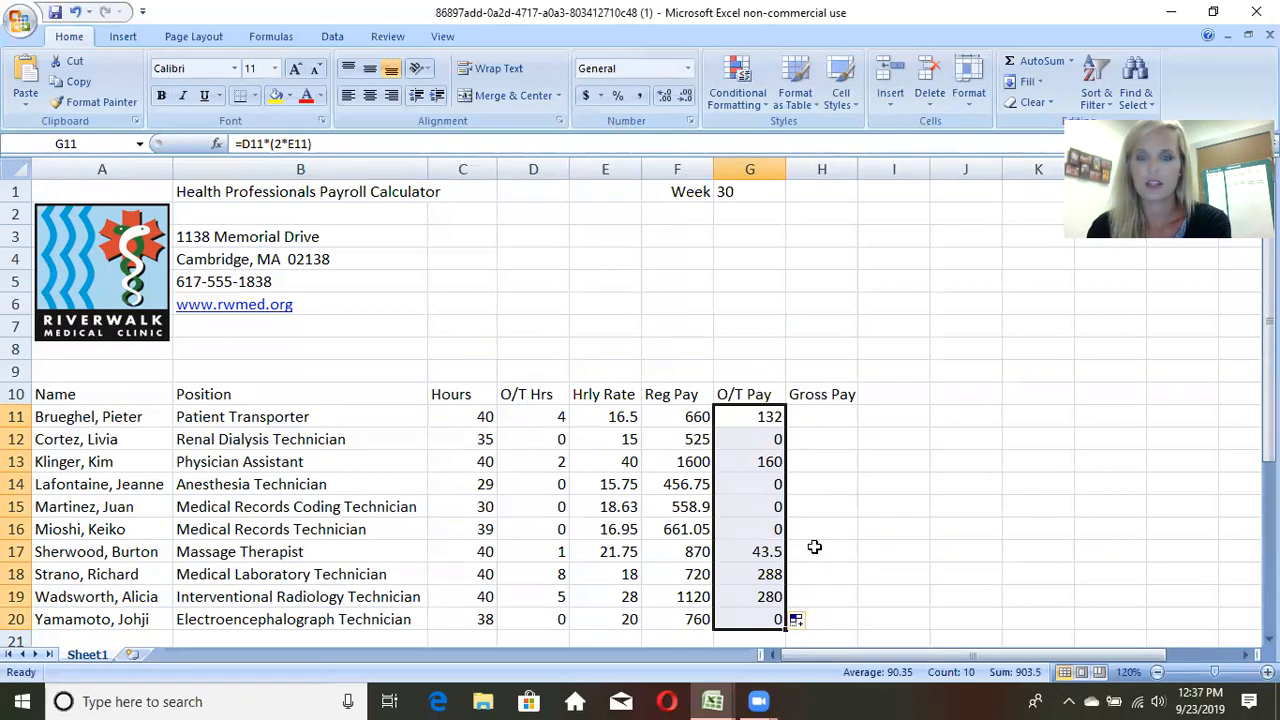
pyautogui.scroll(-1, 812, 547)
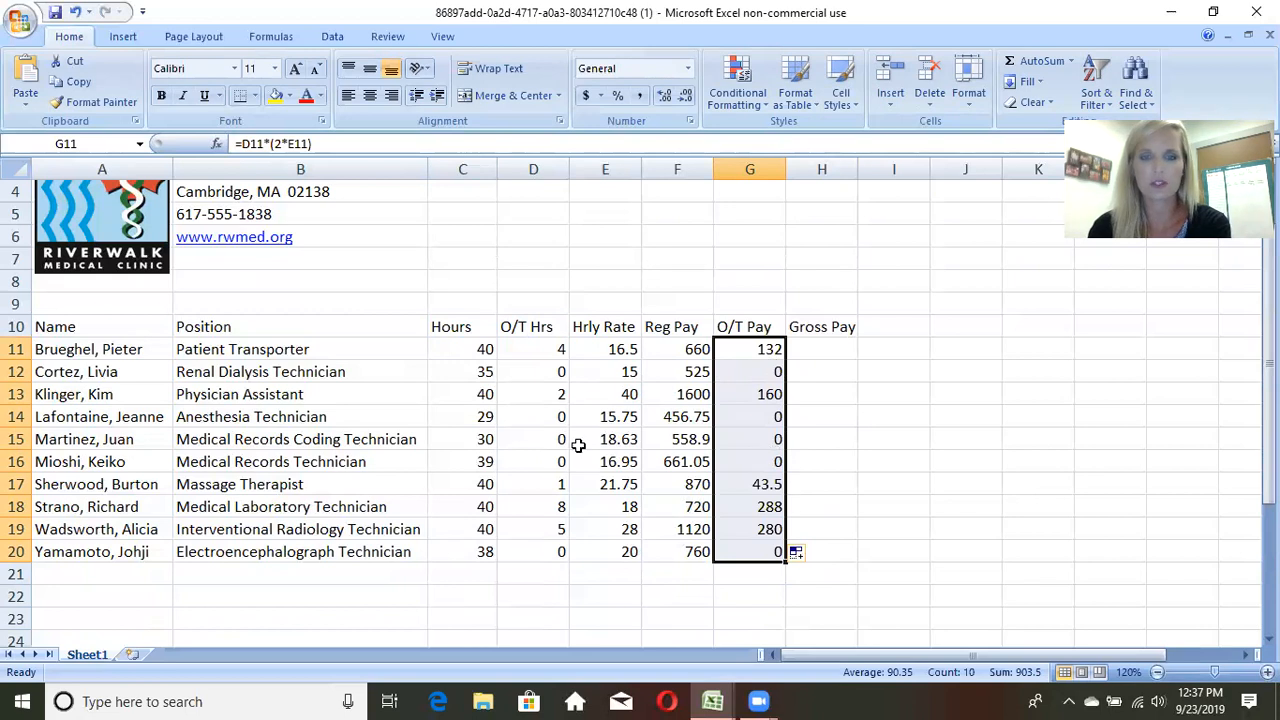
pyautogui.click(539, 438)
pyautogui.click(542, 463)
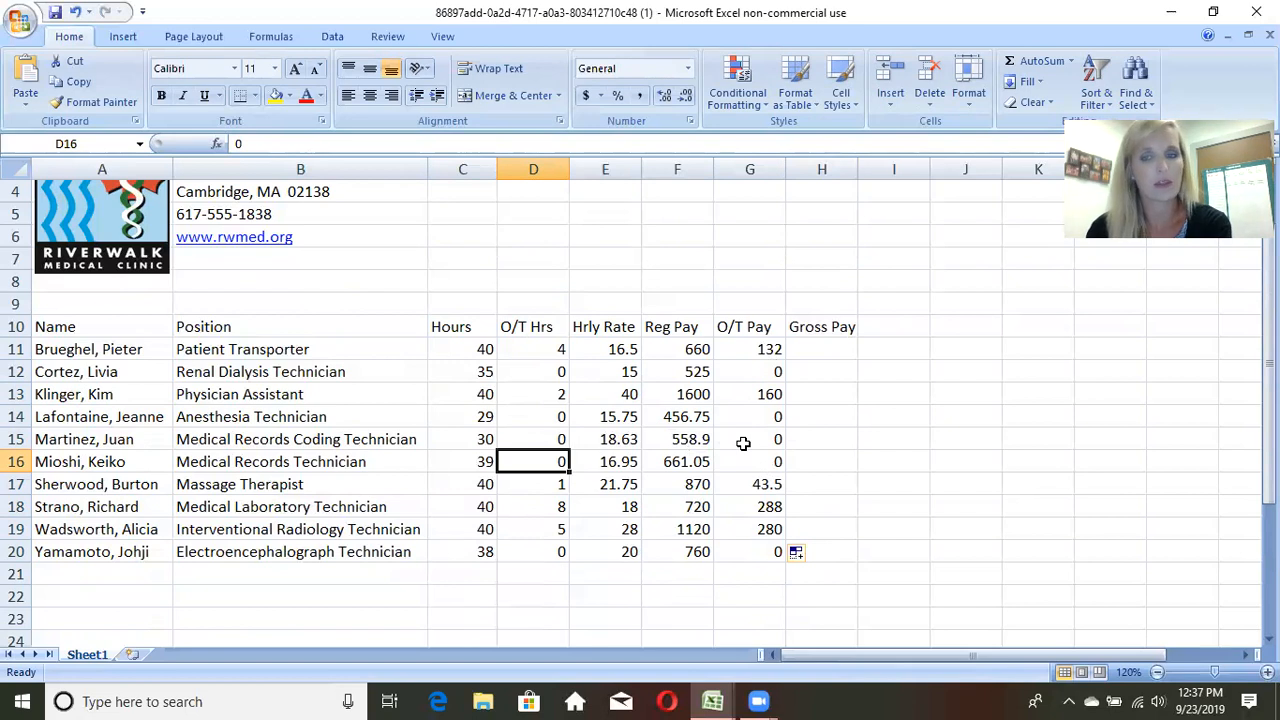
pyautogui.click(483, 461)
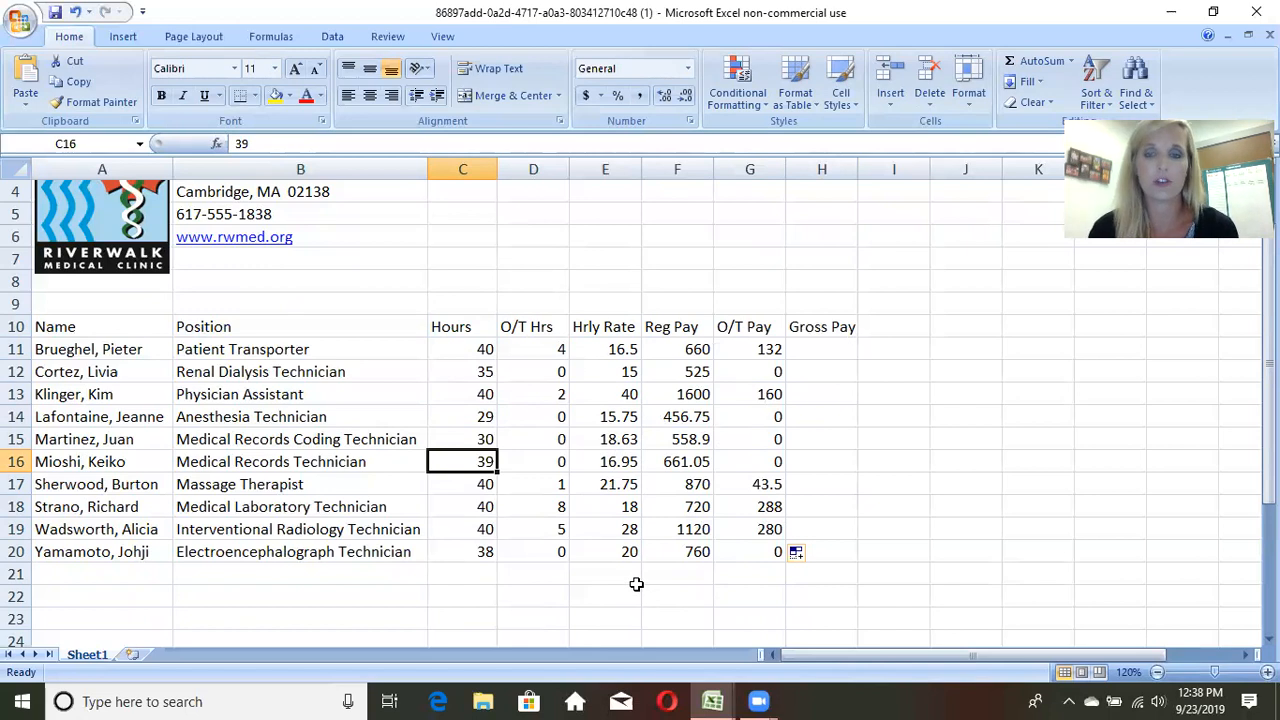
# Step: Enter the formula =F11+G11 in cell H11 to calculate gross pay from regular and overtime pay
pyautogui.click(825, 350)
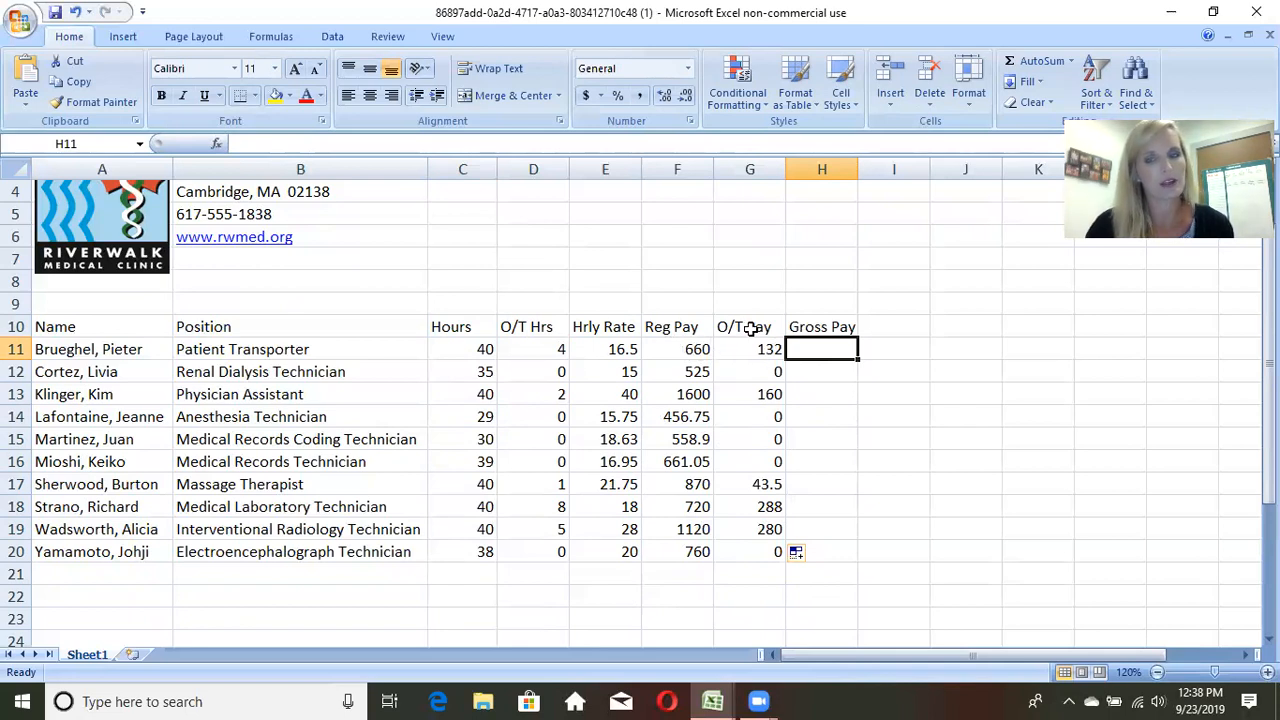
pyautogui.write('=')
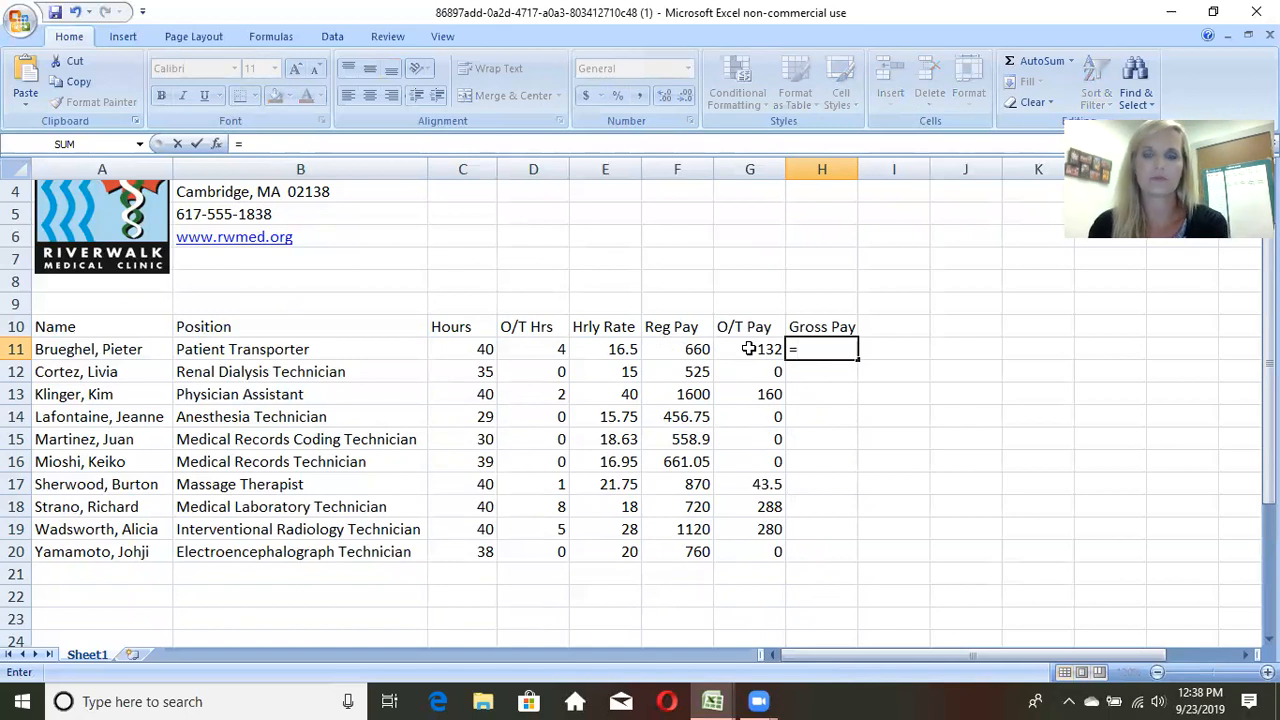
pyautogui.click(692, 350)
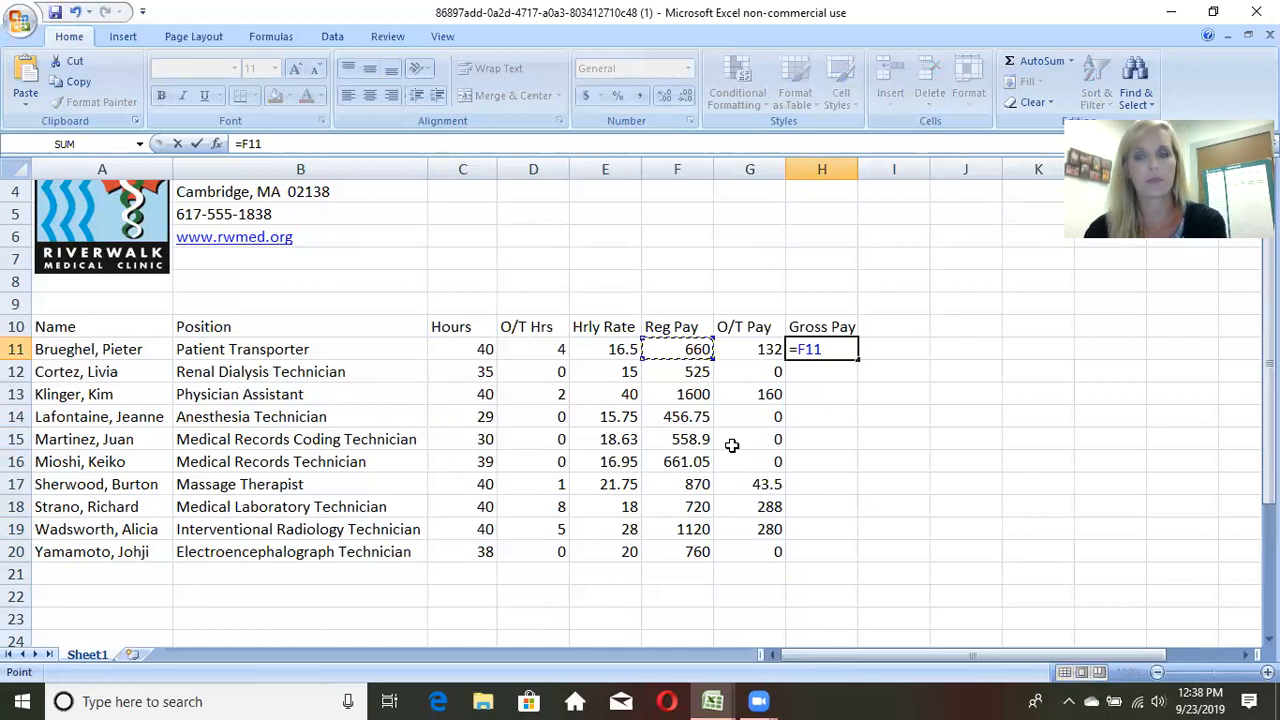
pyautogui.write('+')
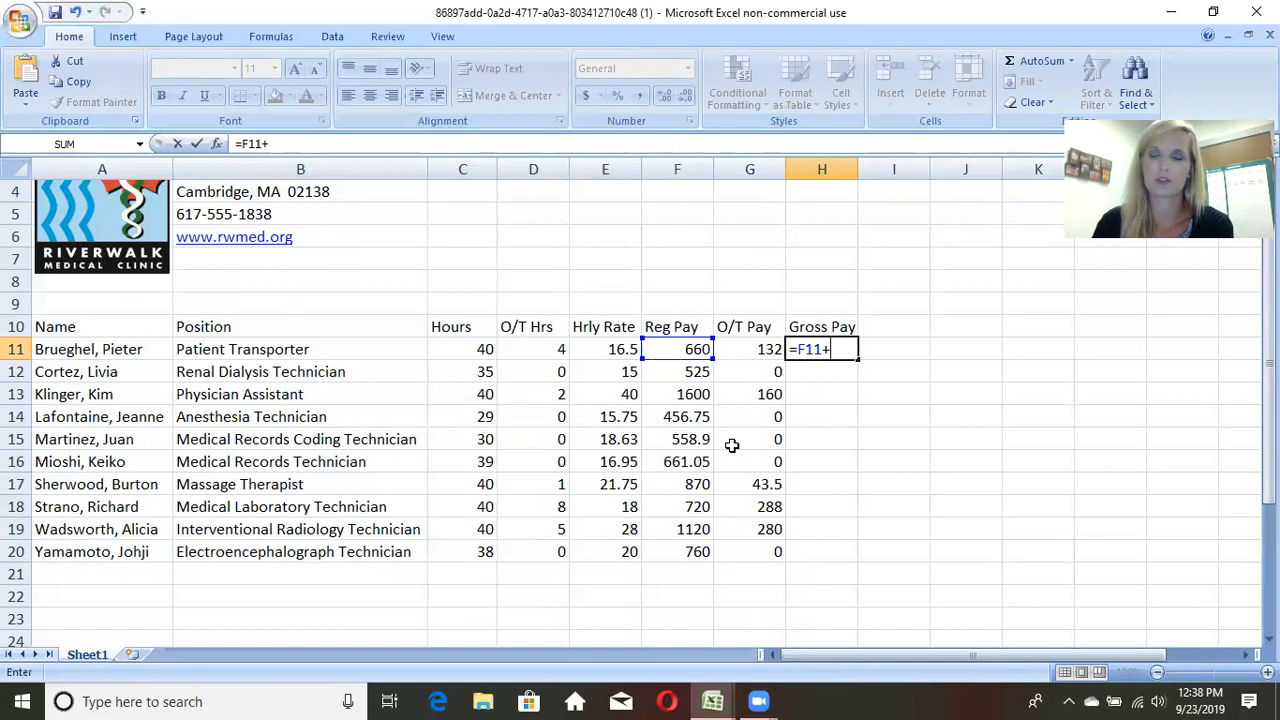
pyautogui.click(754, 350)
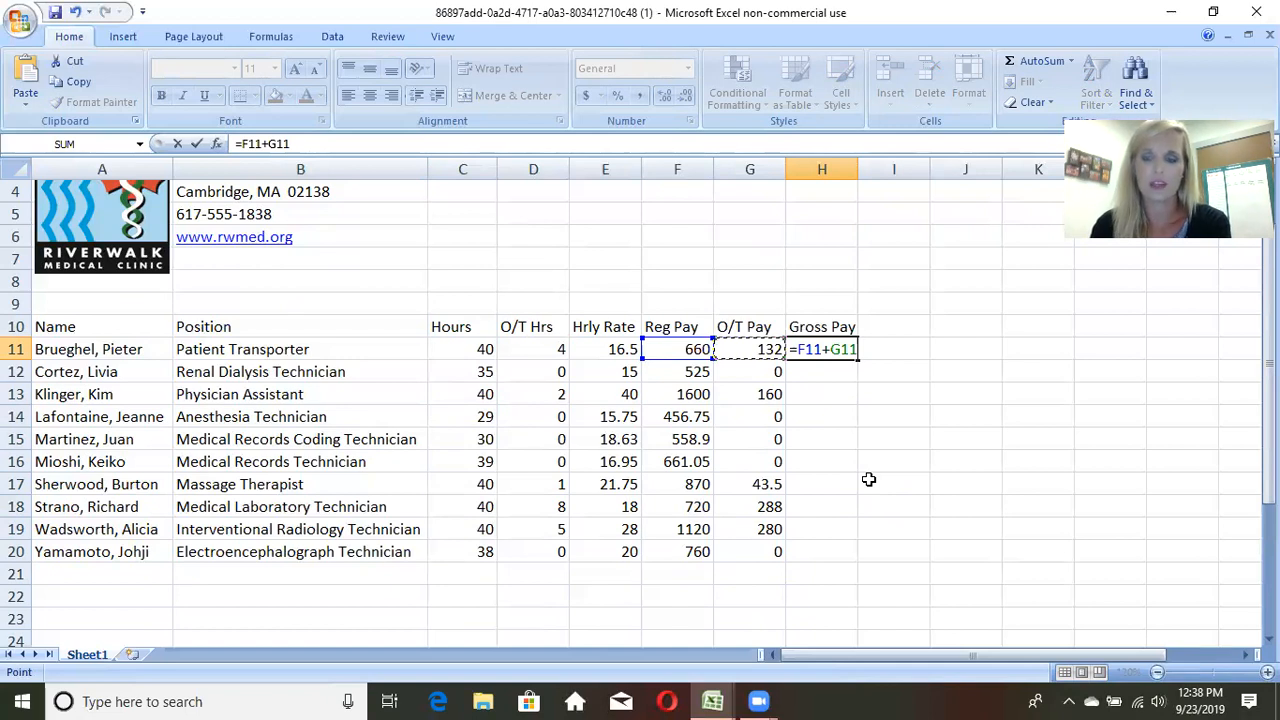
pyautogui.press('Return')
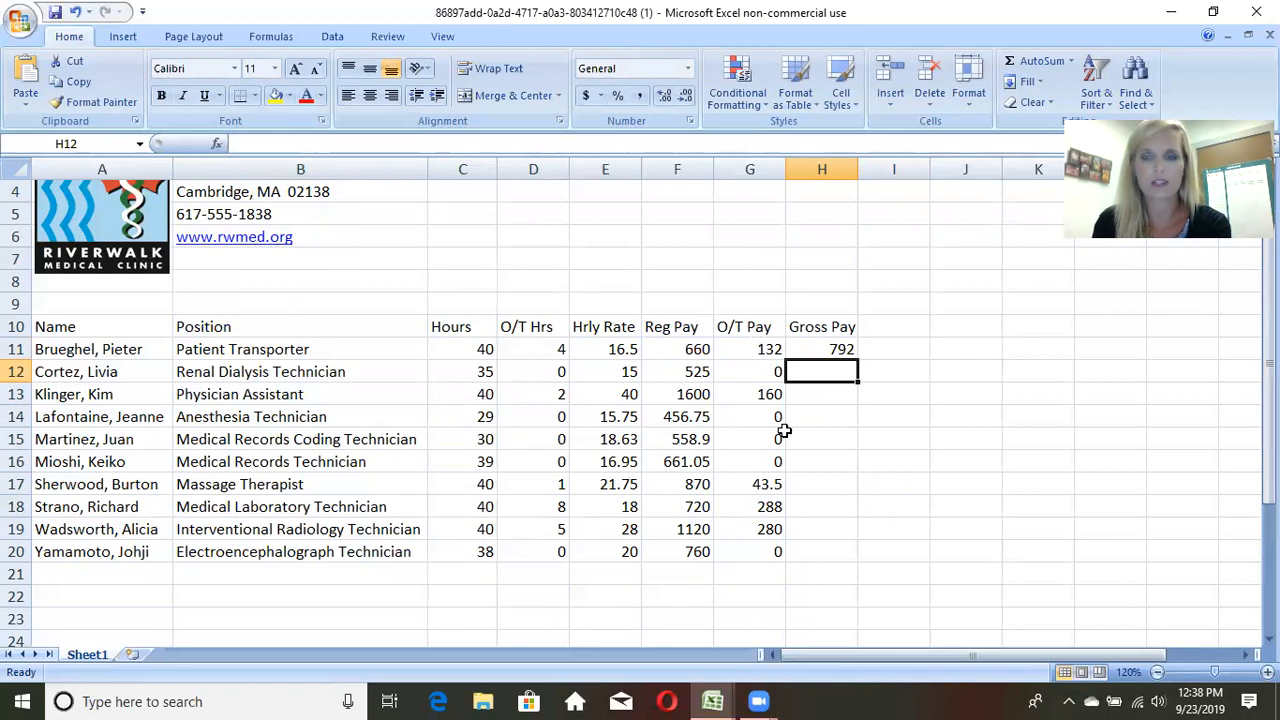
# Step: Fill the Gross Pay formula from H11 down through H20 for all remaining employees
pyautogui.click(828, 349)
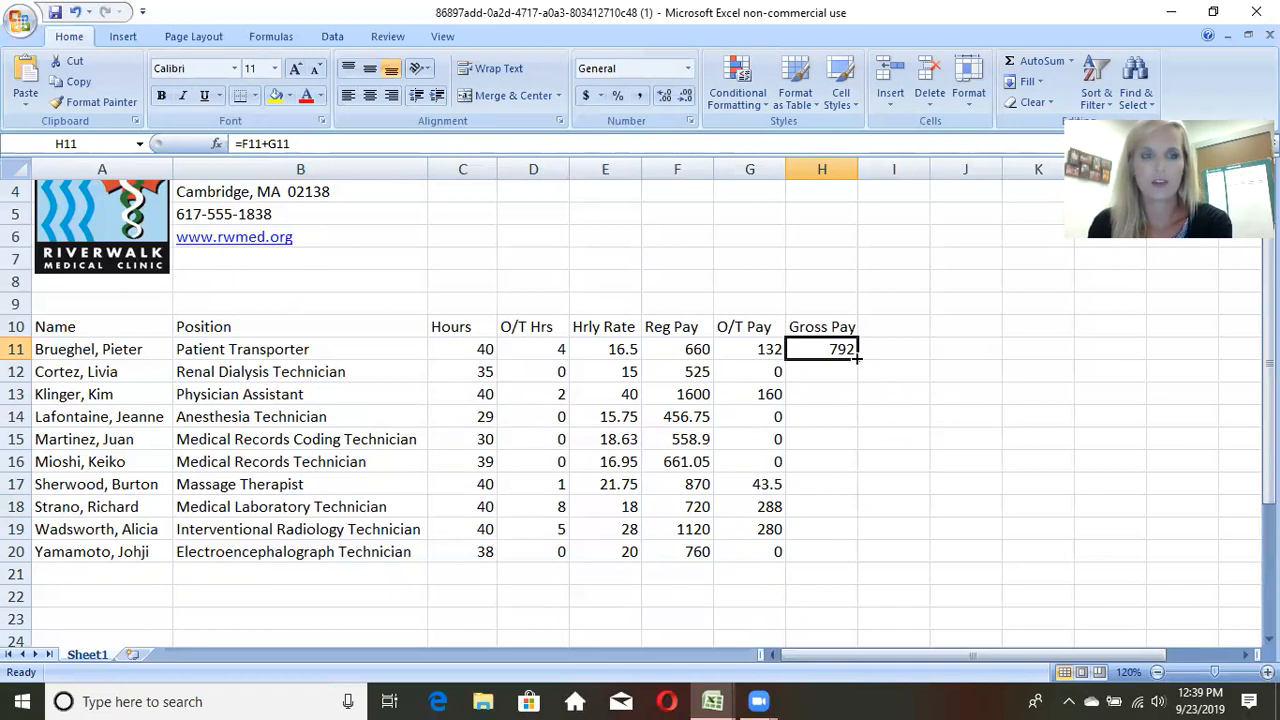
pyautogui.moveTo(856, 357); pyautogui.dragTo(860, 558)
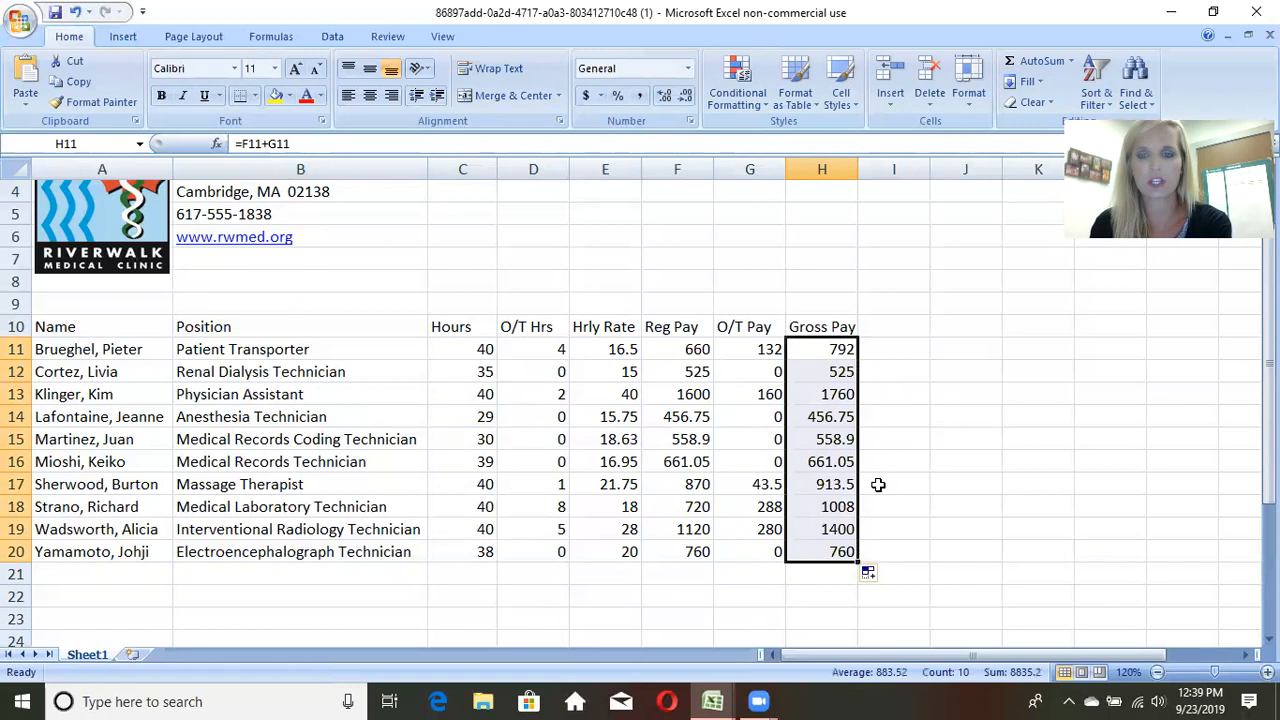
pyautogui.click(945, 497)
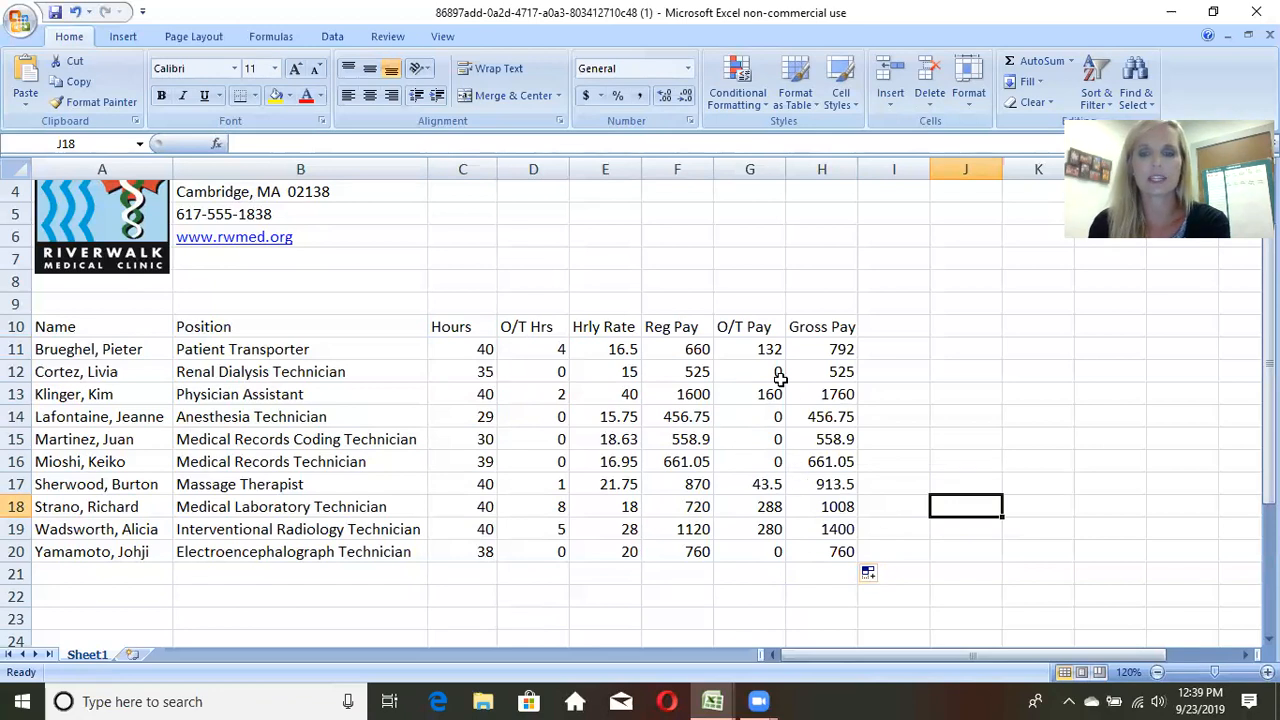
pyautogui.scroll(-1, 827, 564)
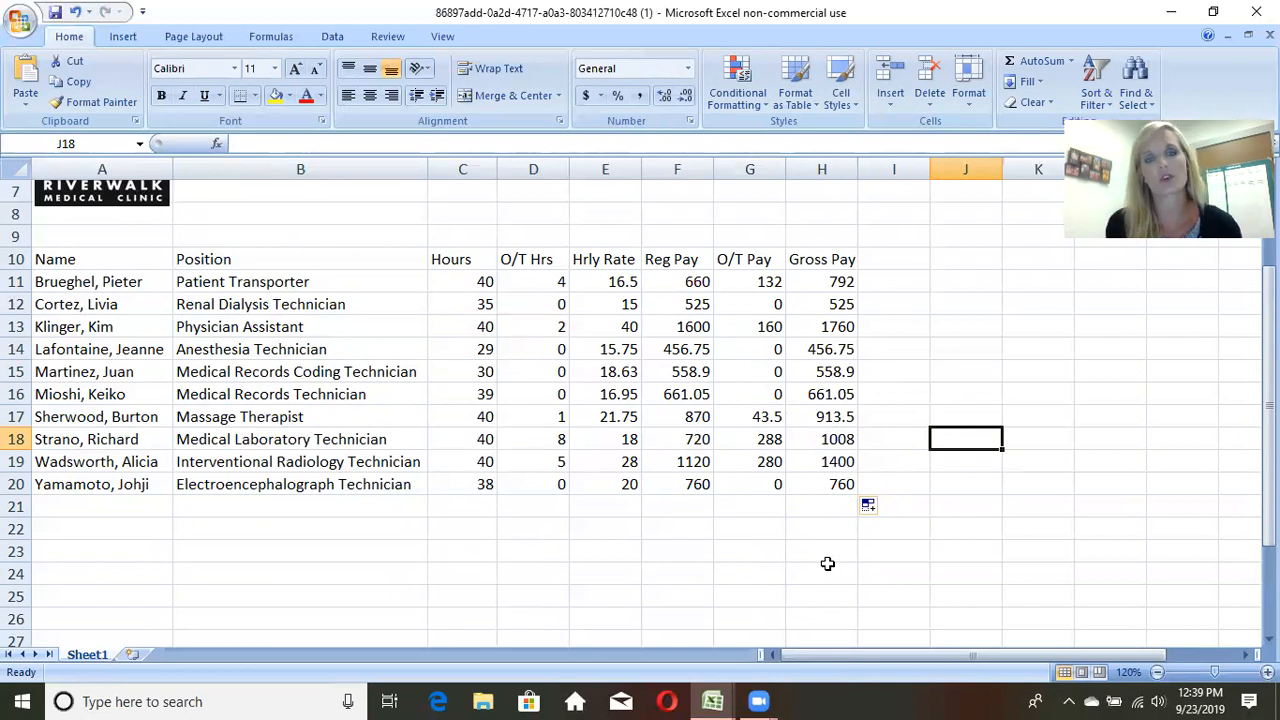
pyautogui.scroll(2, 828, 563)
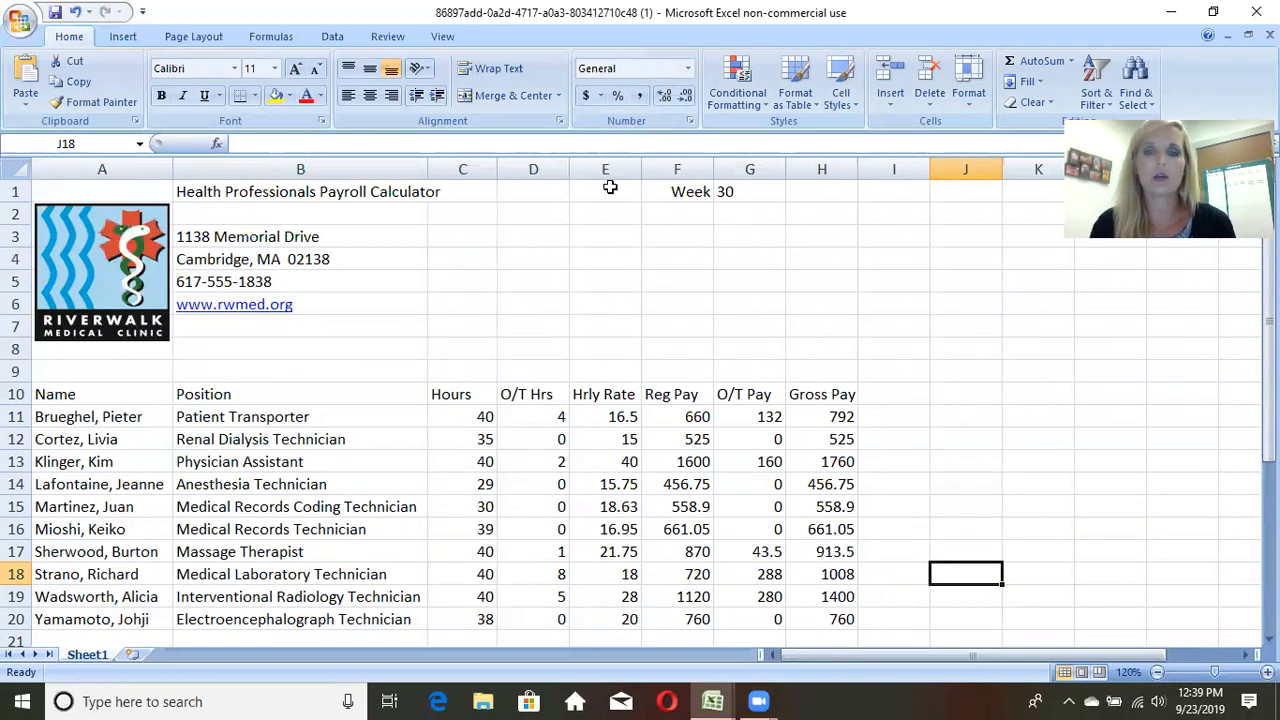
pyautogui.moveTo(690, 196); pyautogui.dragTo(740, 192)
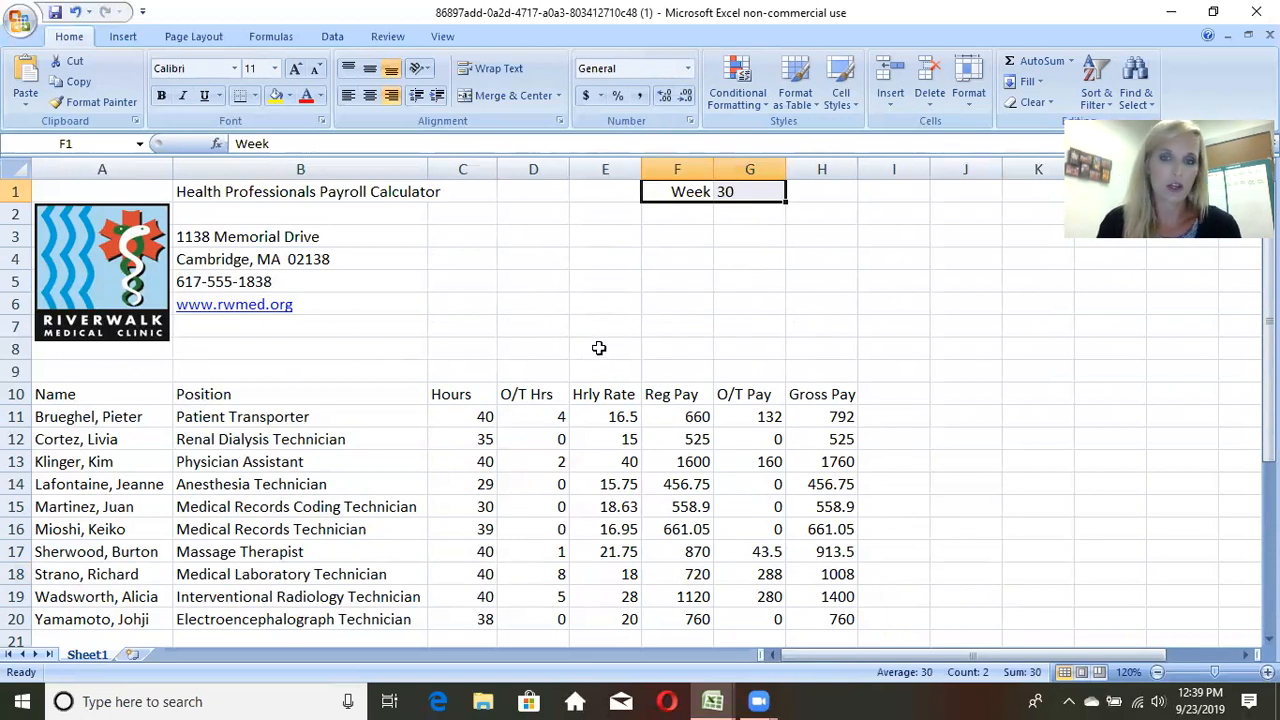
pyautogui.click(594, 503)
# Step: Set the Medical Records Coding Technician's hours in C15 to 40 and overtime hours in D15 to 5
pyautogui.scroll(-2, 526, 434)
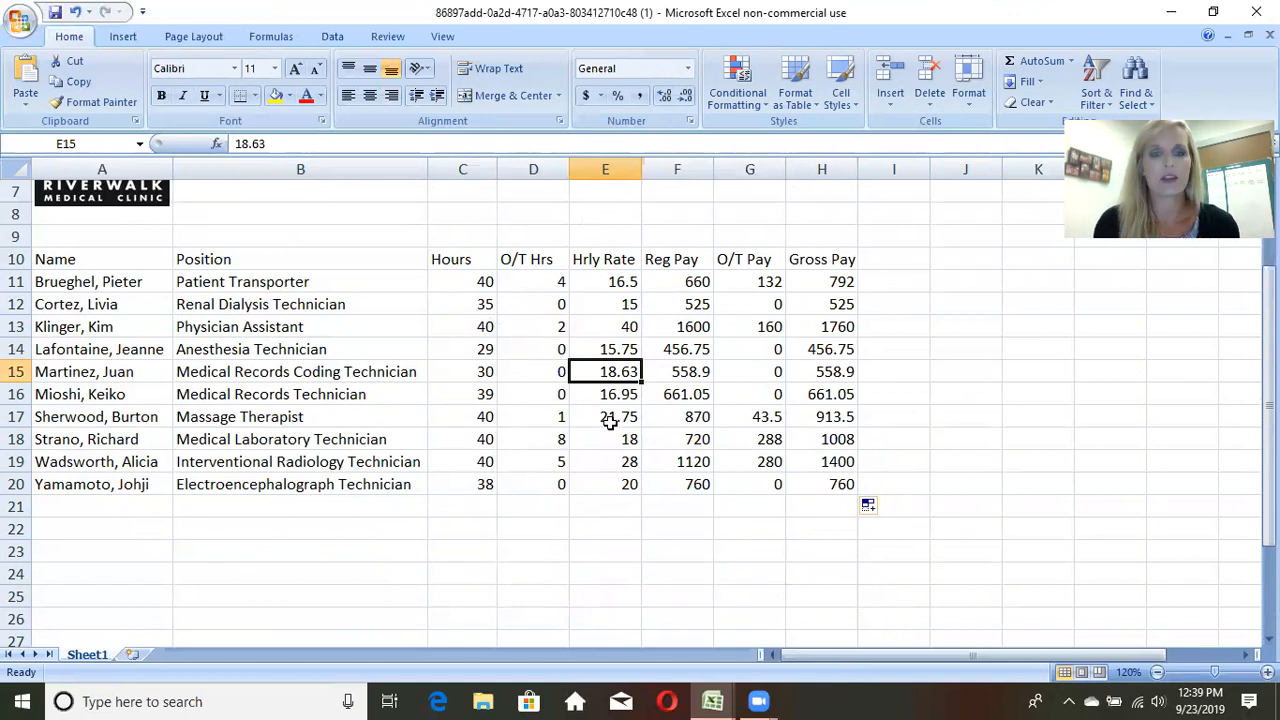
pyautogui.click(478, 375)
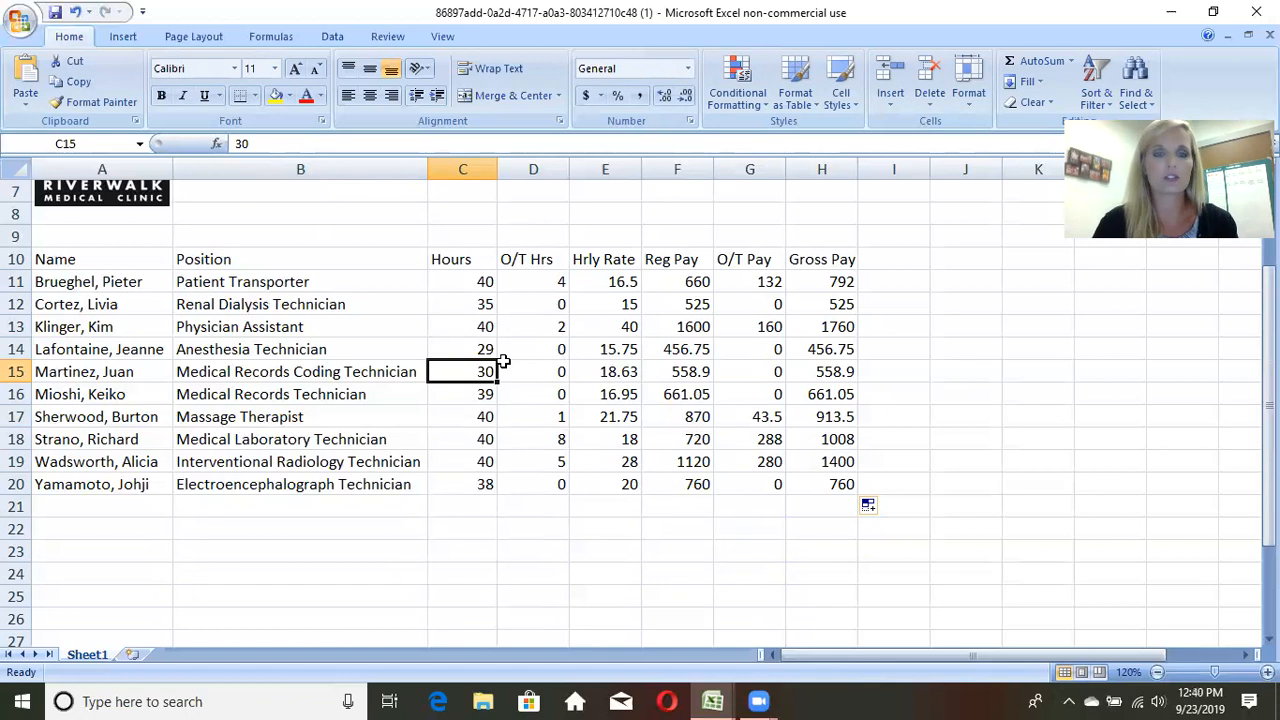
pyautogui.write('40')
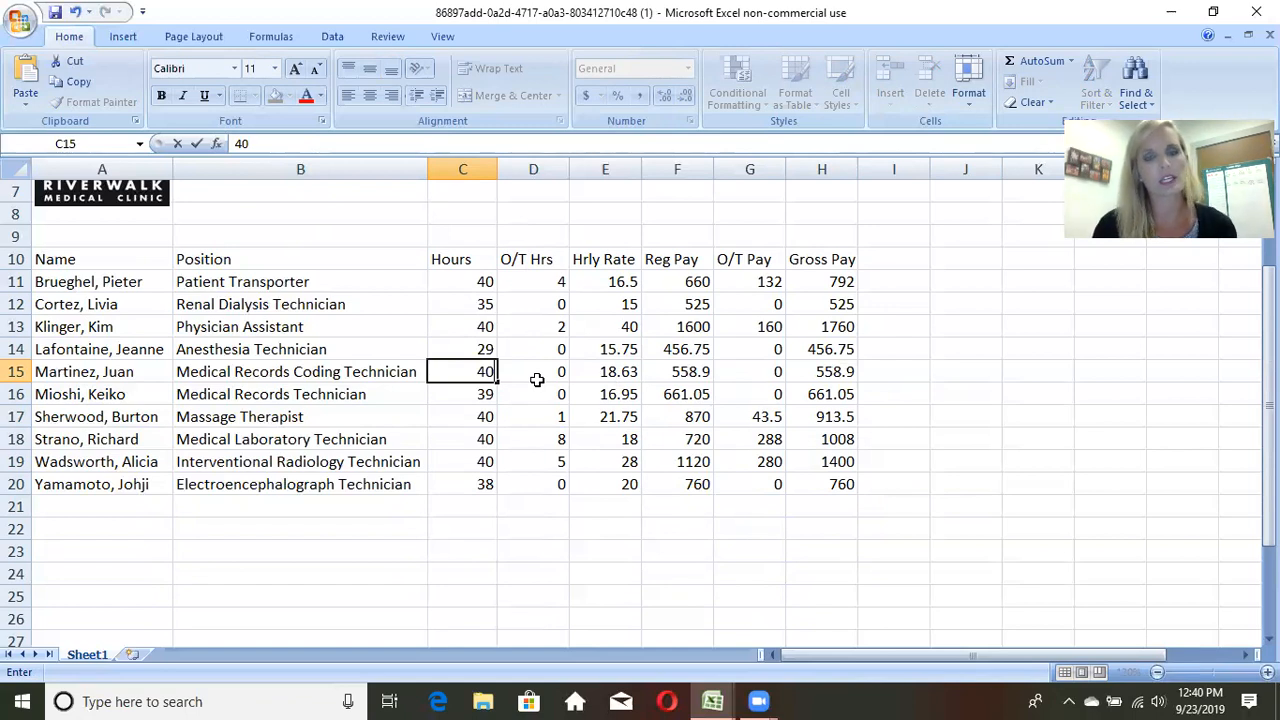
pyautogui.click(537, 377)
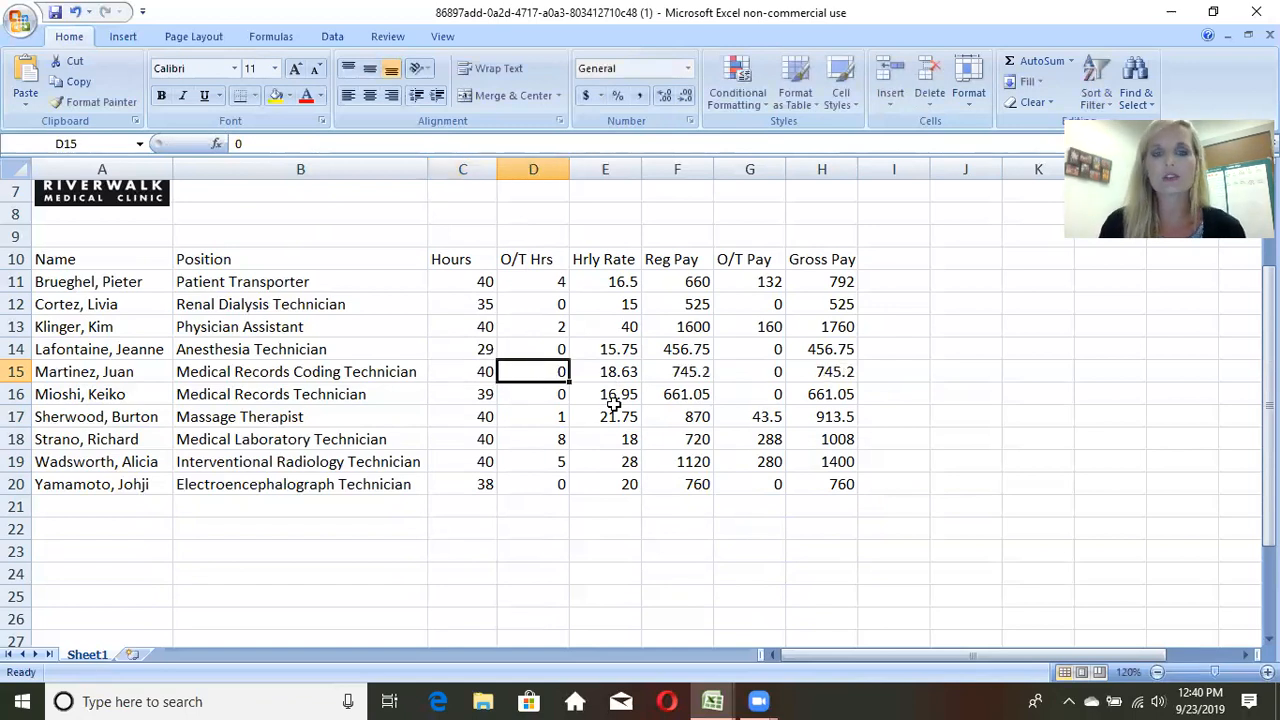
pyautogui.write('5')
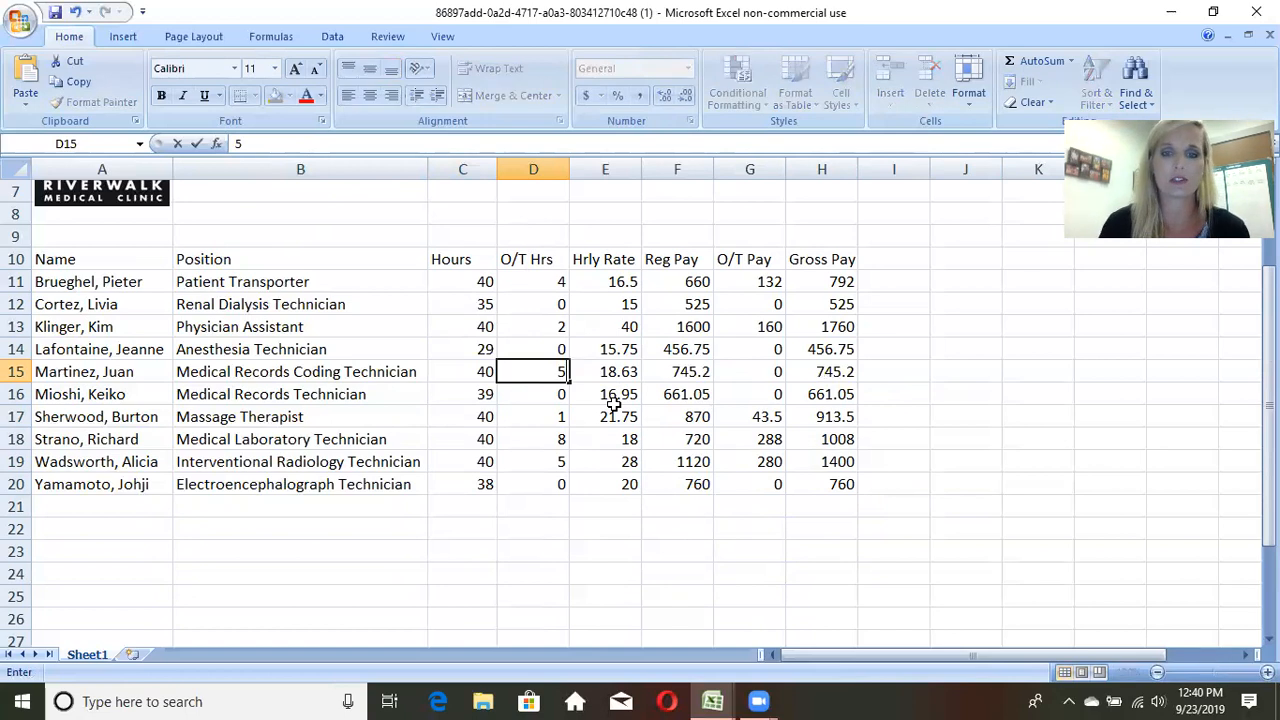
pyautogui.press('Return')
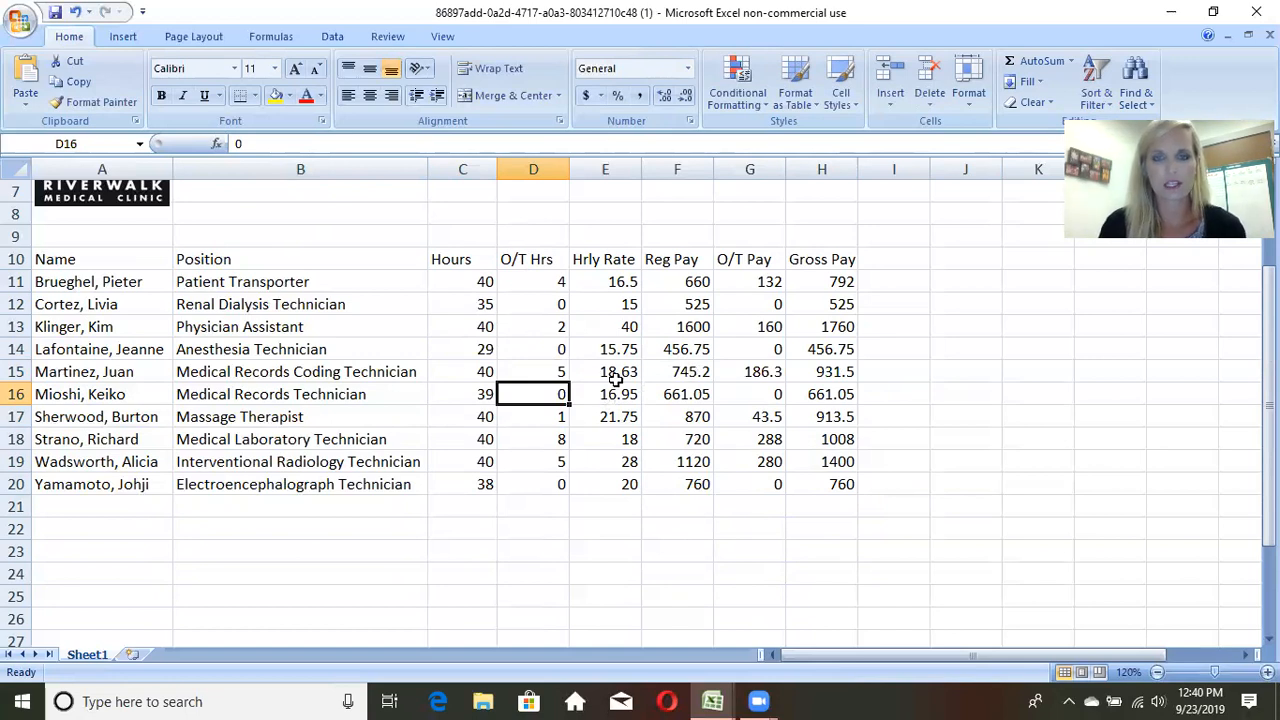
# Step: Try 30 hours for the Medical Records Coding Technician in C15 and restore the value to 40
pyautogui.click(460, 375)
pyautogui.write('30')
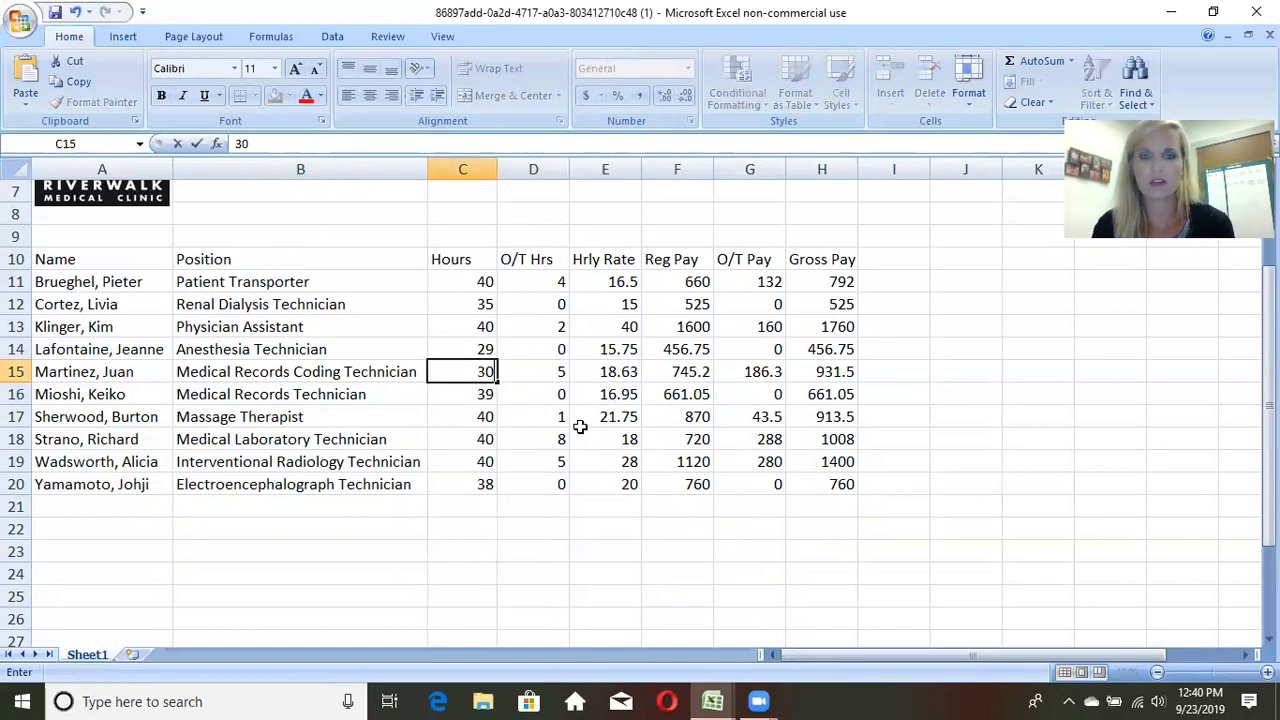
pyautogui.press('Return')
pyautogui.click(486, 371)
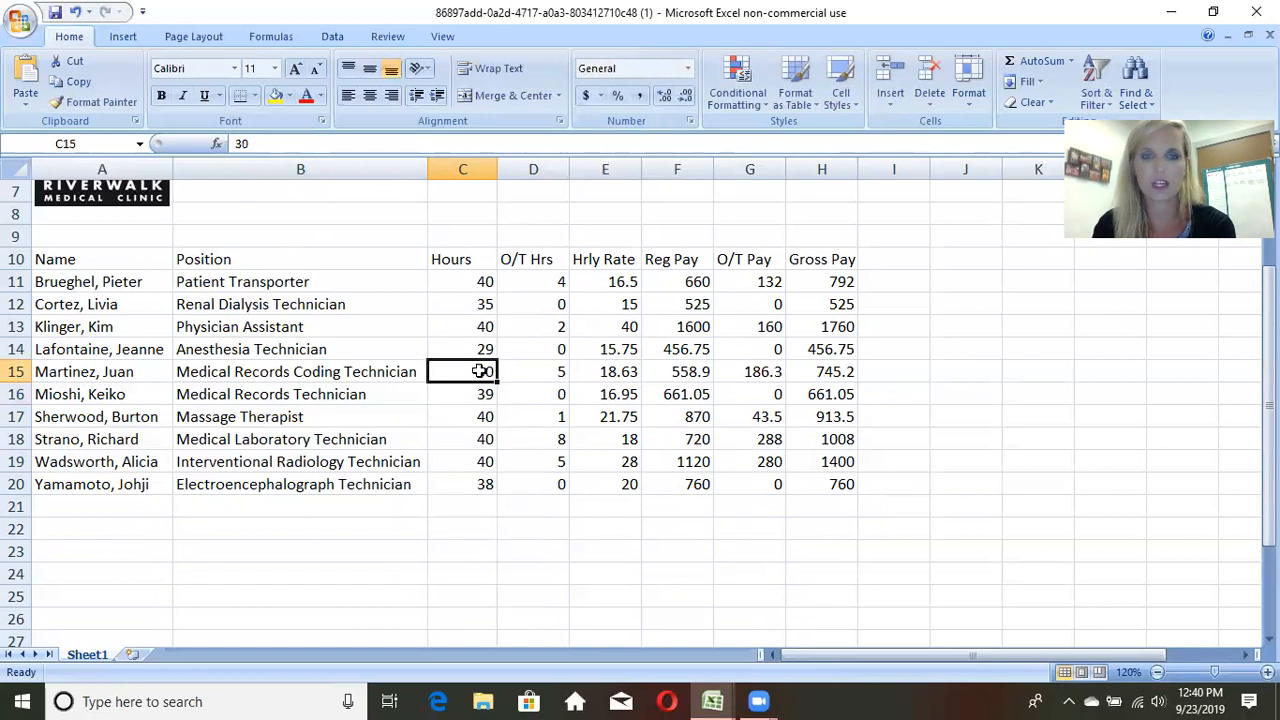
pyautogui.write('40')
pyautogui.press('Return')
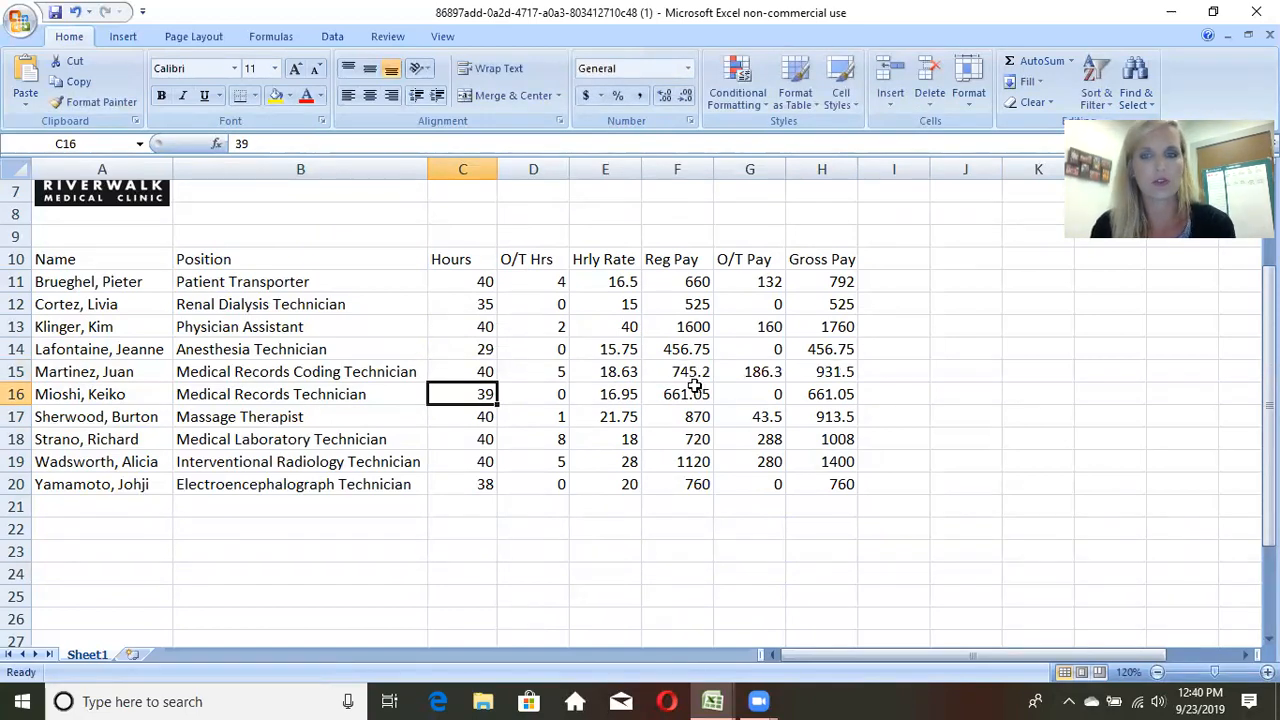
pyautogui.click(530, 372)
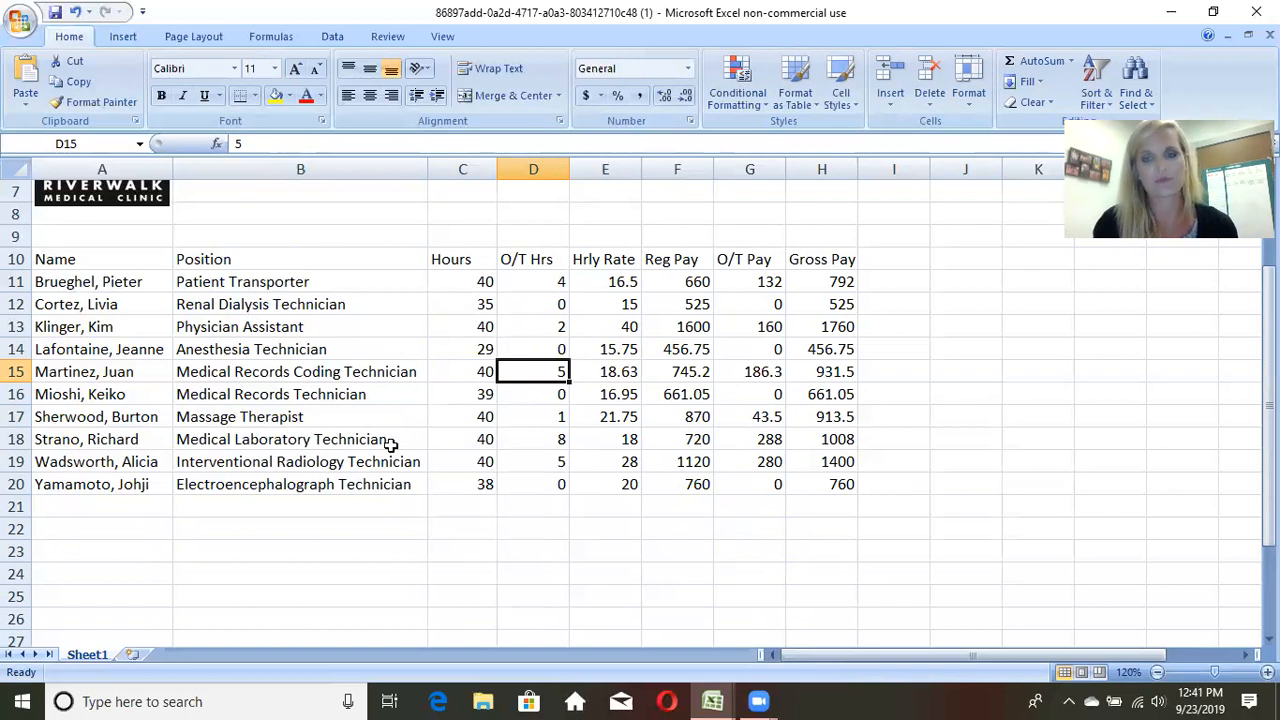
# Step: Format the Health Professionals Payroll Calculator title in B1 as 14-point bold text with a bottom border
pyautogui.scroll(2, 393, 445)
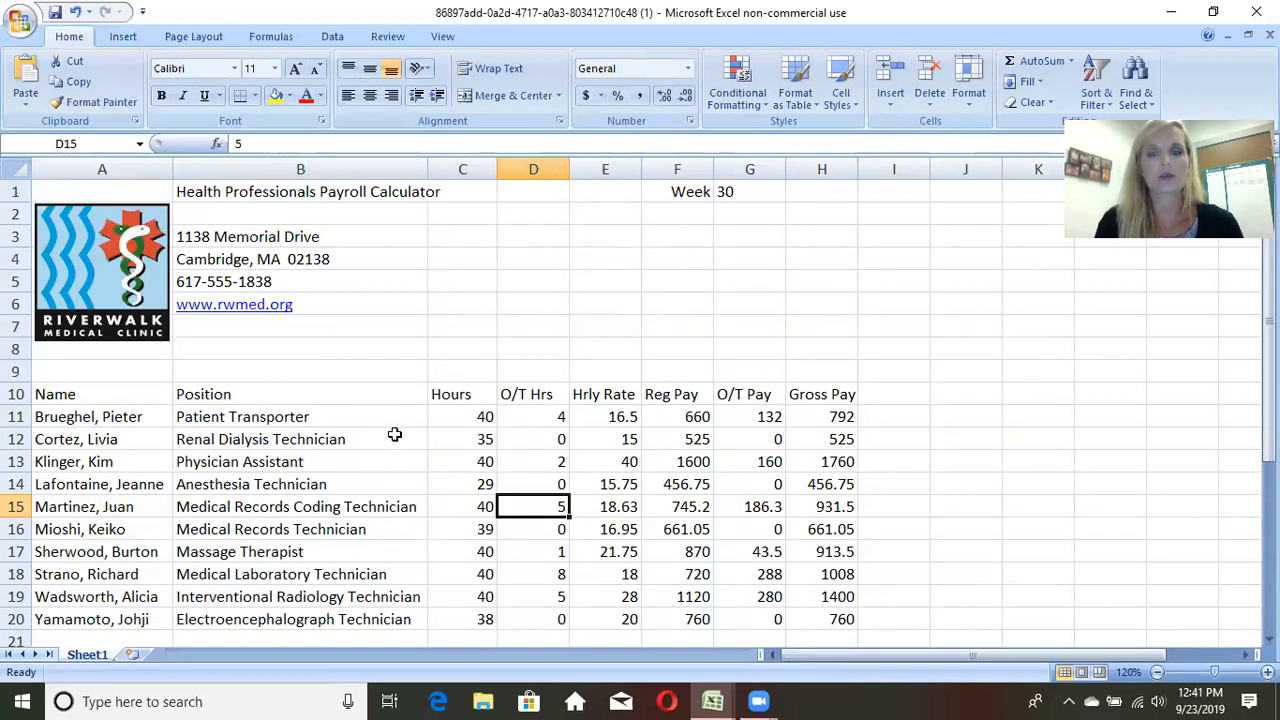
pyautogui.click(230, 190)
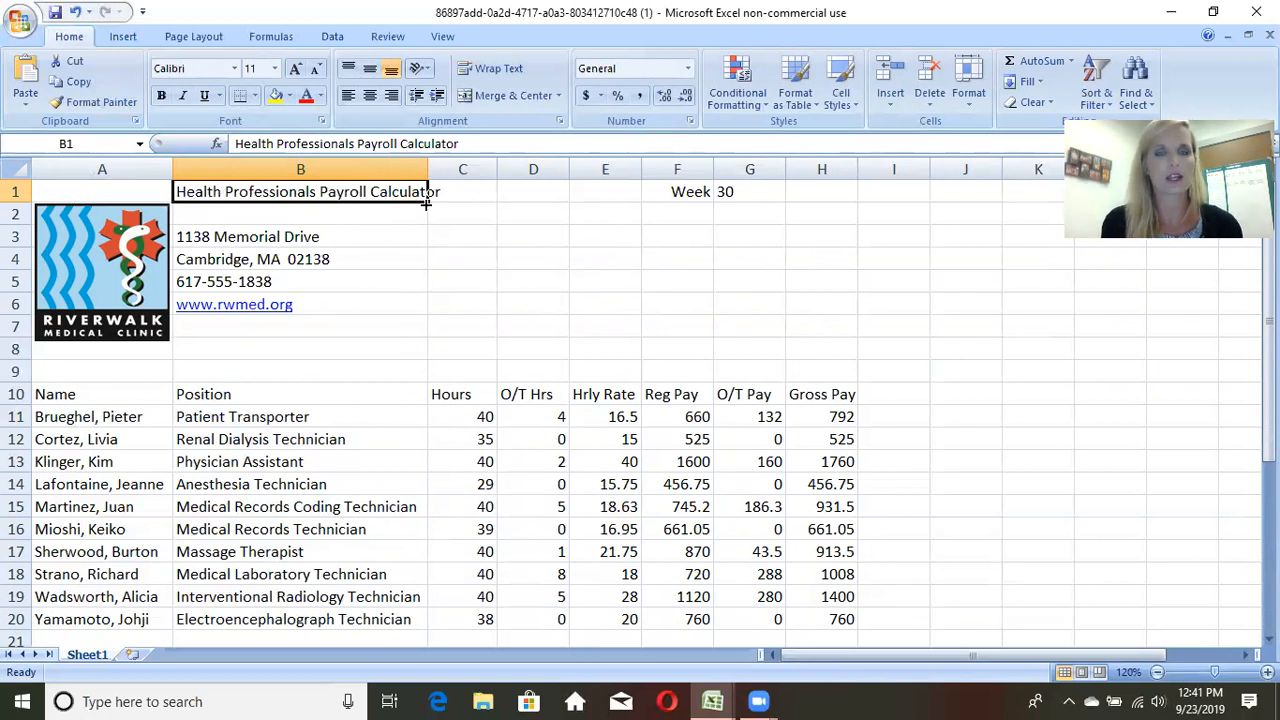
pyautogui.click(275, 68)
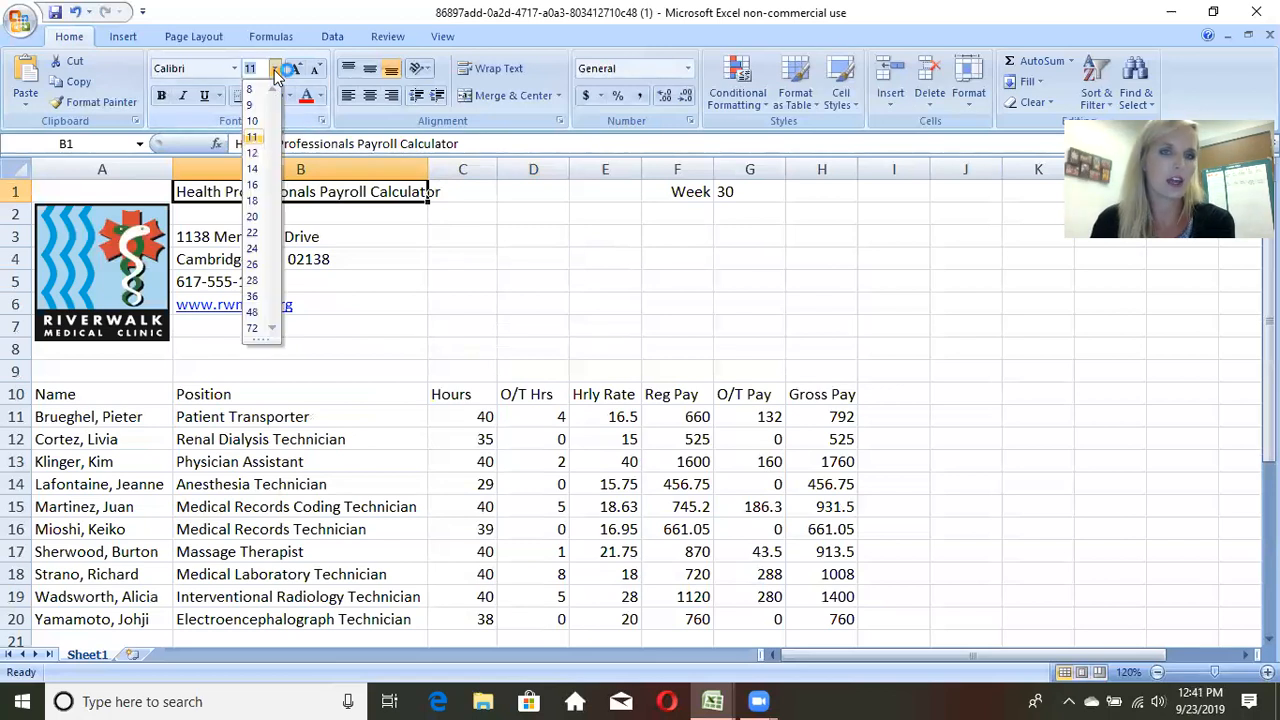
pyautogui.click(255, 169)
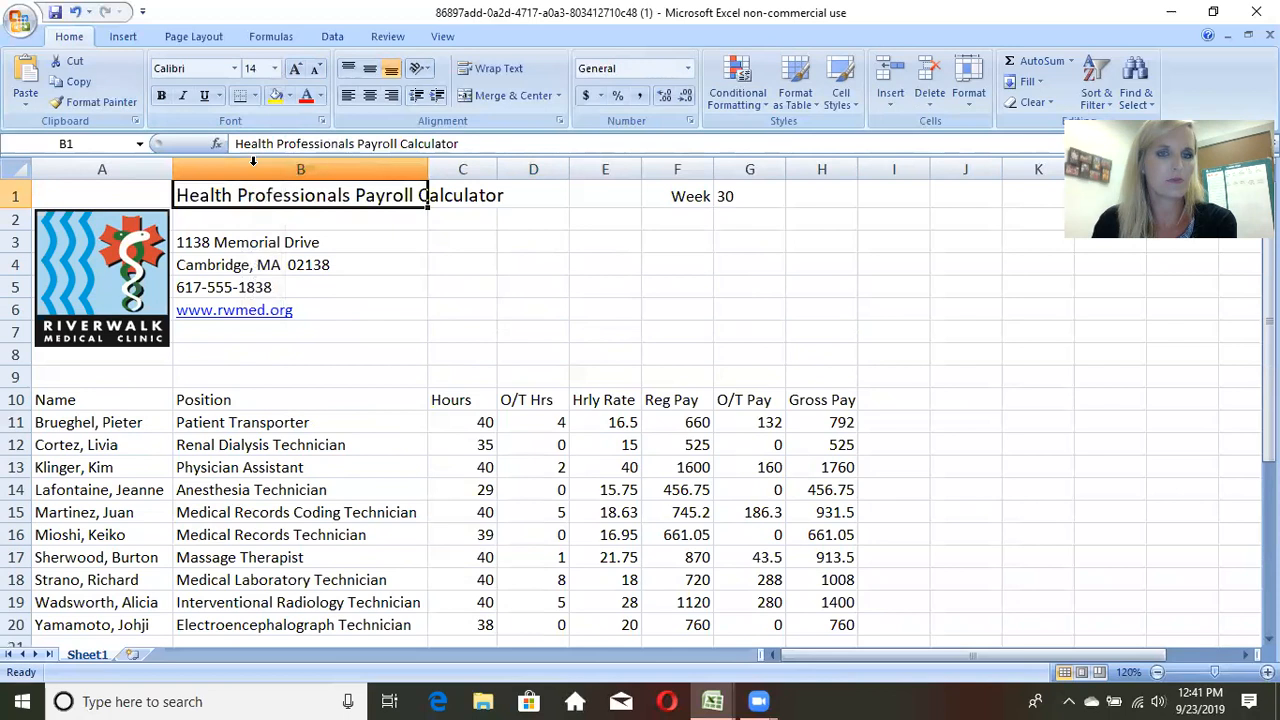
pyautogui.click(161, 95)
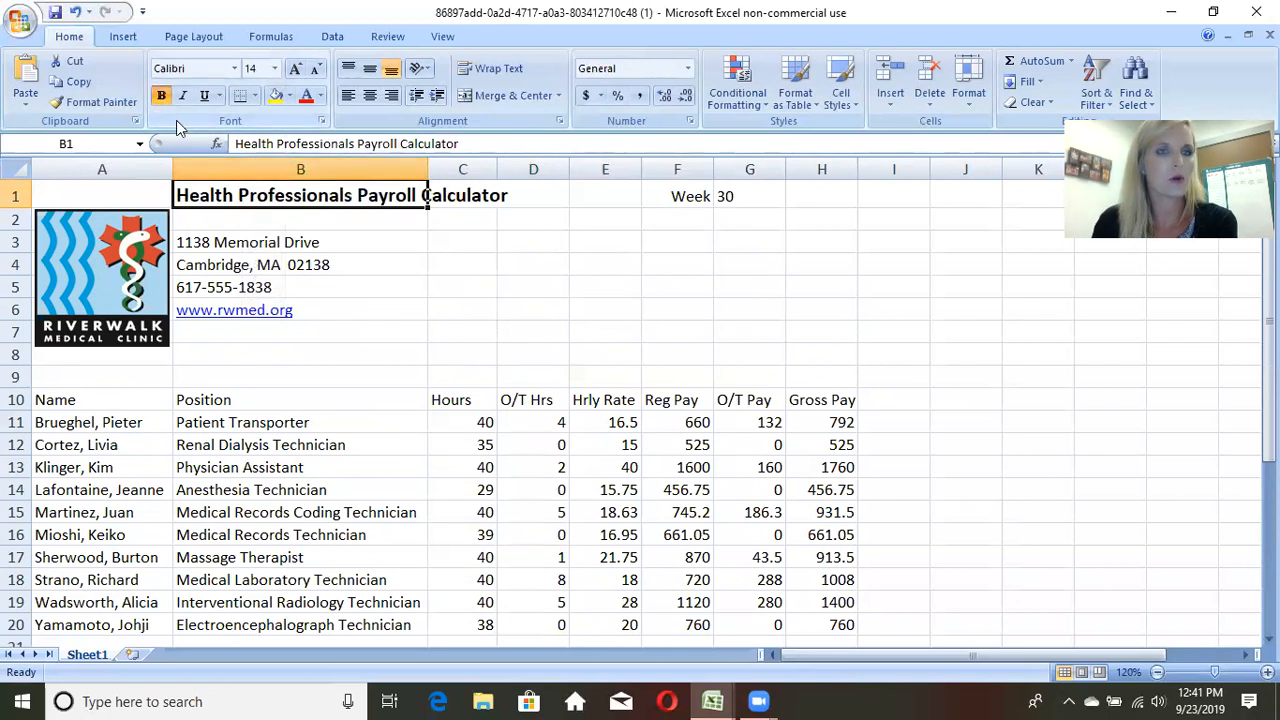
pyautogui.click(238, 106)
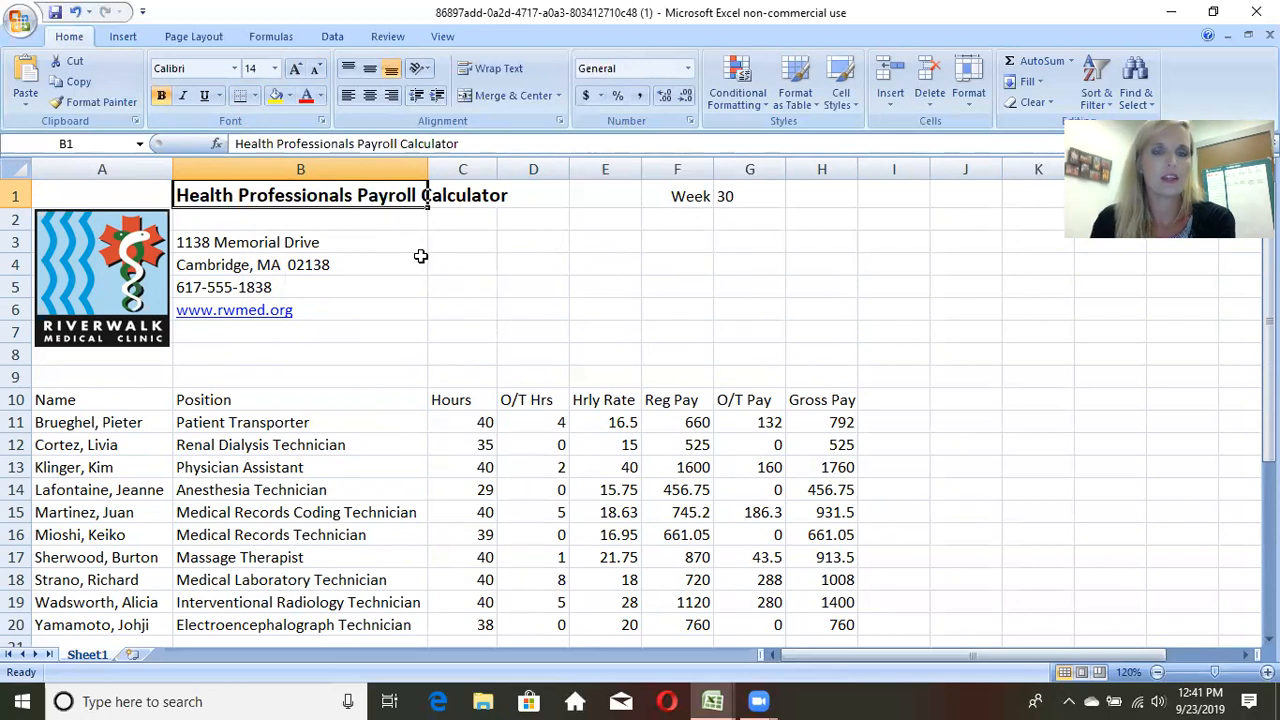
pyautogui.click(526, 219)
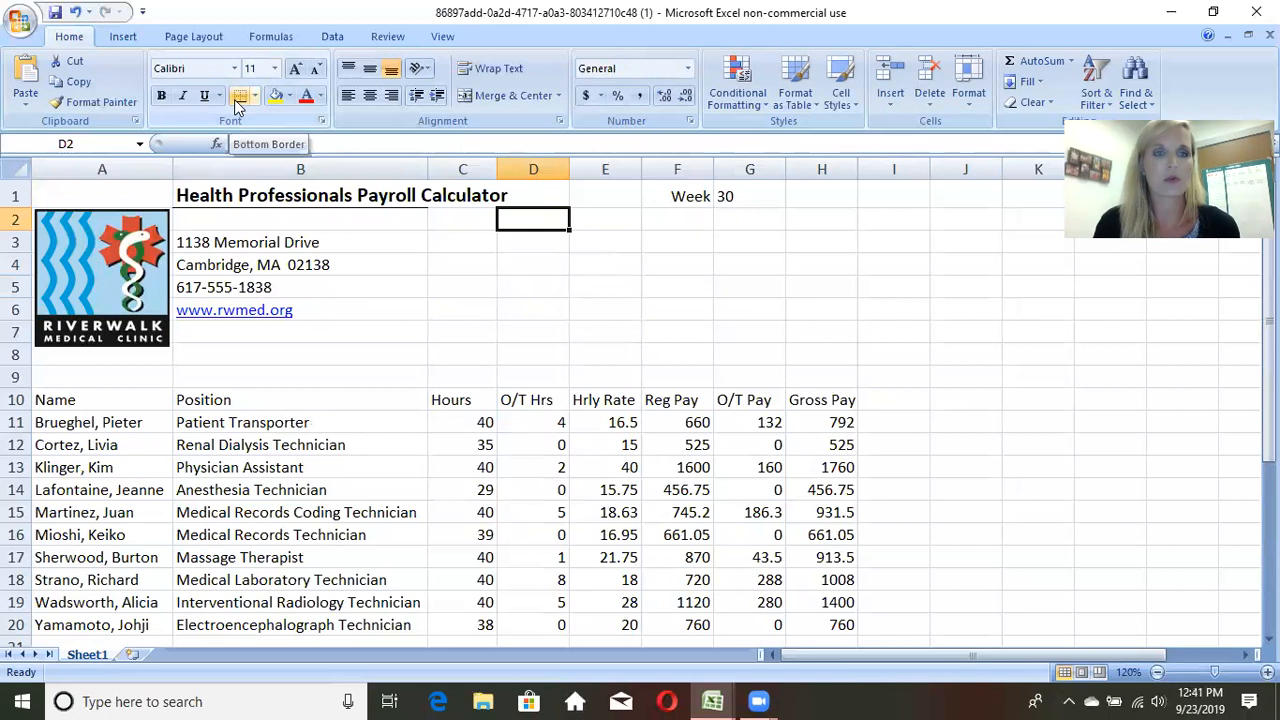
# Step: Merge and center the Health Professionals Payroll Calculator title across cells B1 to E1
pyautogui.click(226, 195)
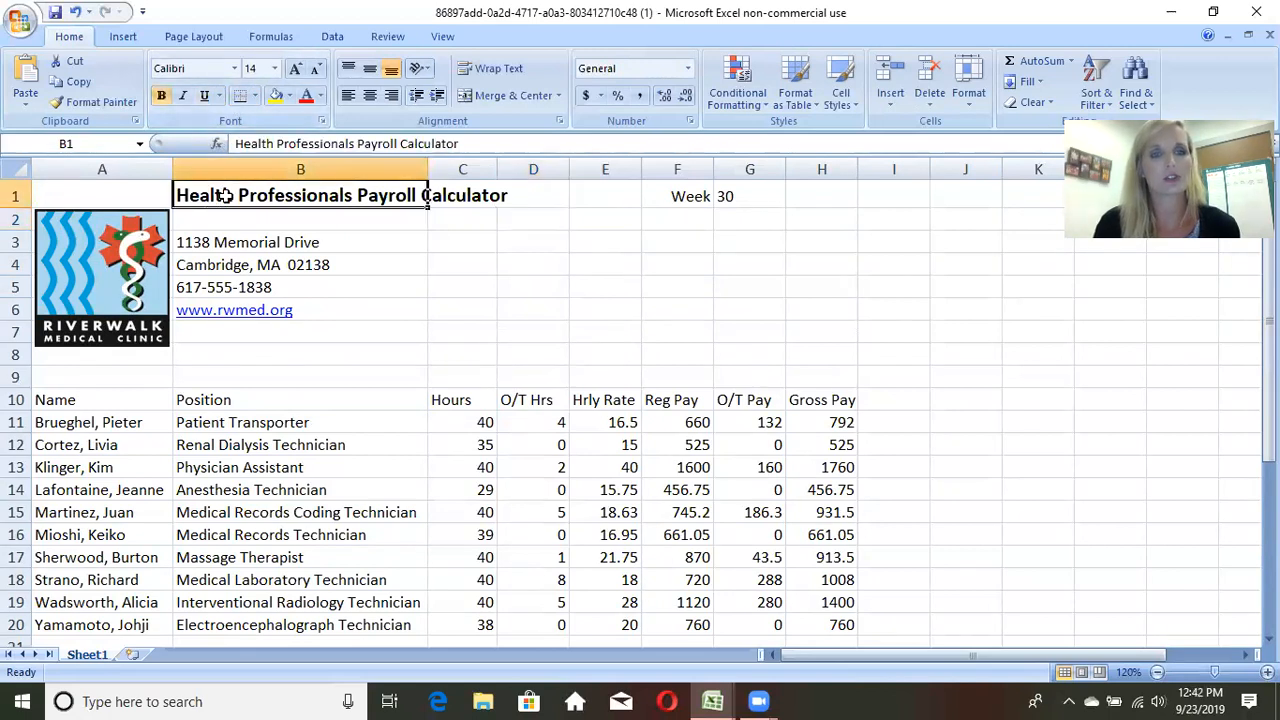
pyautogui.click(270, 236)
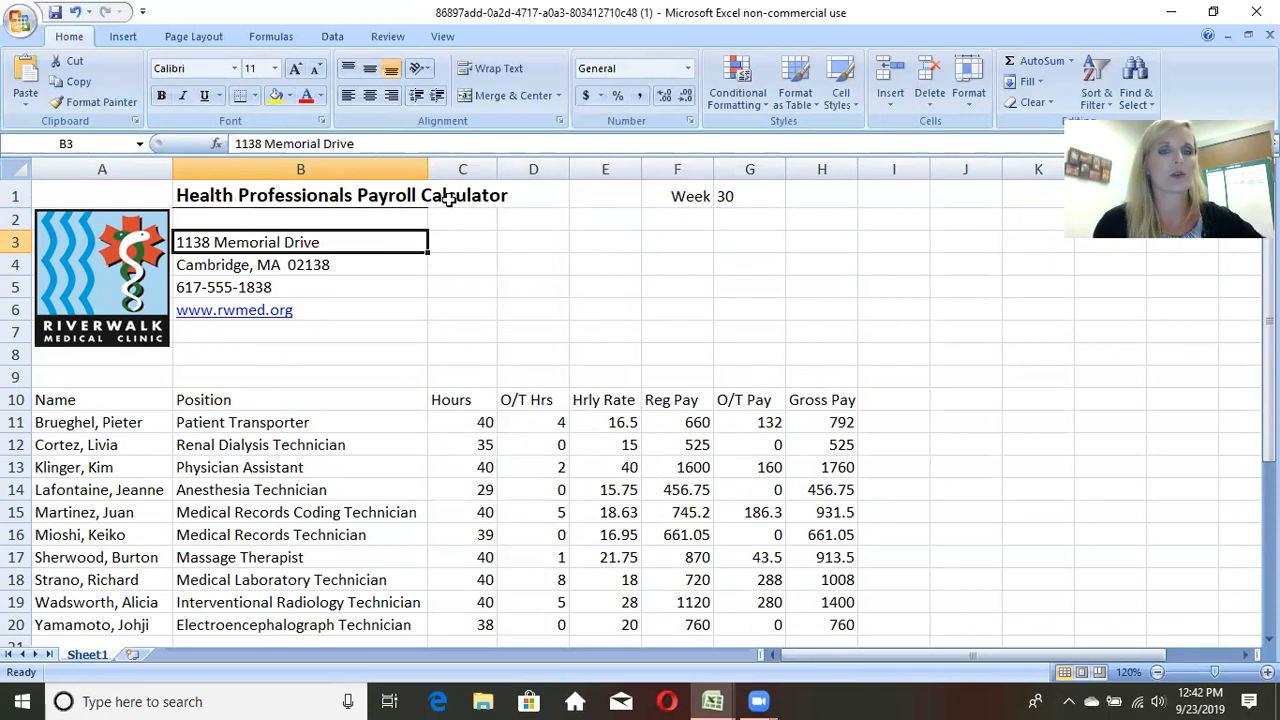
pyautogui.click(344, 196)
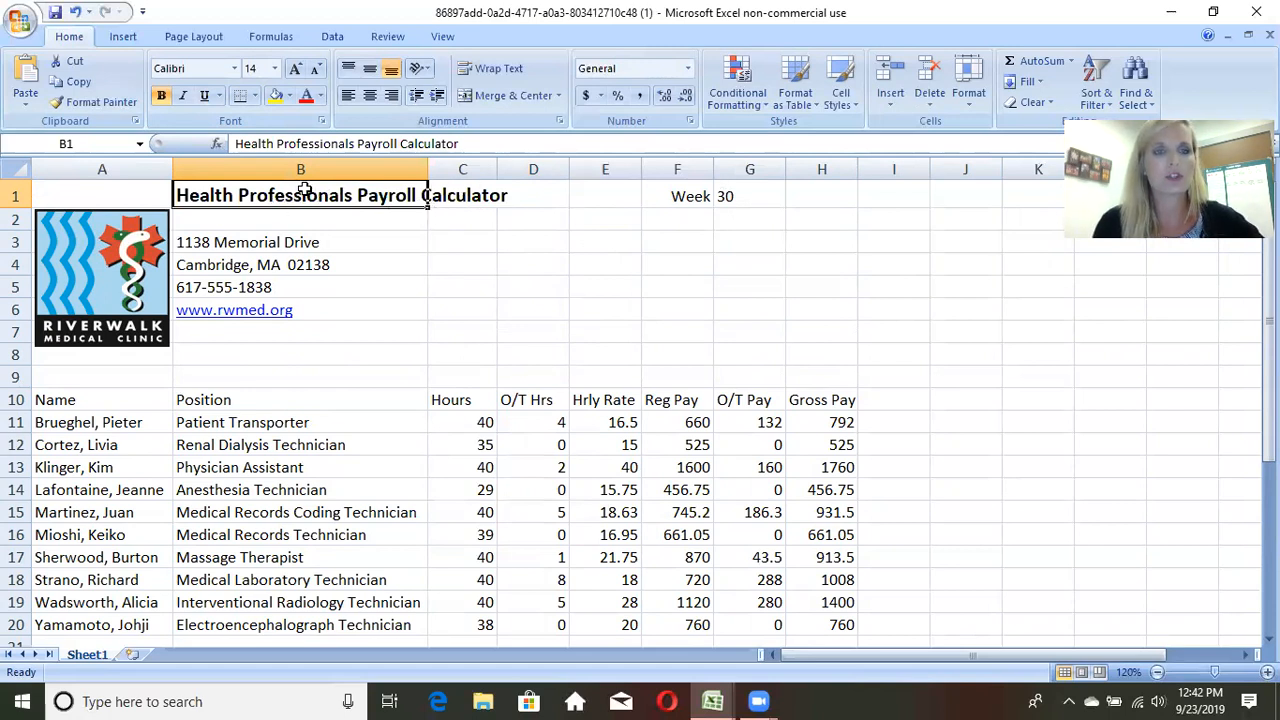
pyautogui.moveTo(297, 195); pyautogui.dragTo(580, 192)
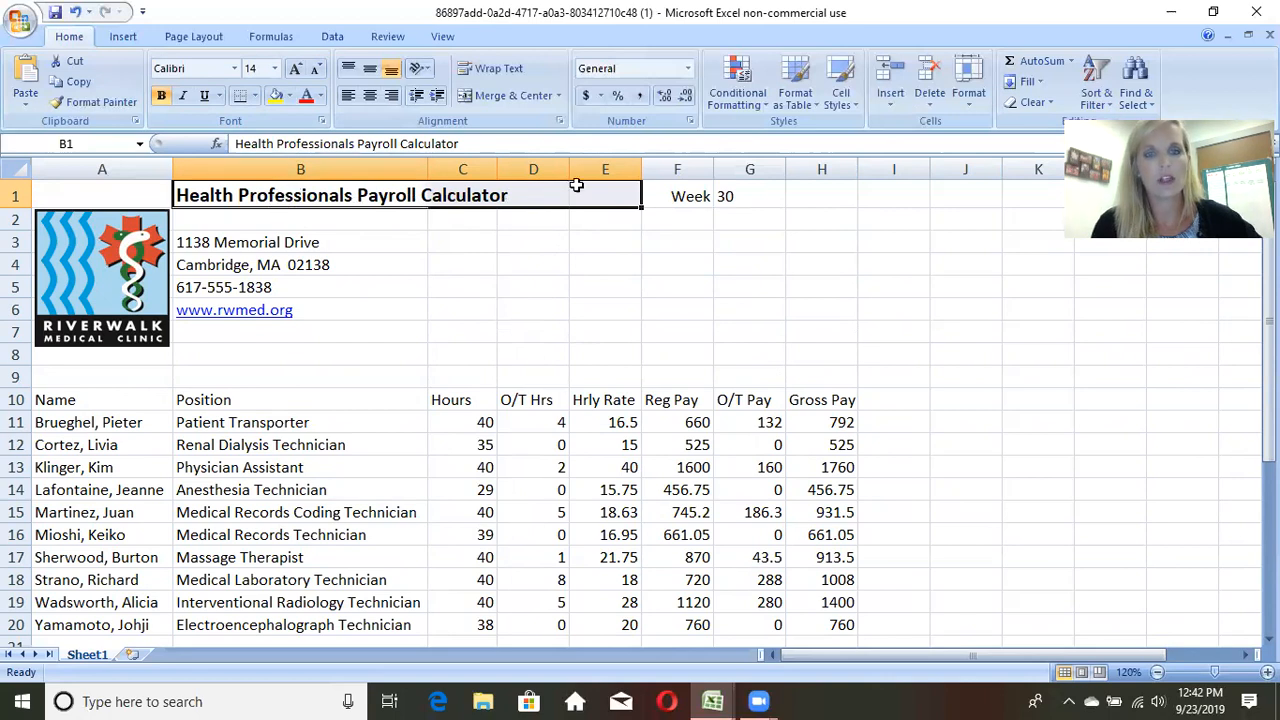
pyautogui.click(515, 96)
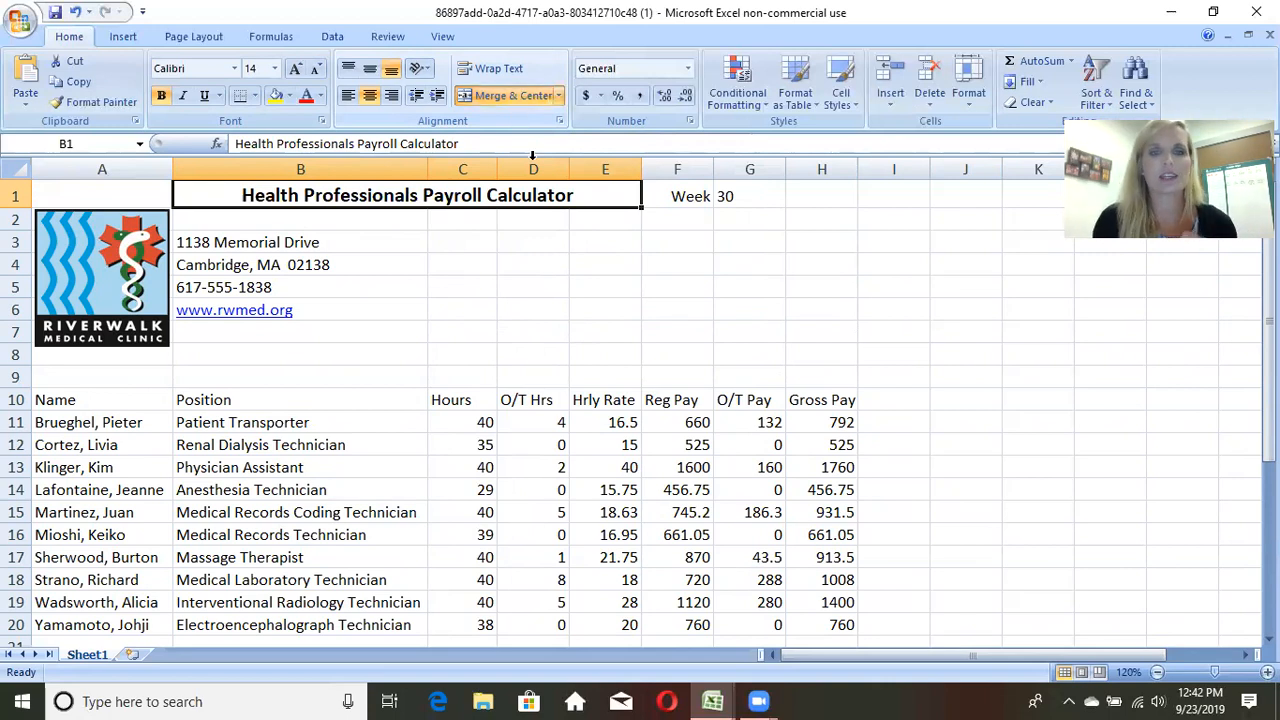
pyautogui.click(537, 223)
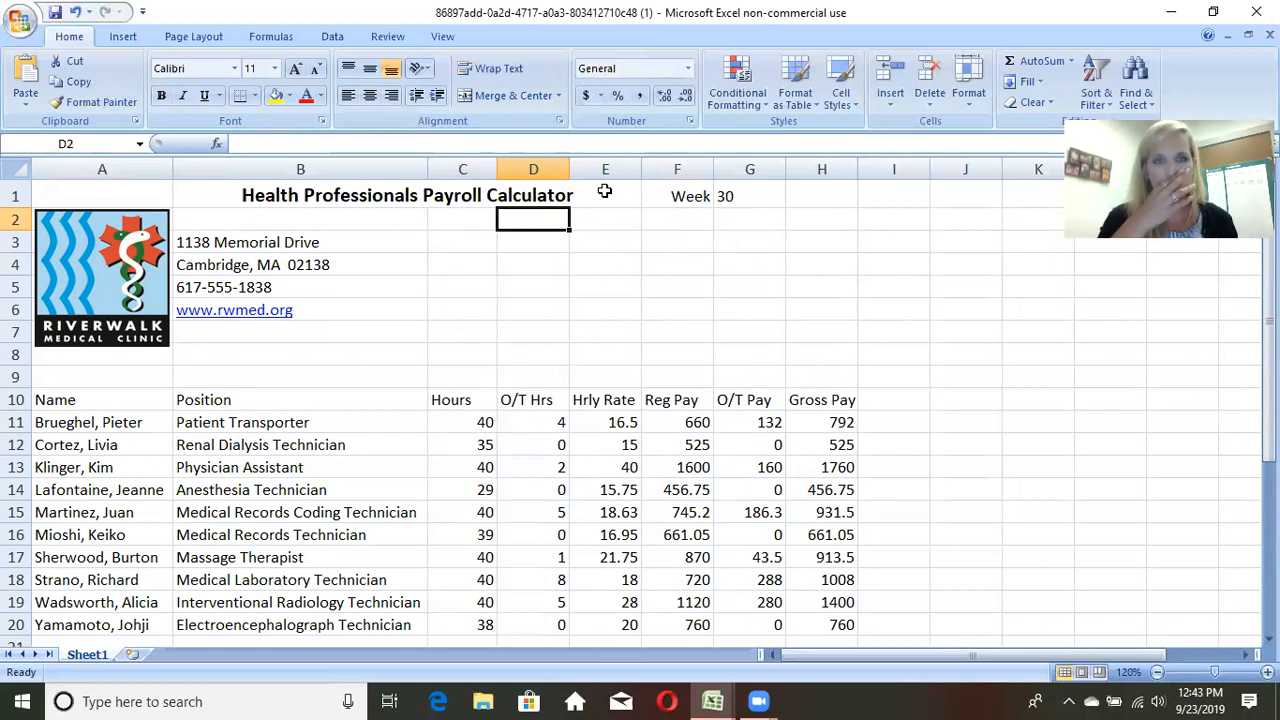
# Step: Unmerge the title cells B1 to E1, and merge and center them again
pyautogui.click(485, 191)
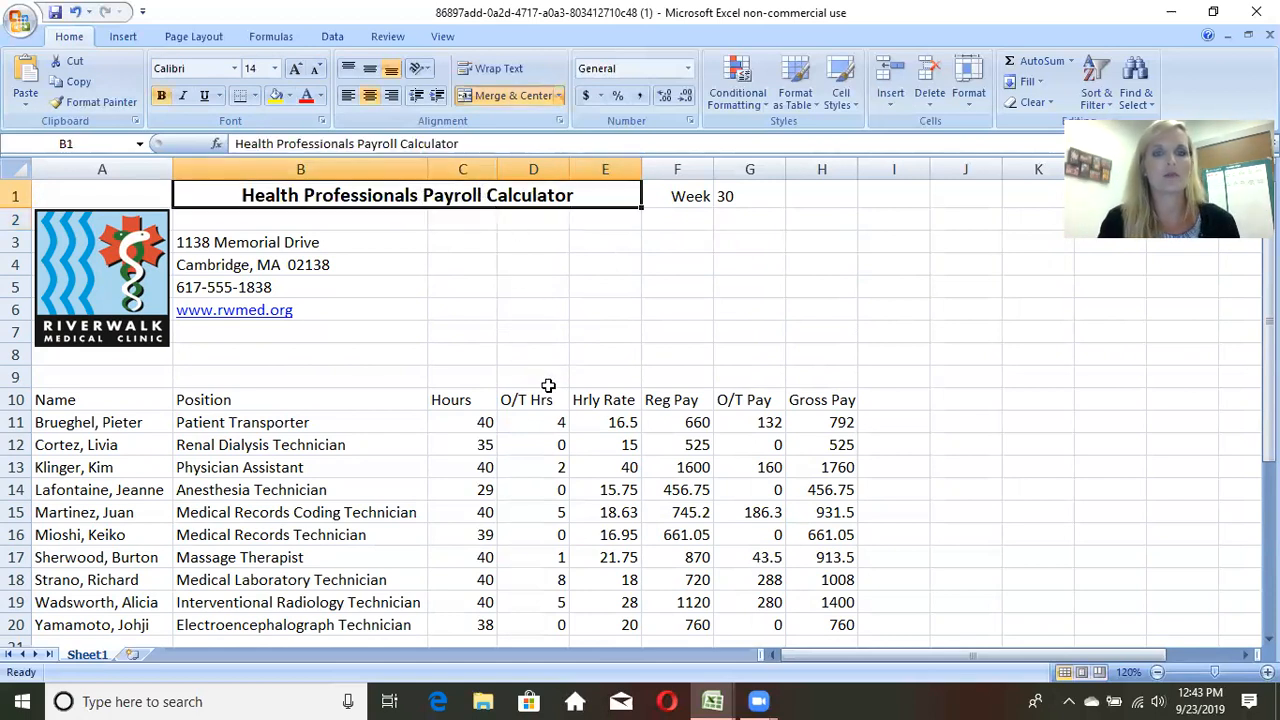
pyautogui.click(514, 306)
pyautogui.click(470, 200)
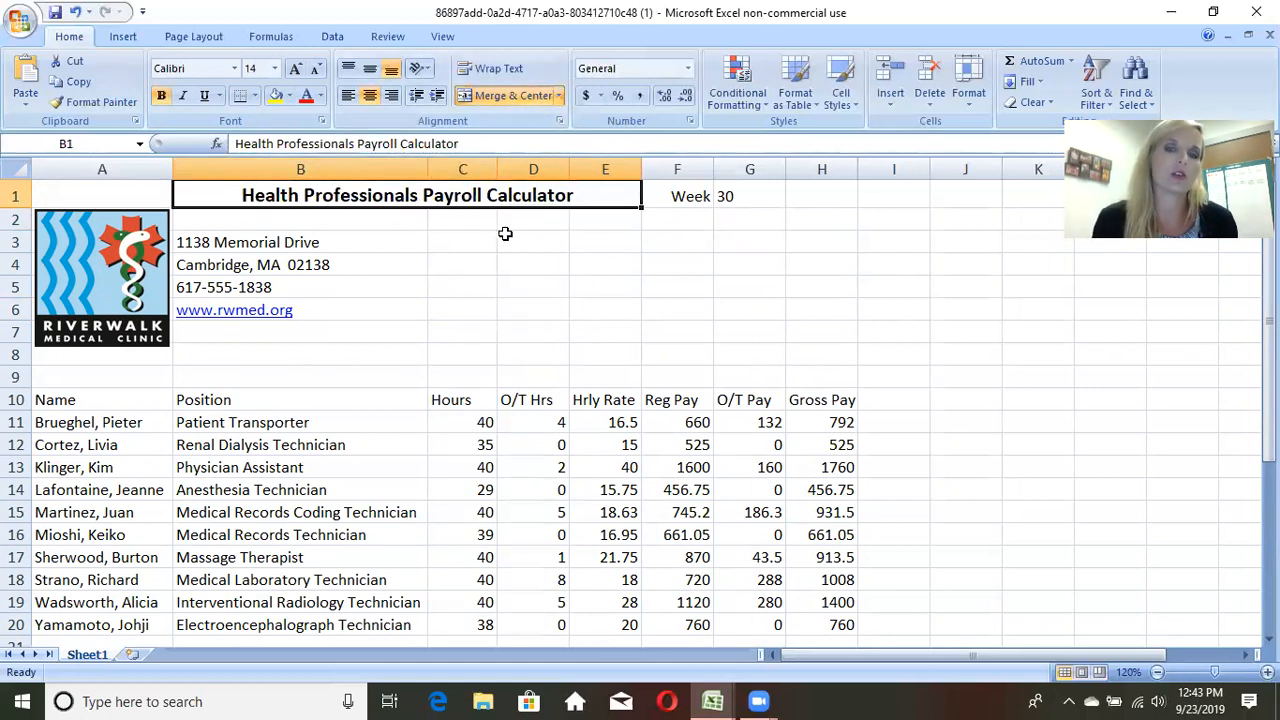
pyautogui.click(508, 98)
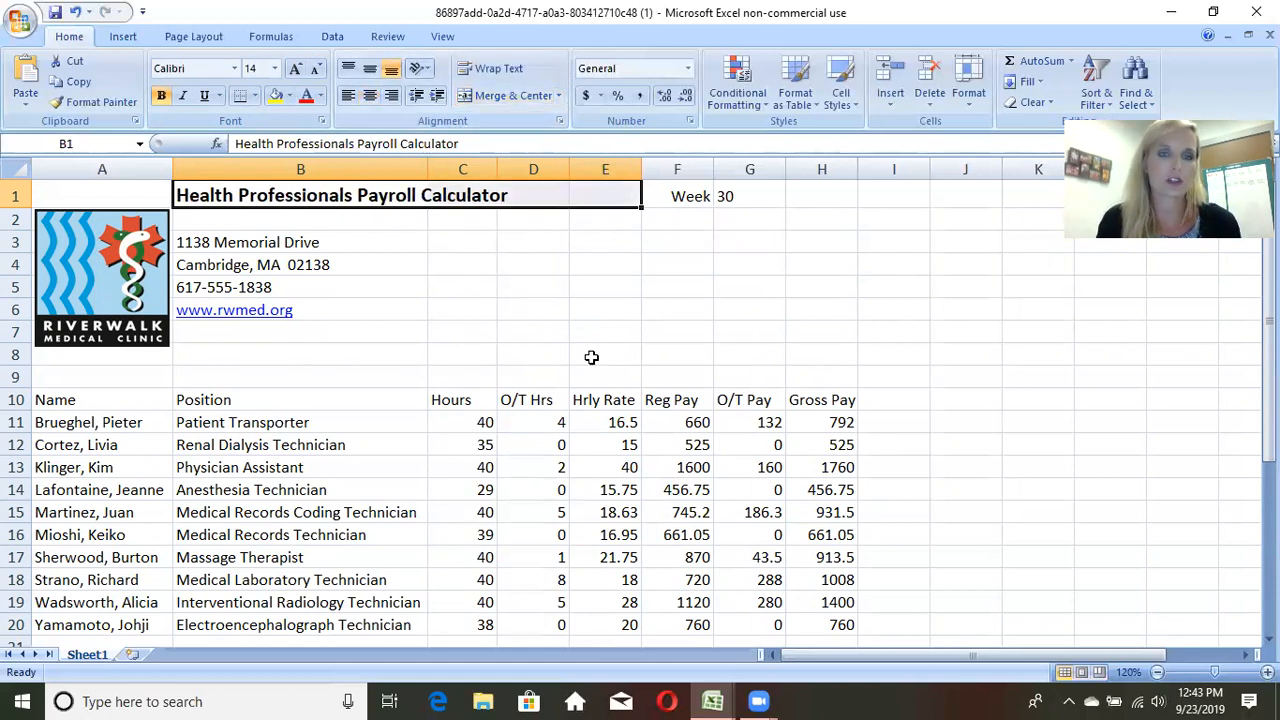
pyautogui.click(512, 96)
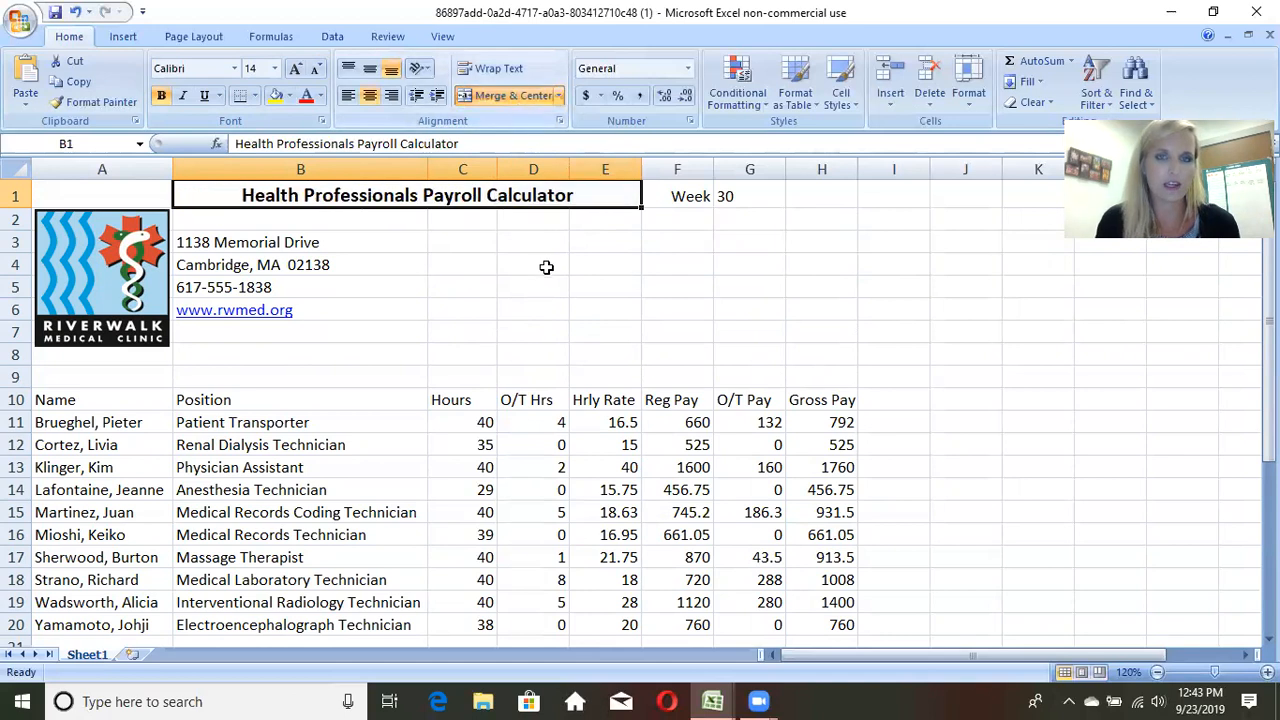
pyautogui.click(518, 265)
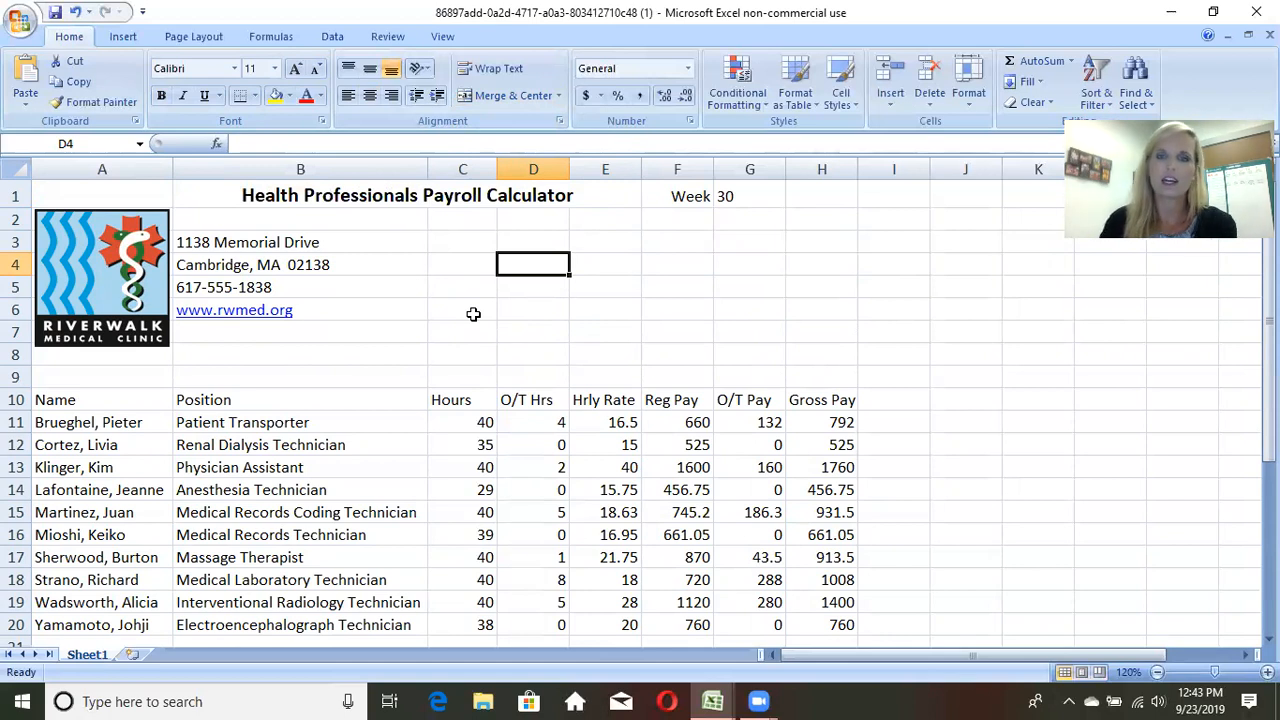
# Step: Apply a bottom border to the full width of the merged title cell B1:E1
pyautogui.click(396, 200)
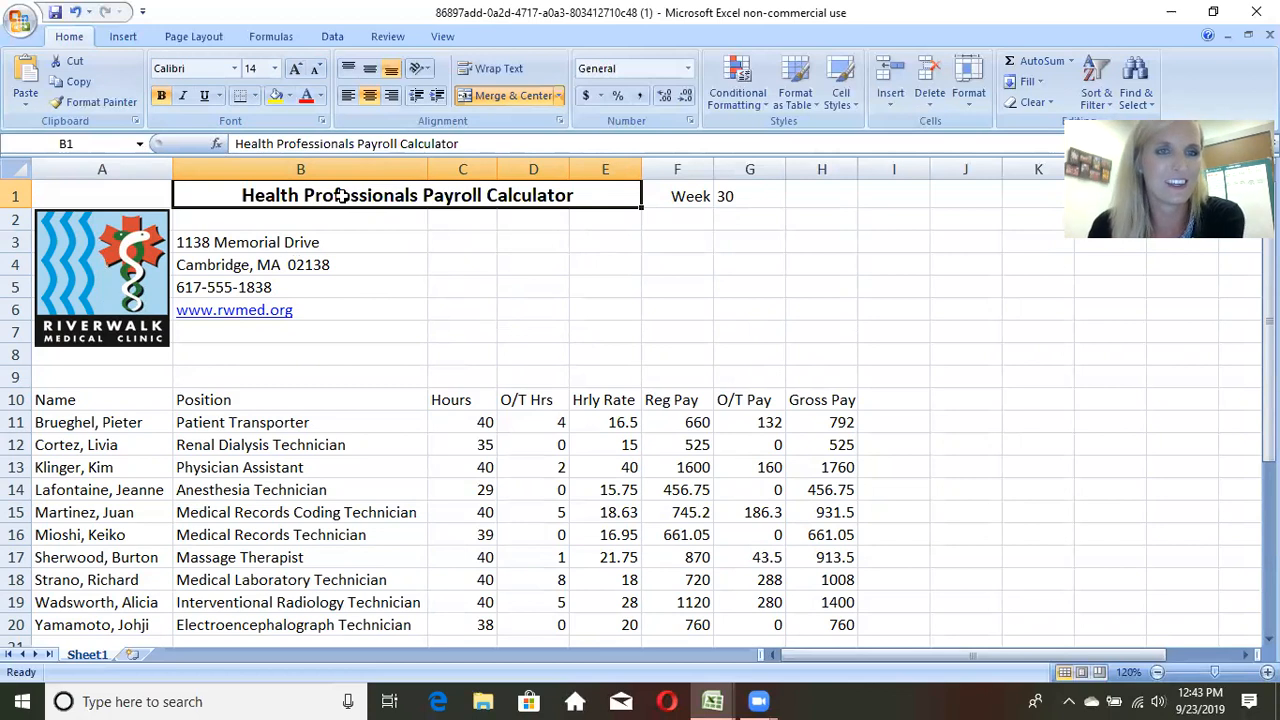
pyautogui.click(240, 96)
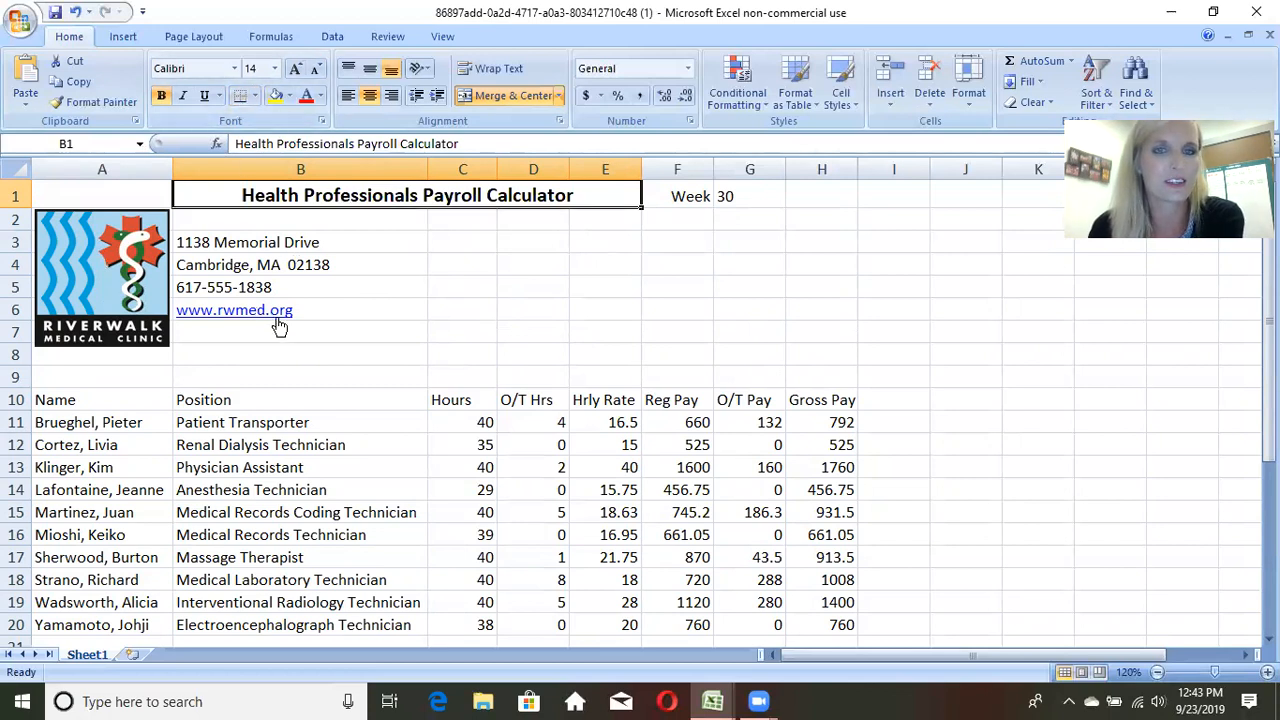
pyautogui.click(381, 352)
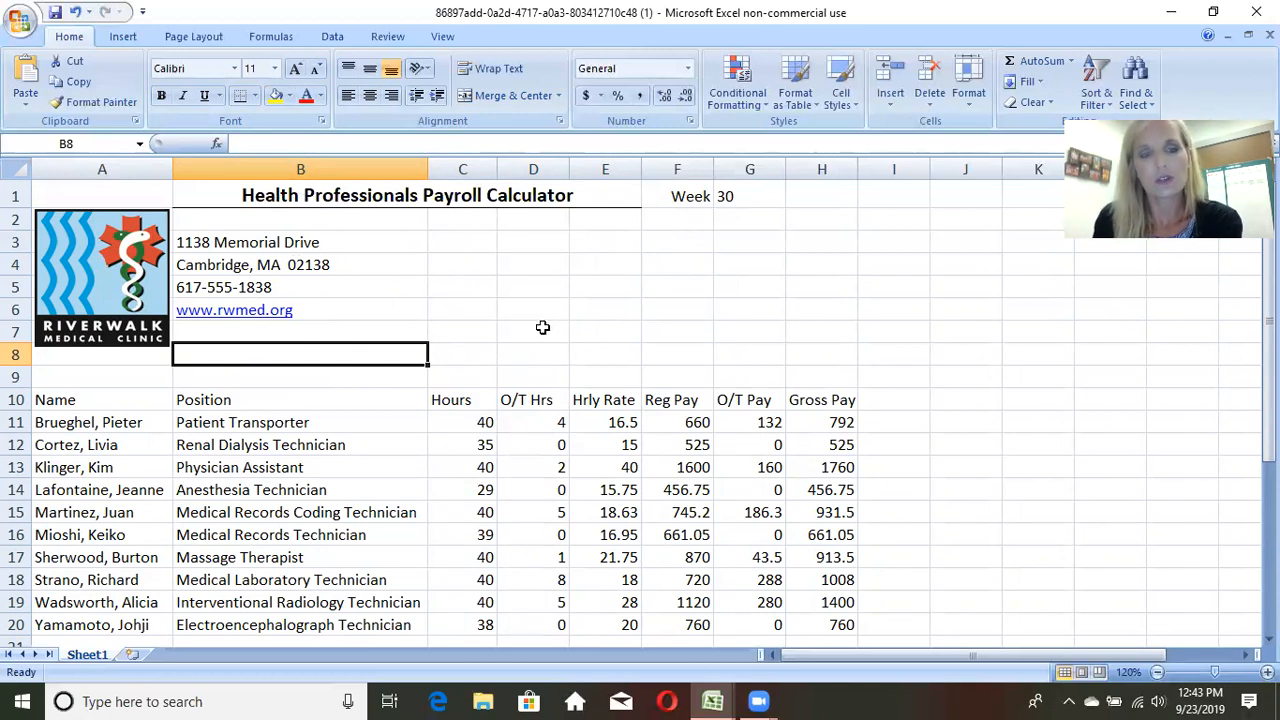
# Step: Try filling the Name header from A10 across to H10, and undo the fill
pyautogui.scroll(-1, 545, 330)
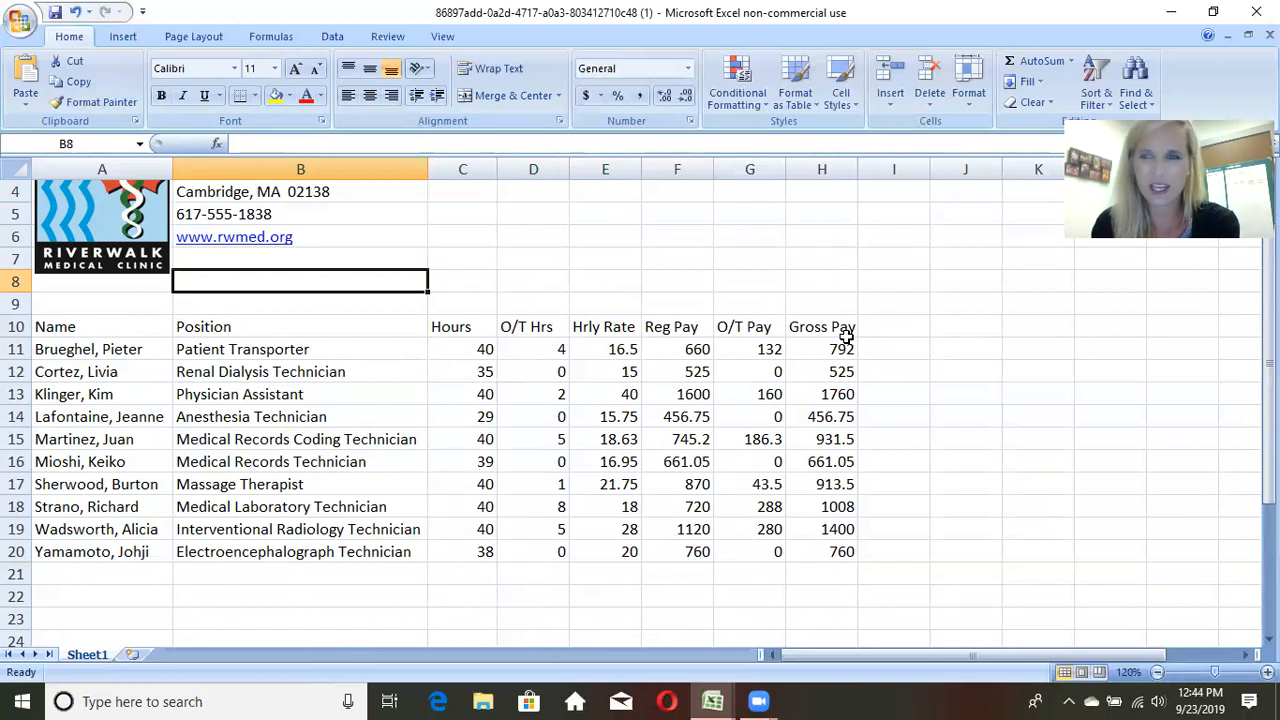
pyautogui.click(55, 329)
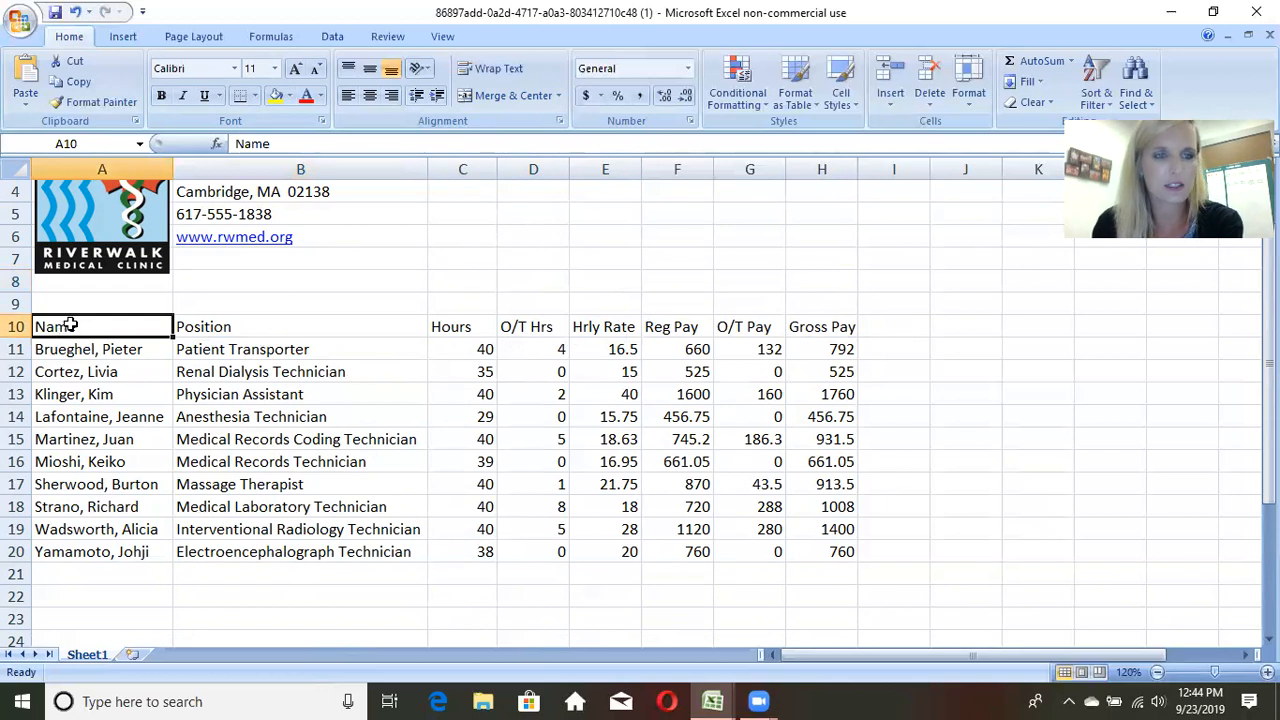
pyautogui.moveTo(77, 329); pyautogui.dragTo(841, 328)
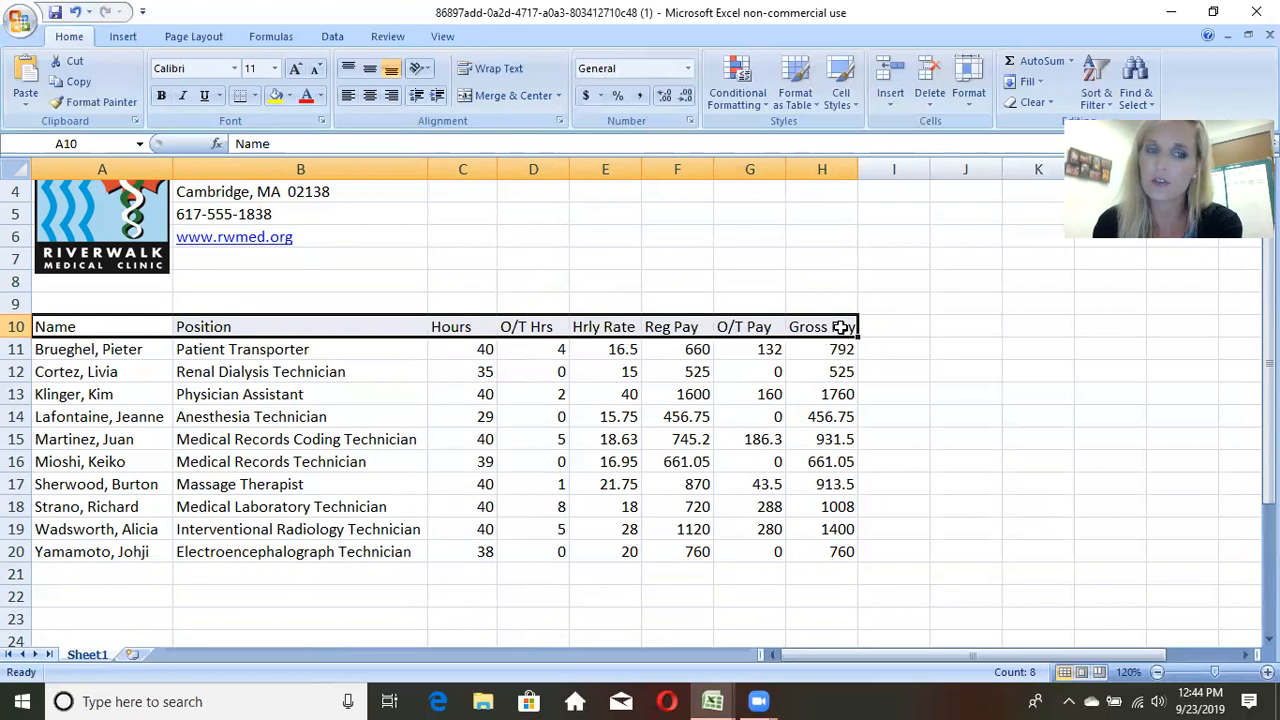
pyautogui.click(143, 330)
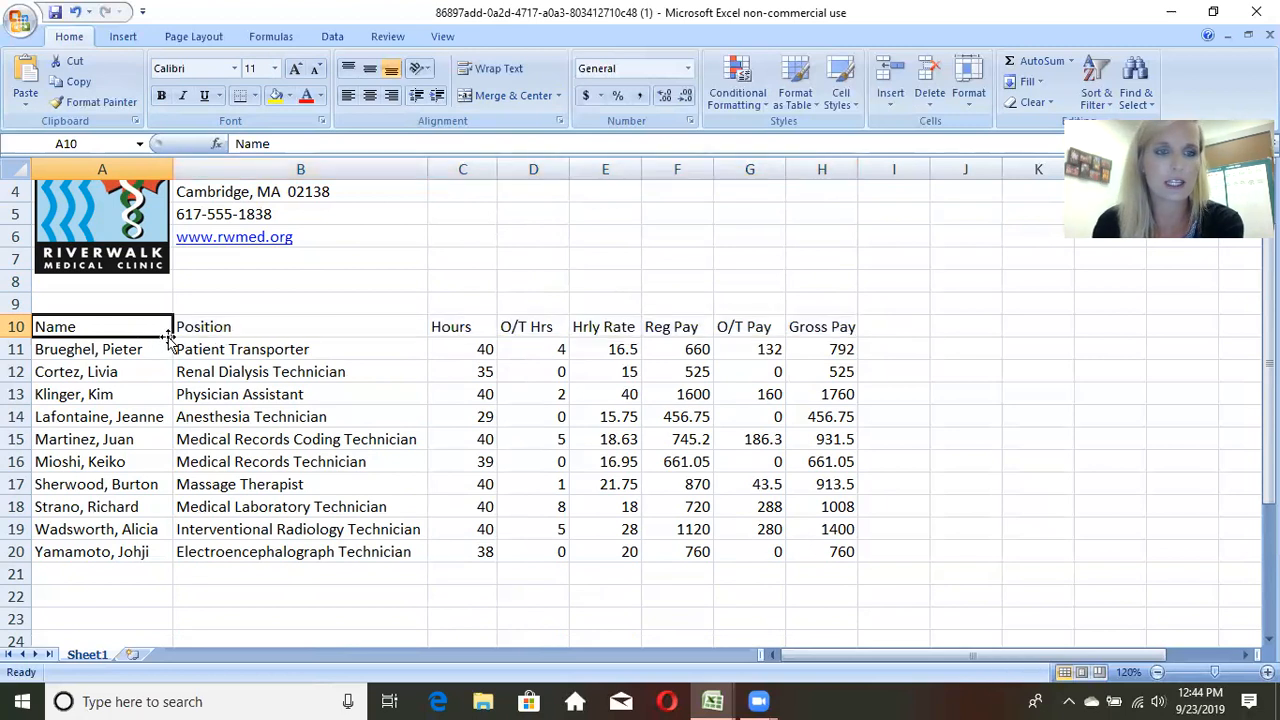
pyautogui.moveTo(170, 337); pyautogui.dragTo(840, 337)
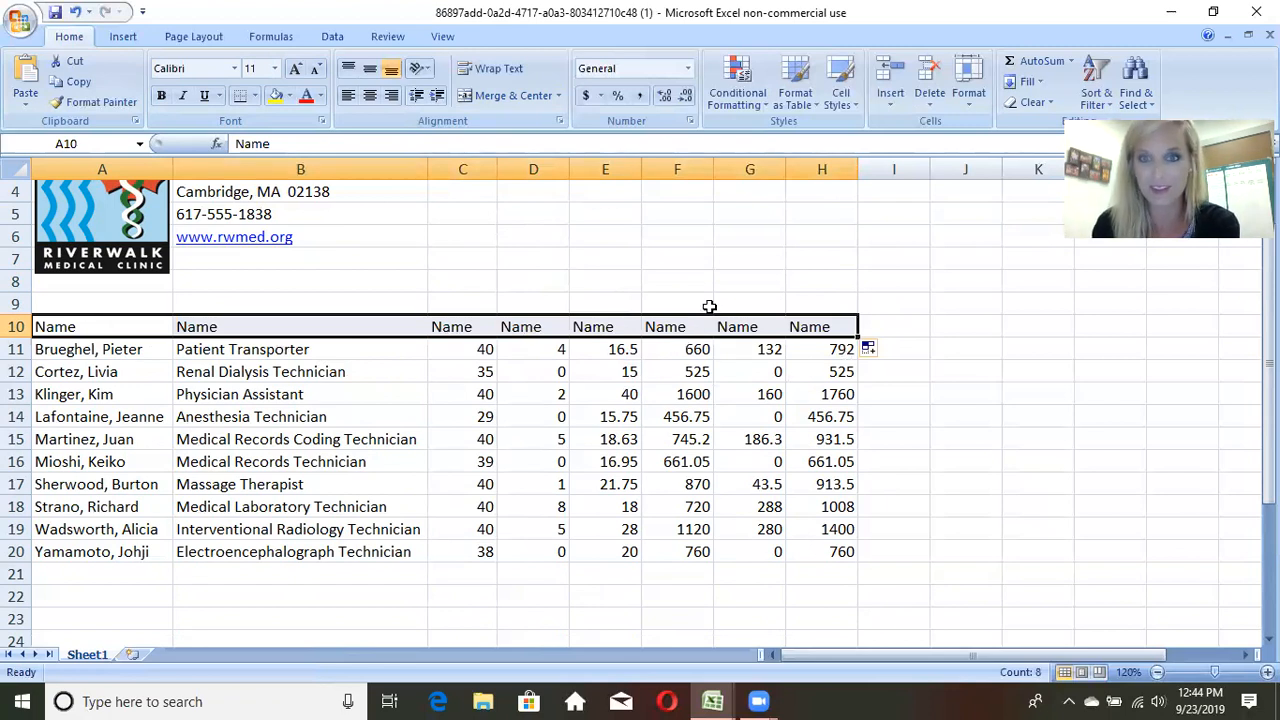
pyautogui.click(78, 12)
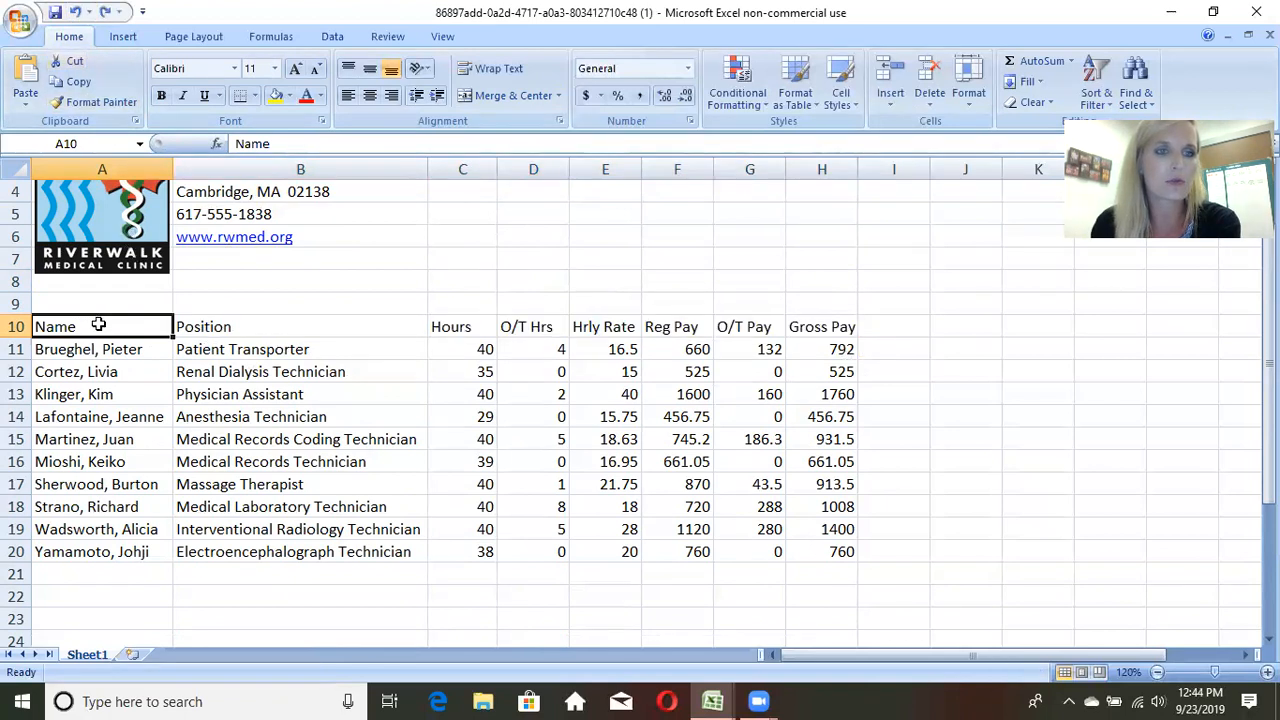
# Step: Make the column headers in A10:H10, from Name to Gross Pay, bold
pyautogui.moveTo(101, 327); pyautogui.dragTo(841, 326)
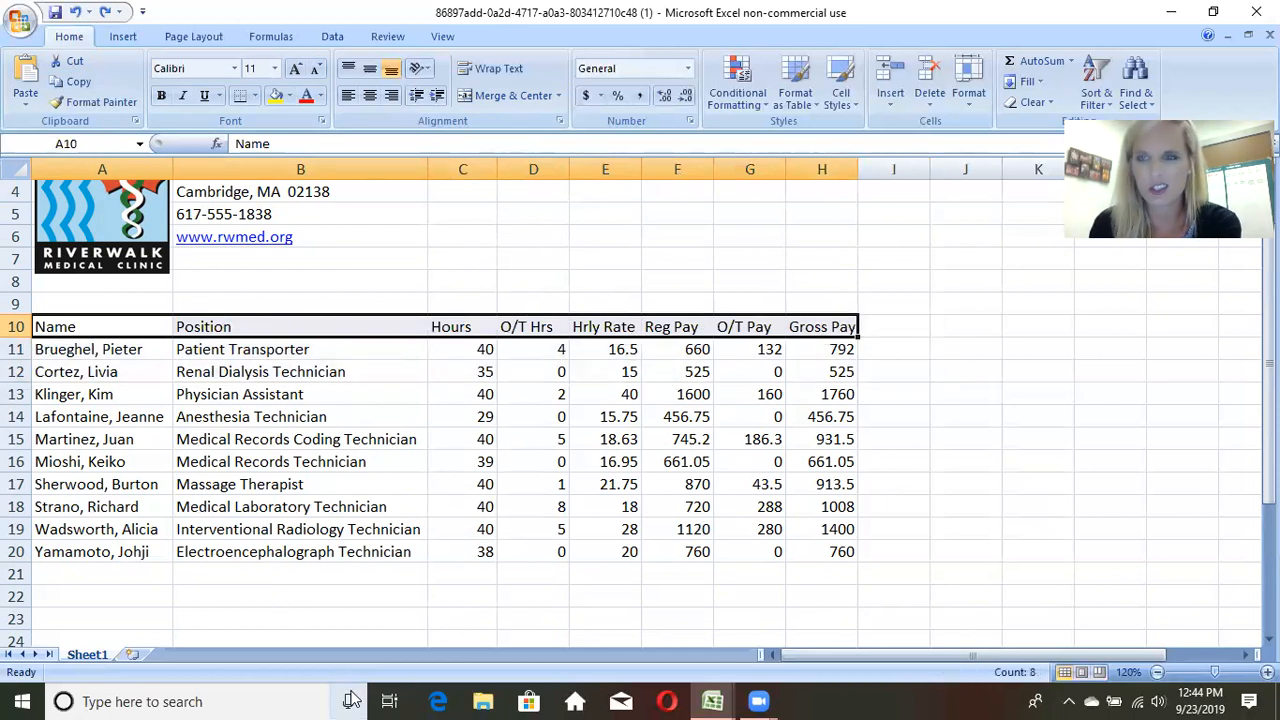
pyautogui.click(162, 96)
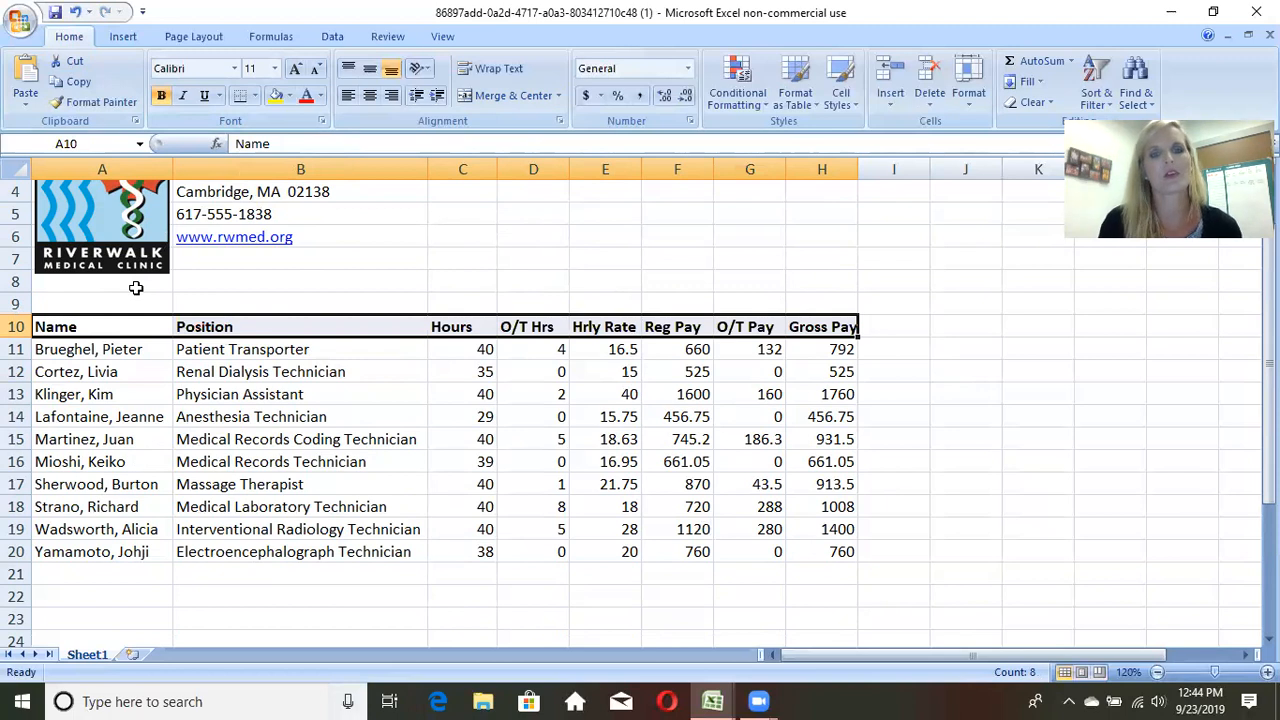
pyautogui.click(400, 441)
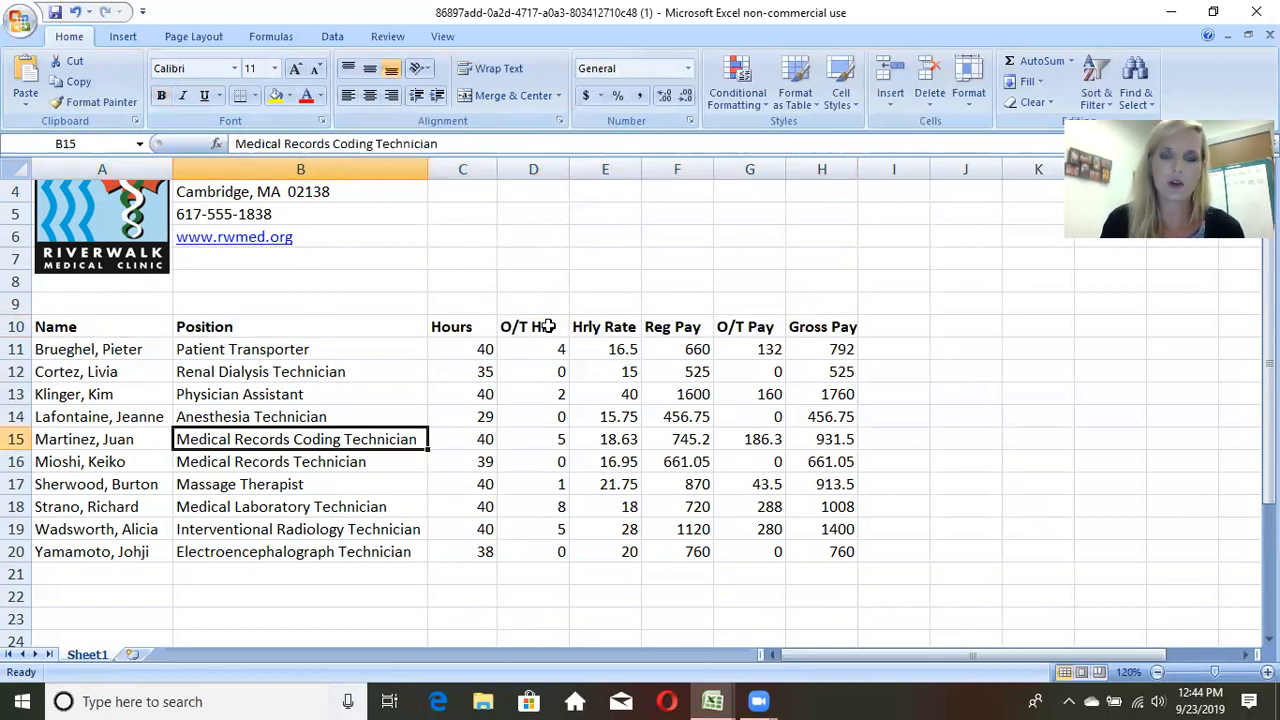
pyautogui.scroll(1, 534, 394)
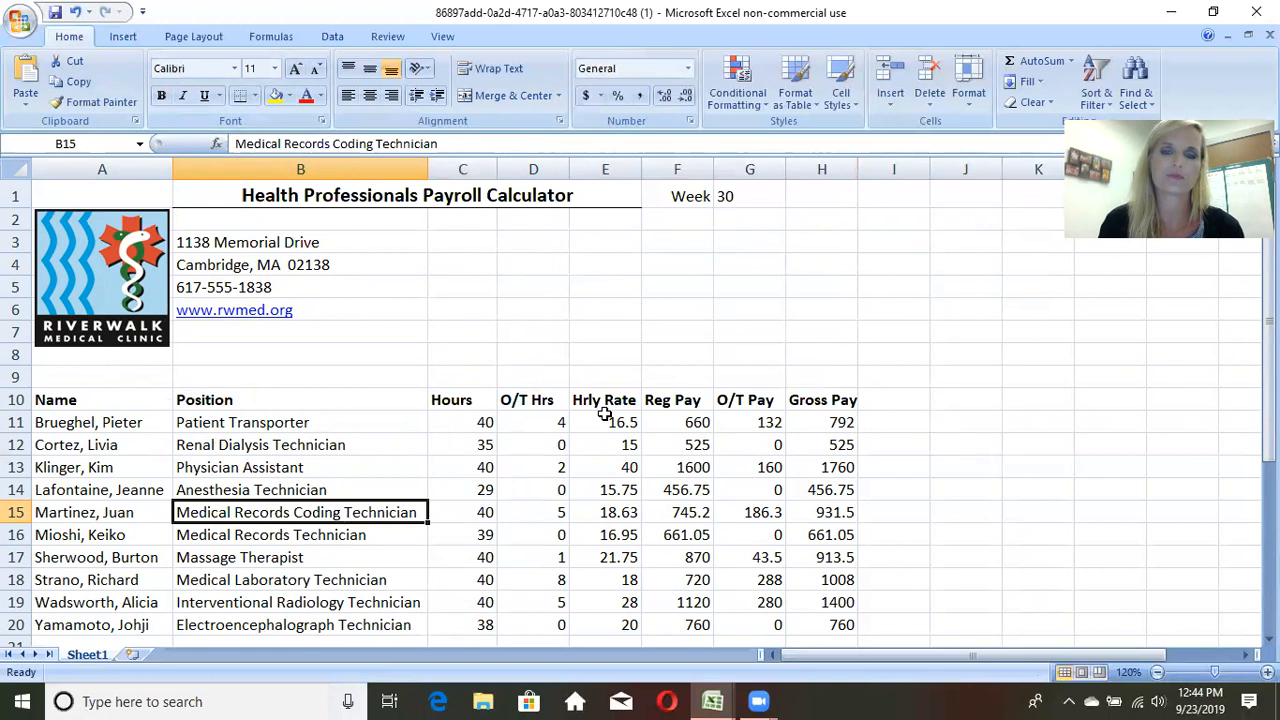
pyautogui.scroll(-1, 605, 414)
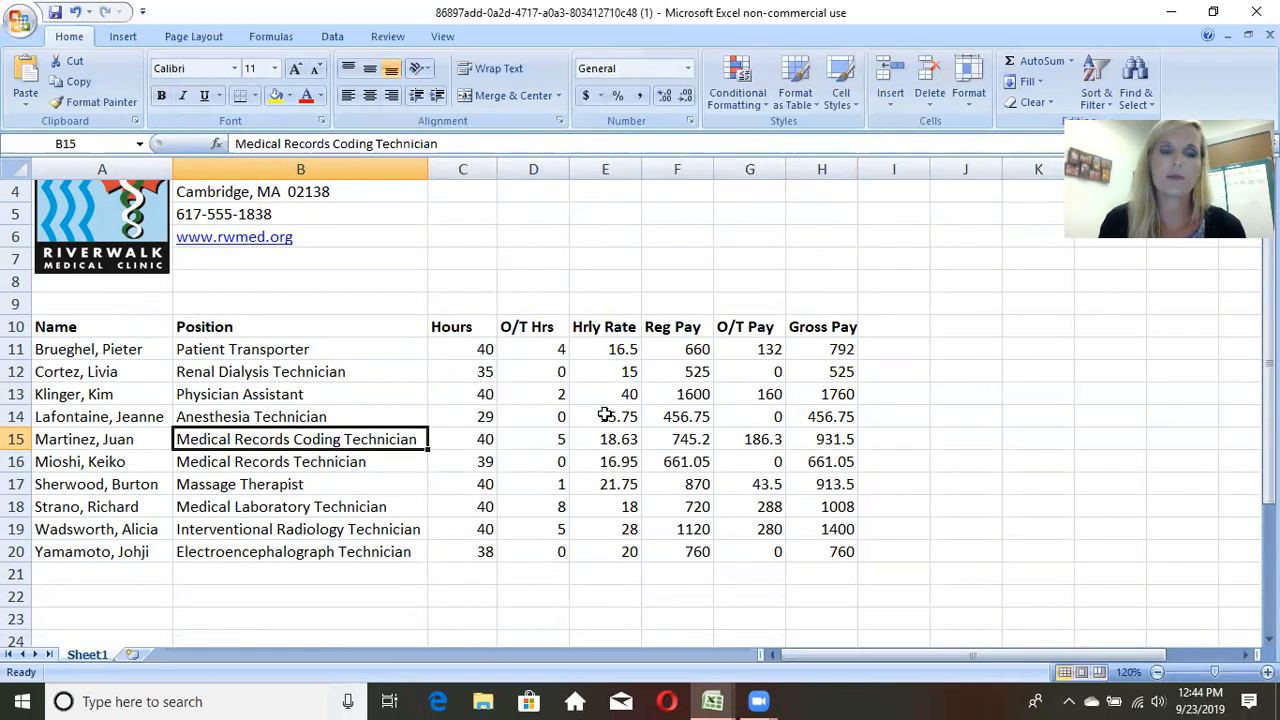
# Step: Try overwriting the Medical Records Coding Technician position in B15 with "j" and restore the original entry
pyautogui.click(383, 398)
pyautogui.click(334, 436)
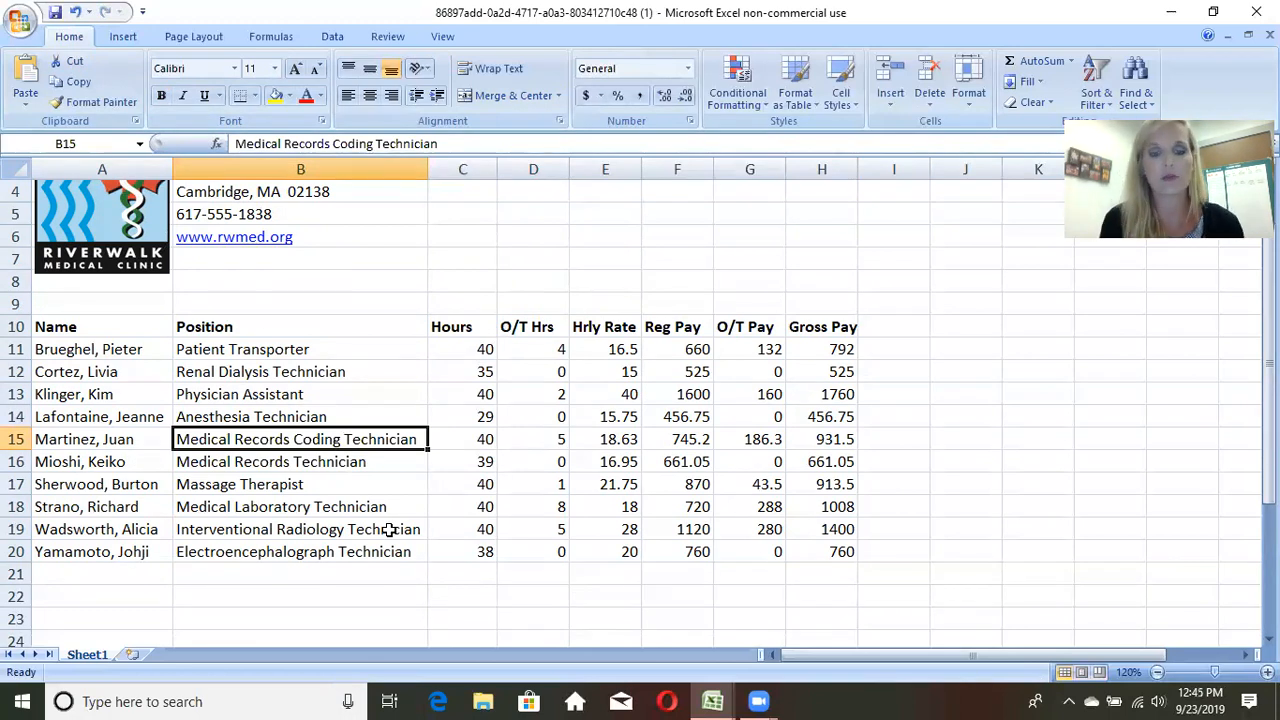
pyautogui.press('BackSpace')
pyautogui.write('j')
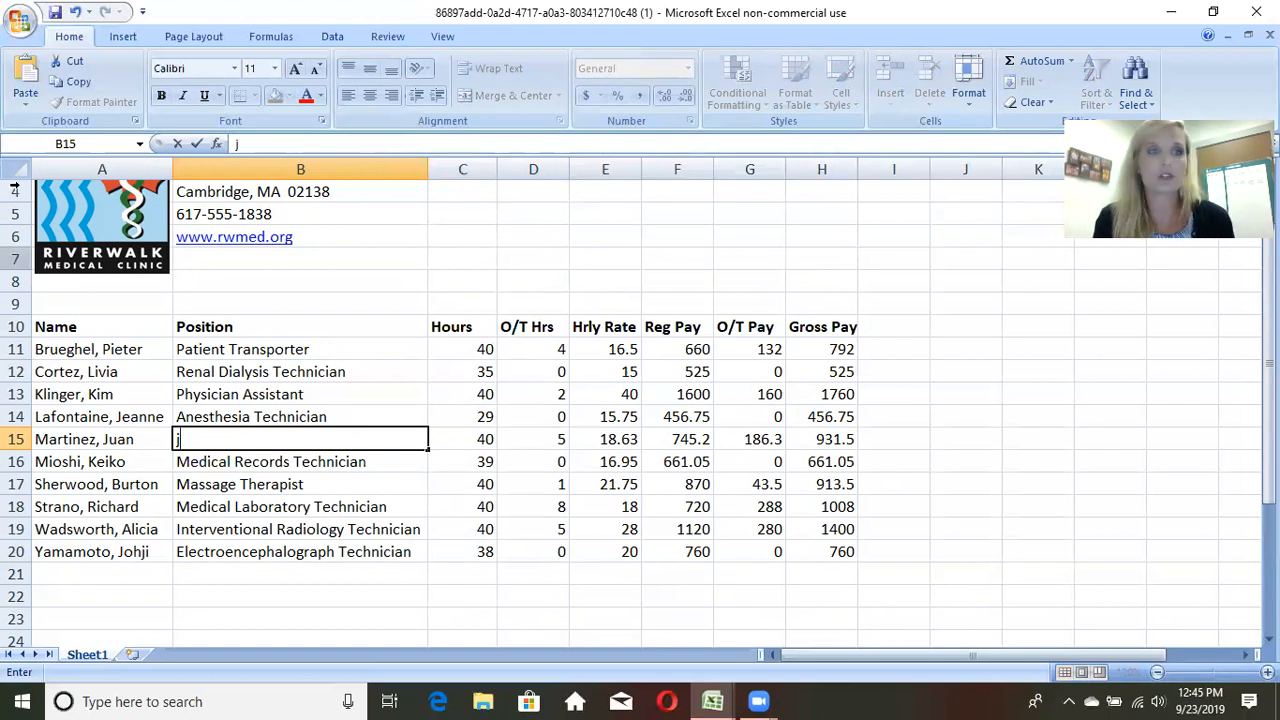
pyautogui.click(76, 12)
pyautogui.click(193, 499)
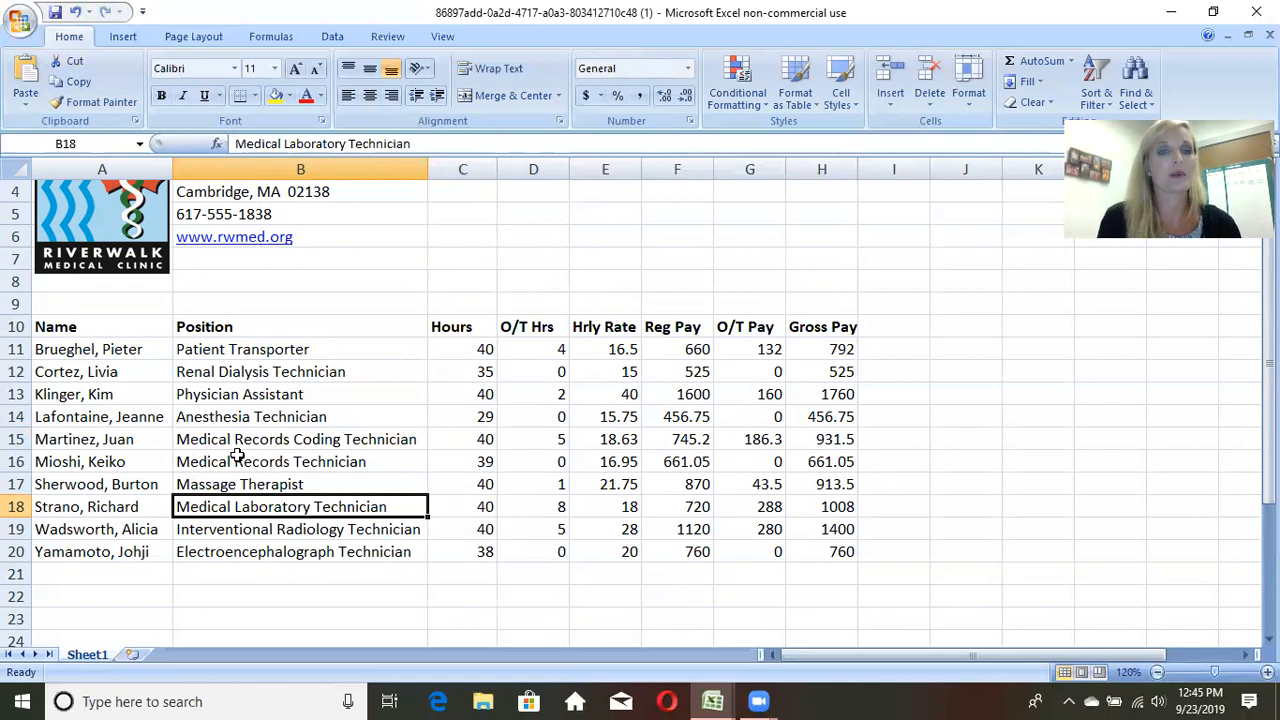
# Step: Edit the Patient Transporter's name in A11 by deleting the "i" from the first name
pyautogui.doubleClick(102, 347)
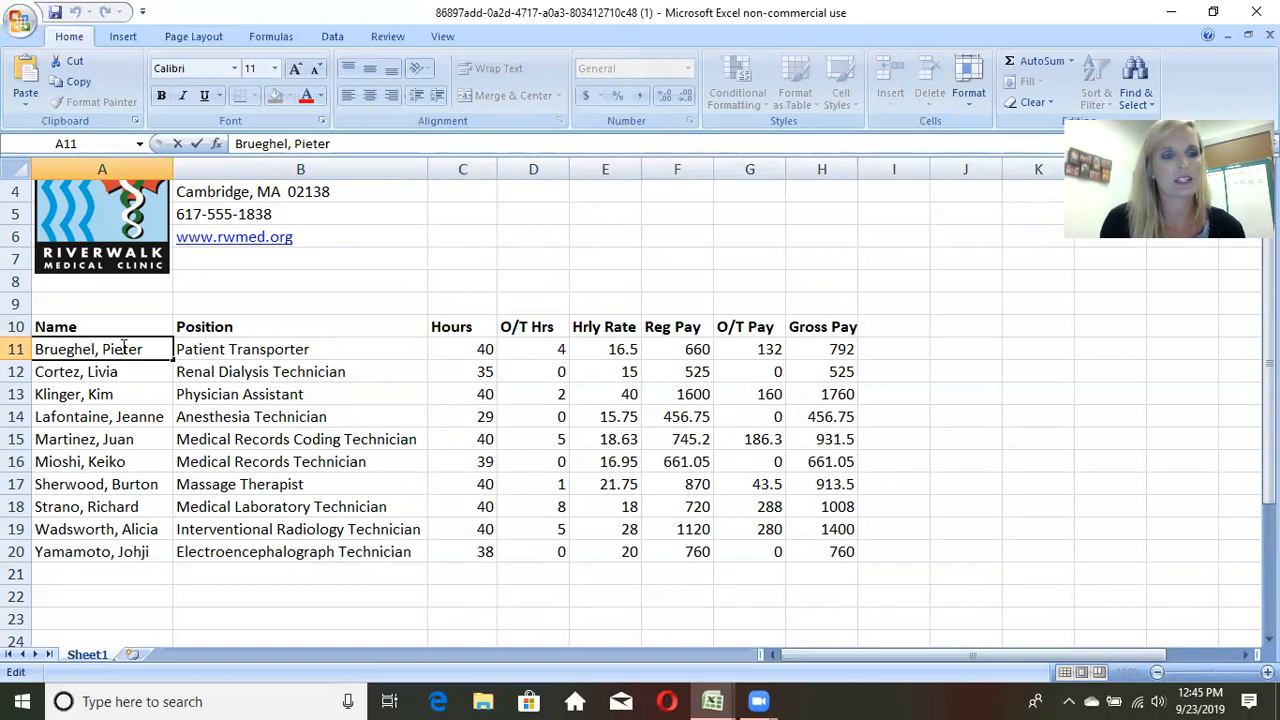
pyautogui.press('Right')
pyautogui.press('Right')
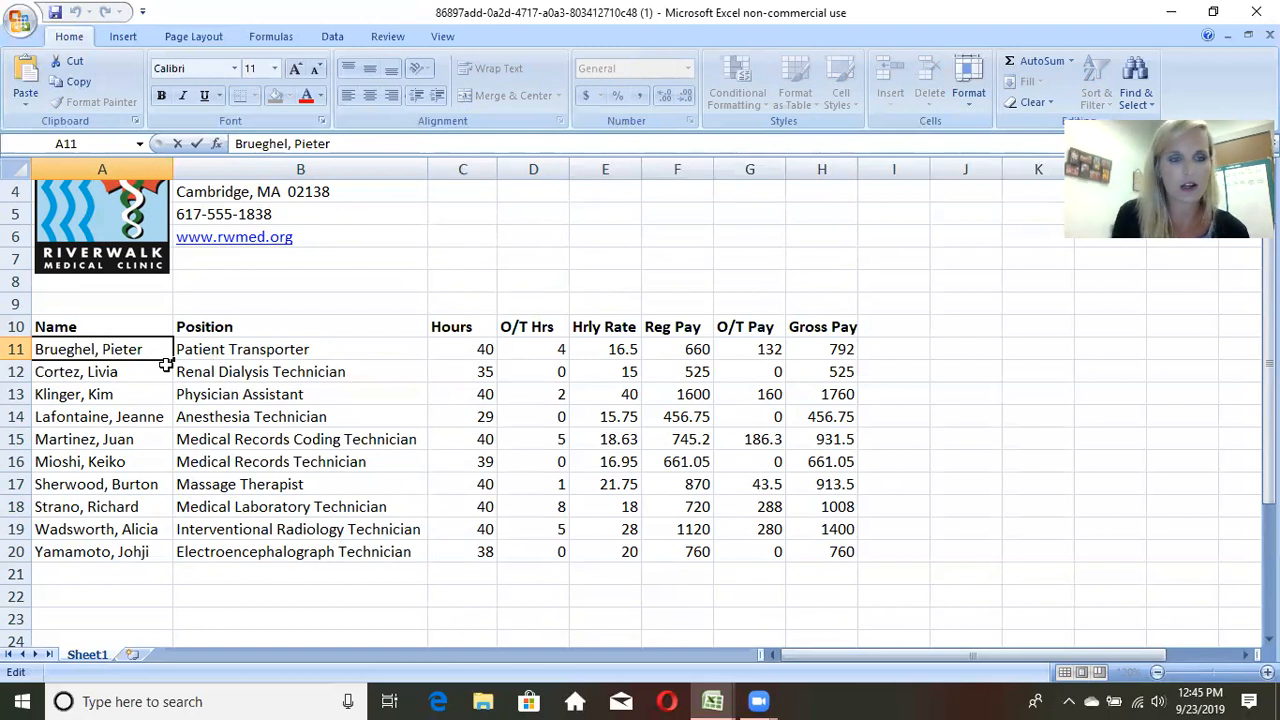
pyautogui.press('BackSpace')
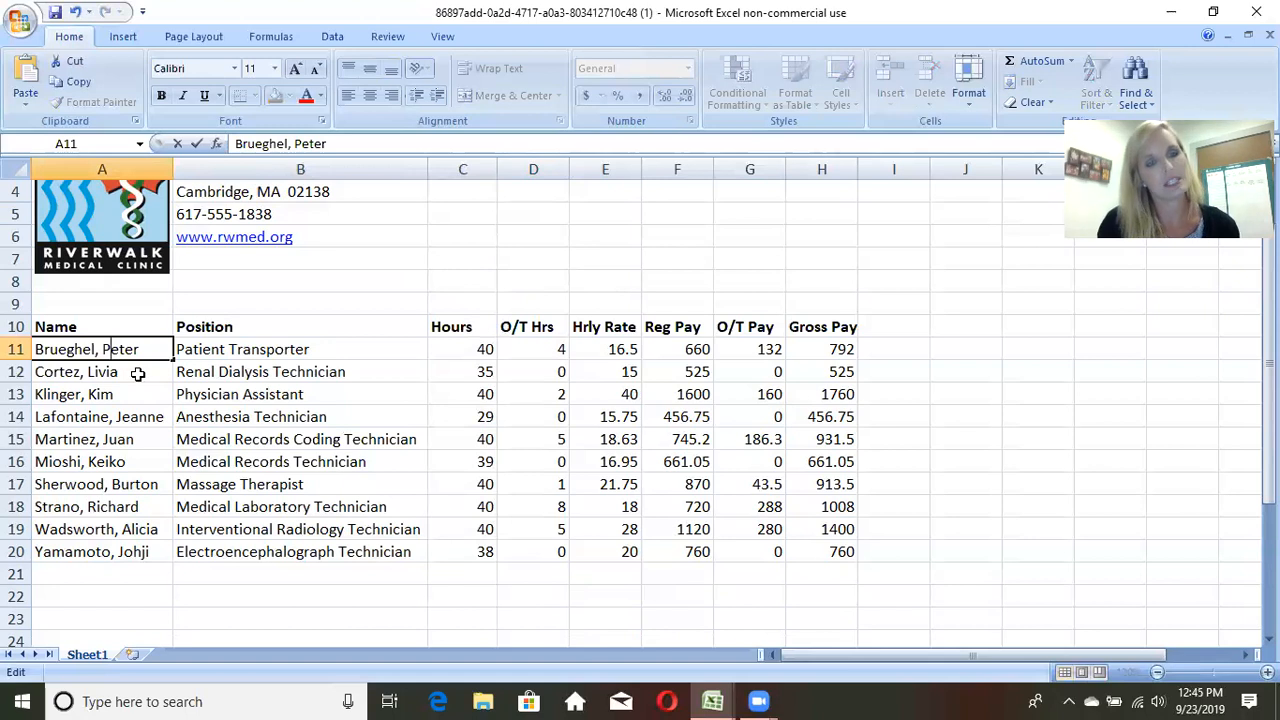
pyautogui.click(135, 372)
pyautogui.click(108, 434)
pyautogui.click(218, 377)
pyautogui.click(120, 354)
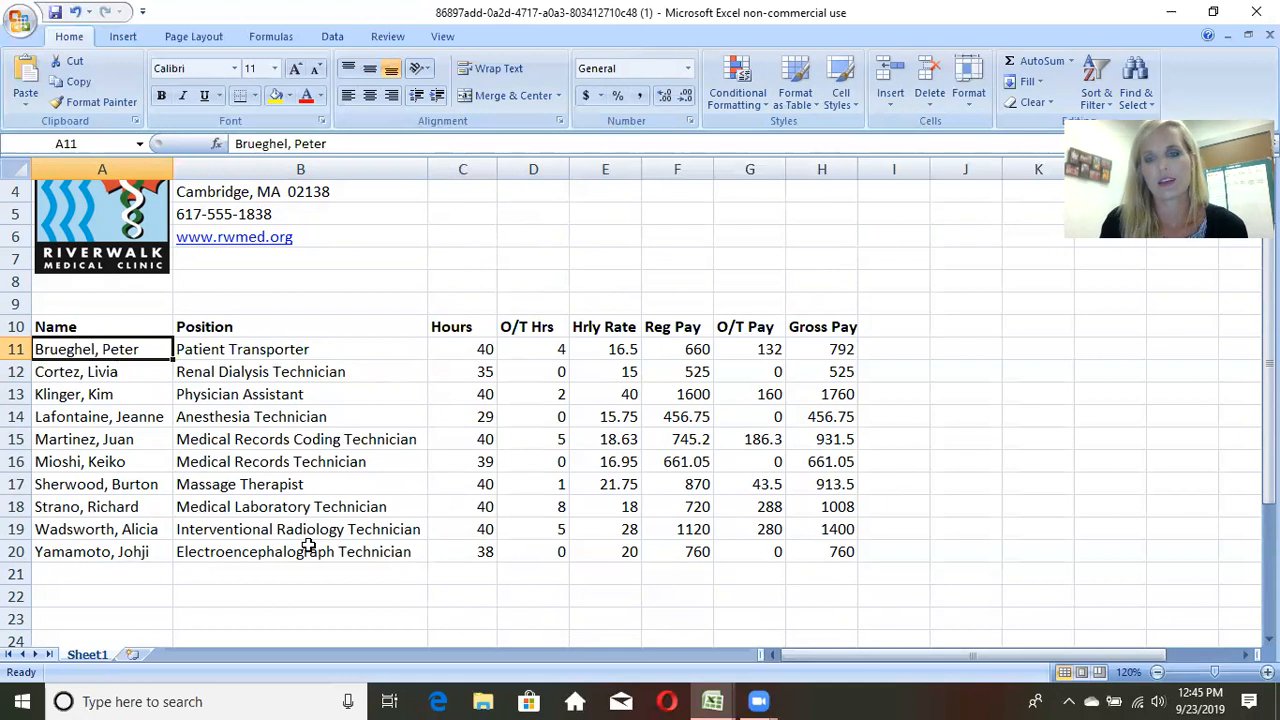
# Step: Format the Reg Pay values in F11:F20 with the Accounting number format using dollar signs
pyautogui.scroll(1, 308, 546)
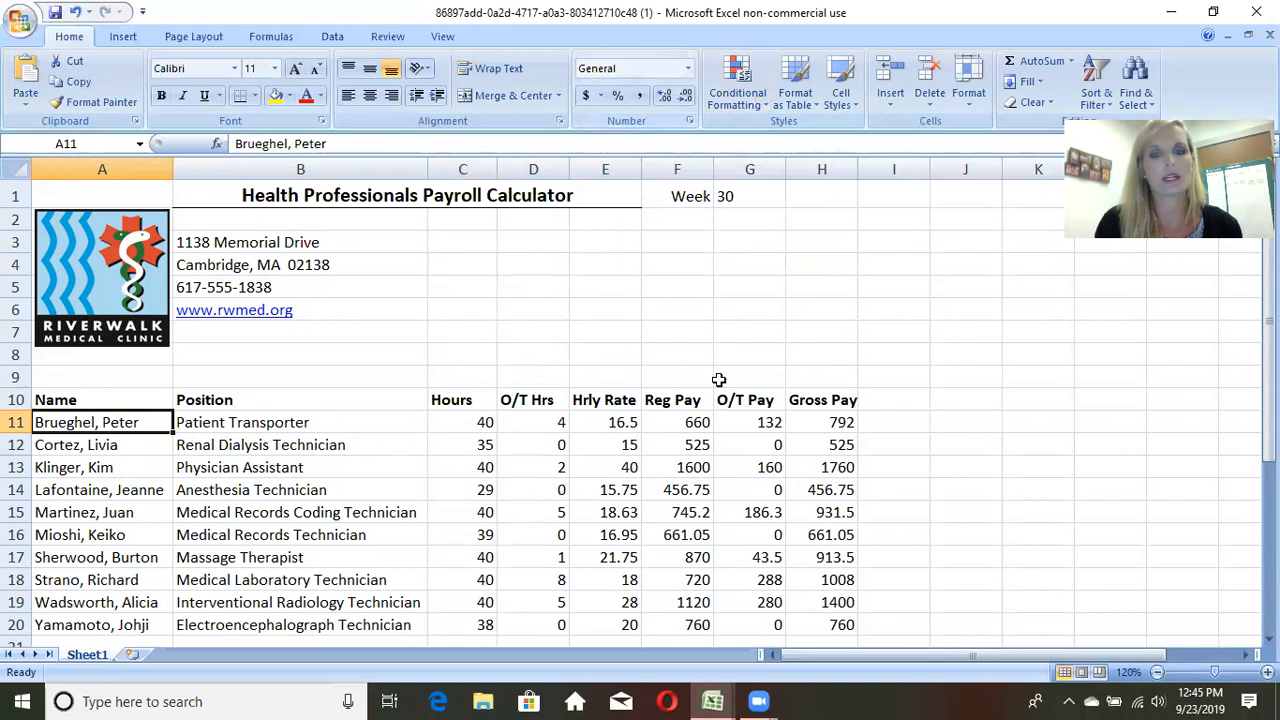
pyautogui.scroll(-2, 716, 380)
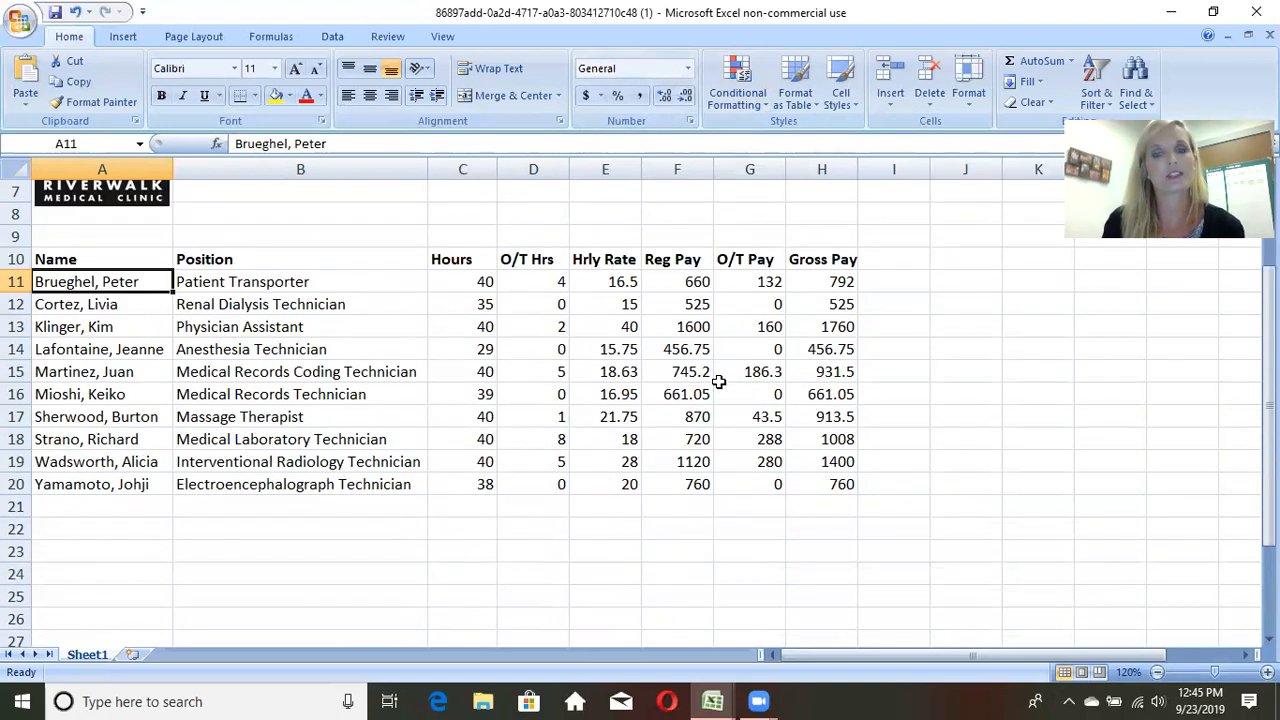
pyautogui.click(679, 282)
pyautogui.moveTo(679, 282); pyautogui.dragTo(684, 484)
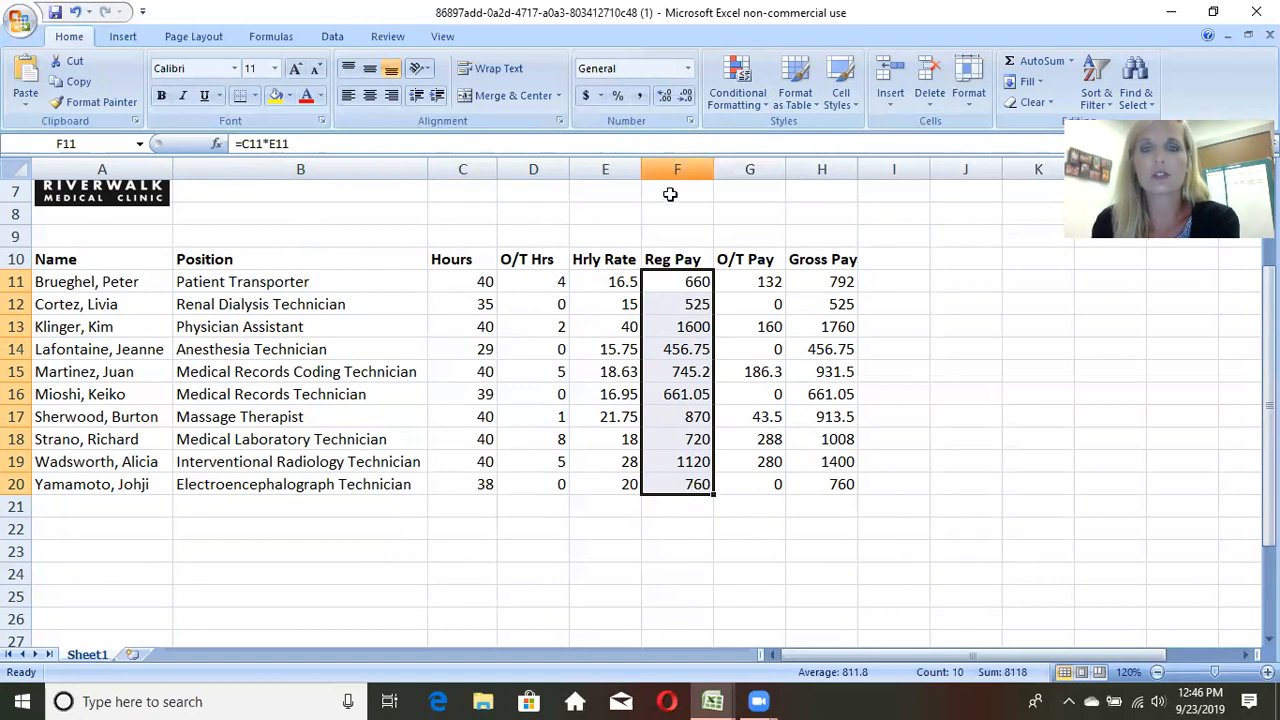
pyautogui.click(587, 96)
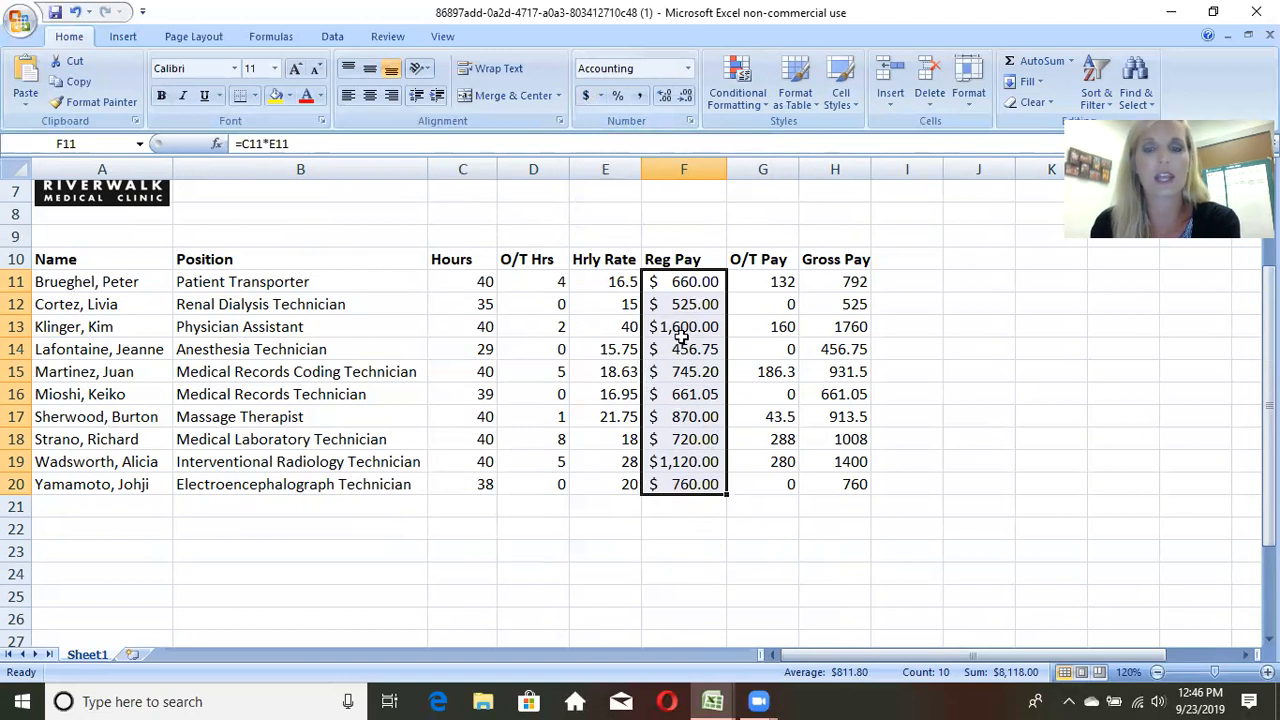
pyautogui.click(740, 574)
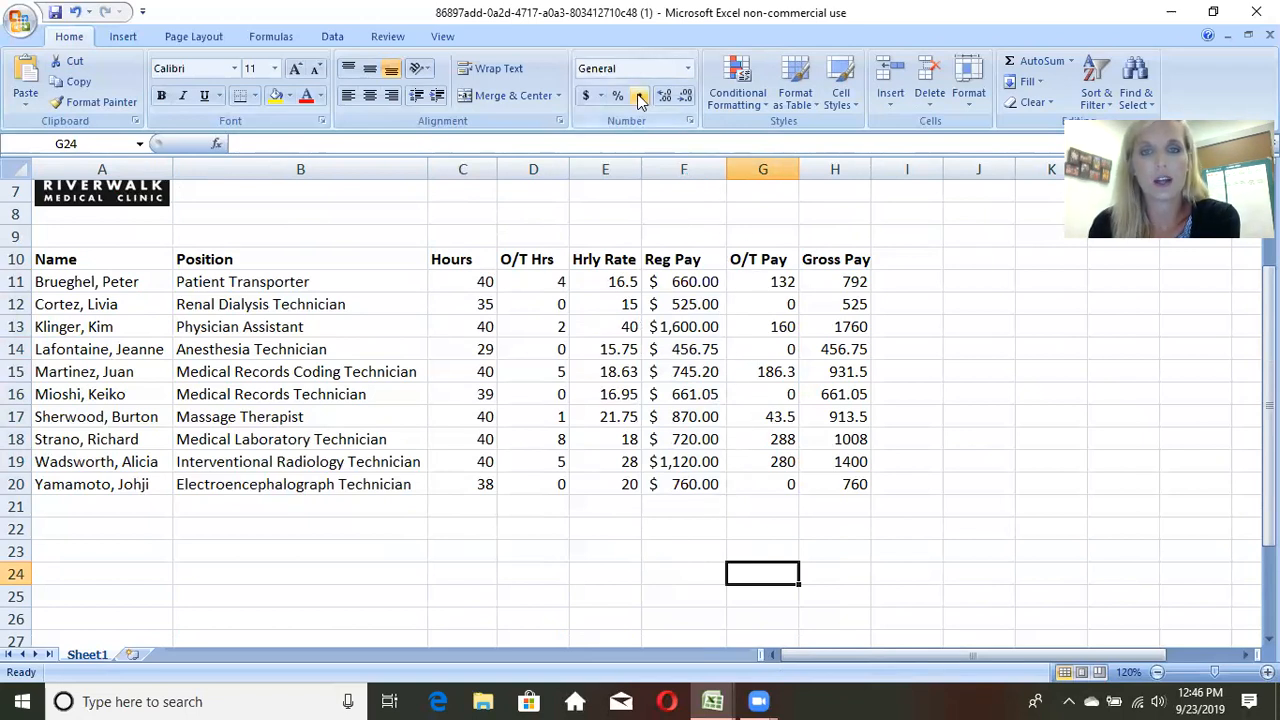
# Step: Apply the Comma Style to the O/T Pay and Gross Pay values in G11:H20
pyautogui.moveTo(756, 284); pyautogui.dragTo(833, 478)
pyautogui.click(809, 352)
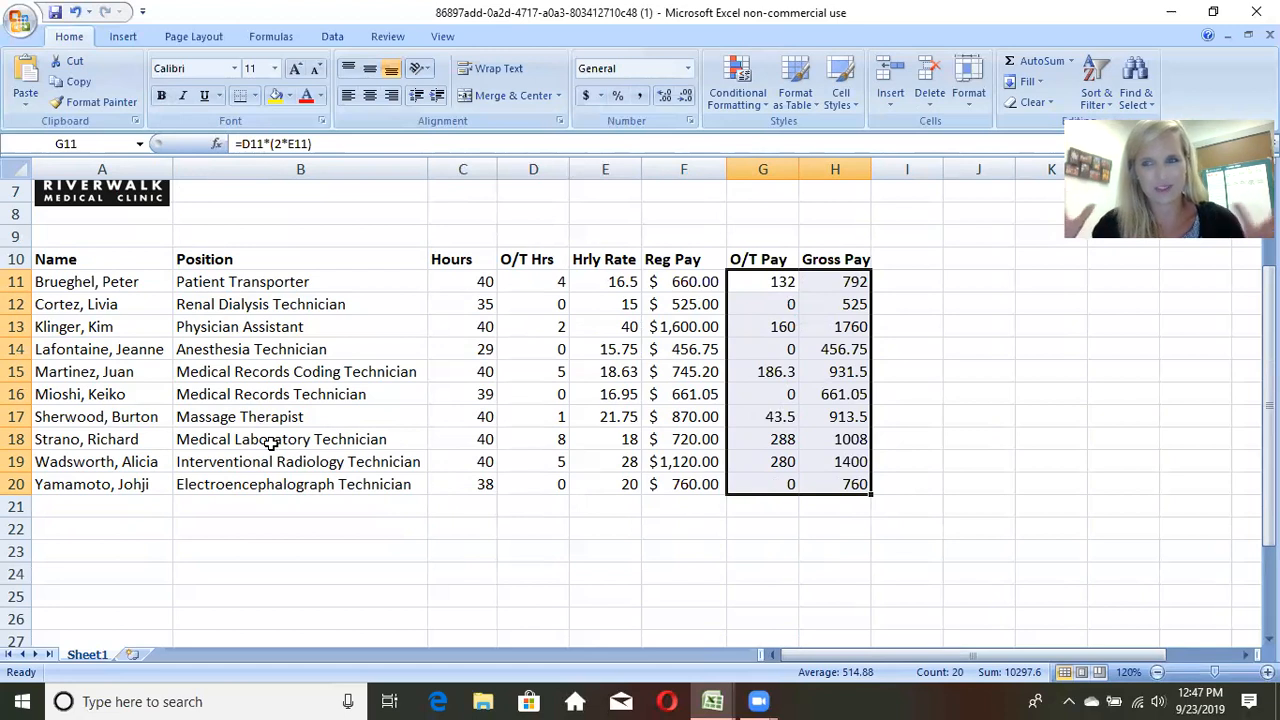
pyautogui.click(643, 94)
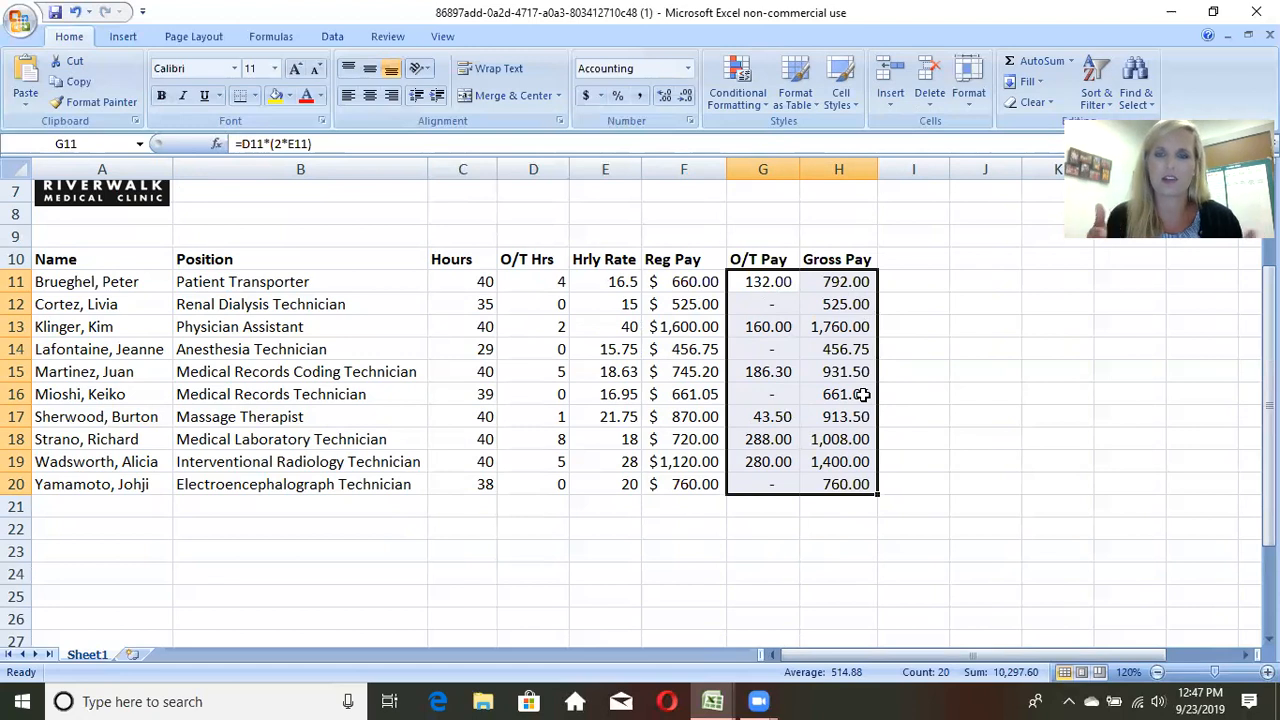
pyautogui.click(949, 434)
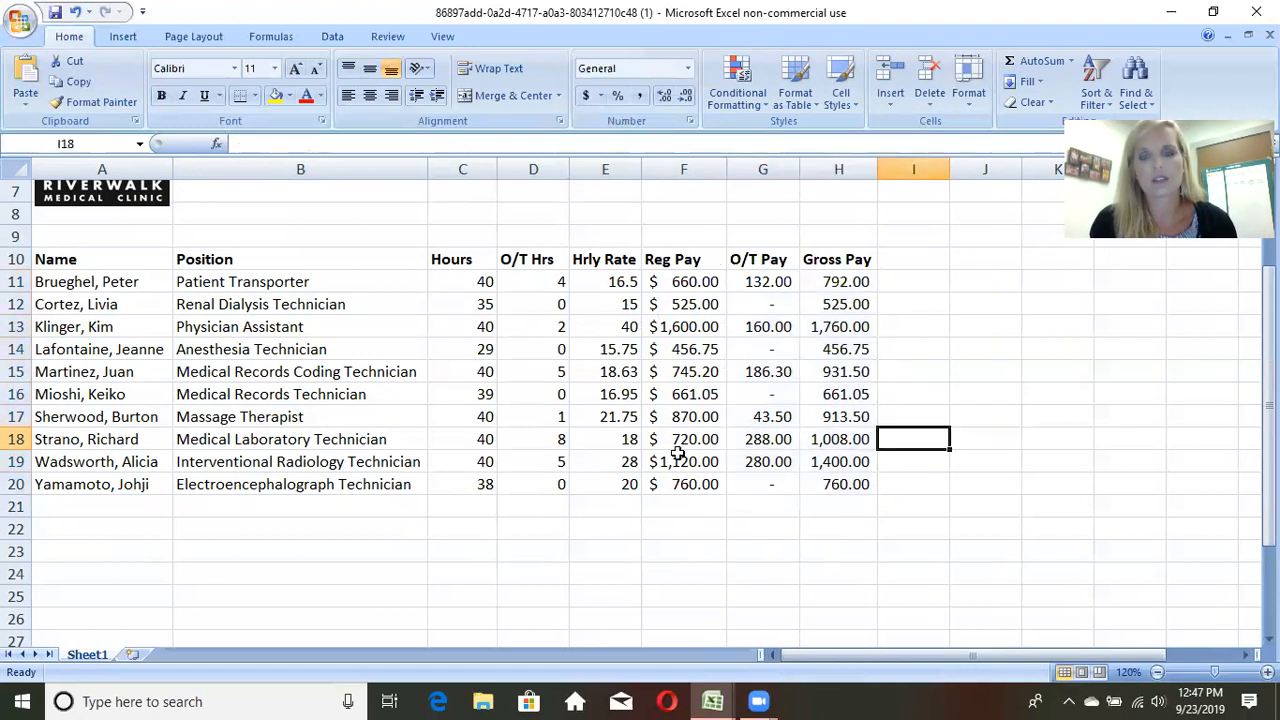
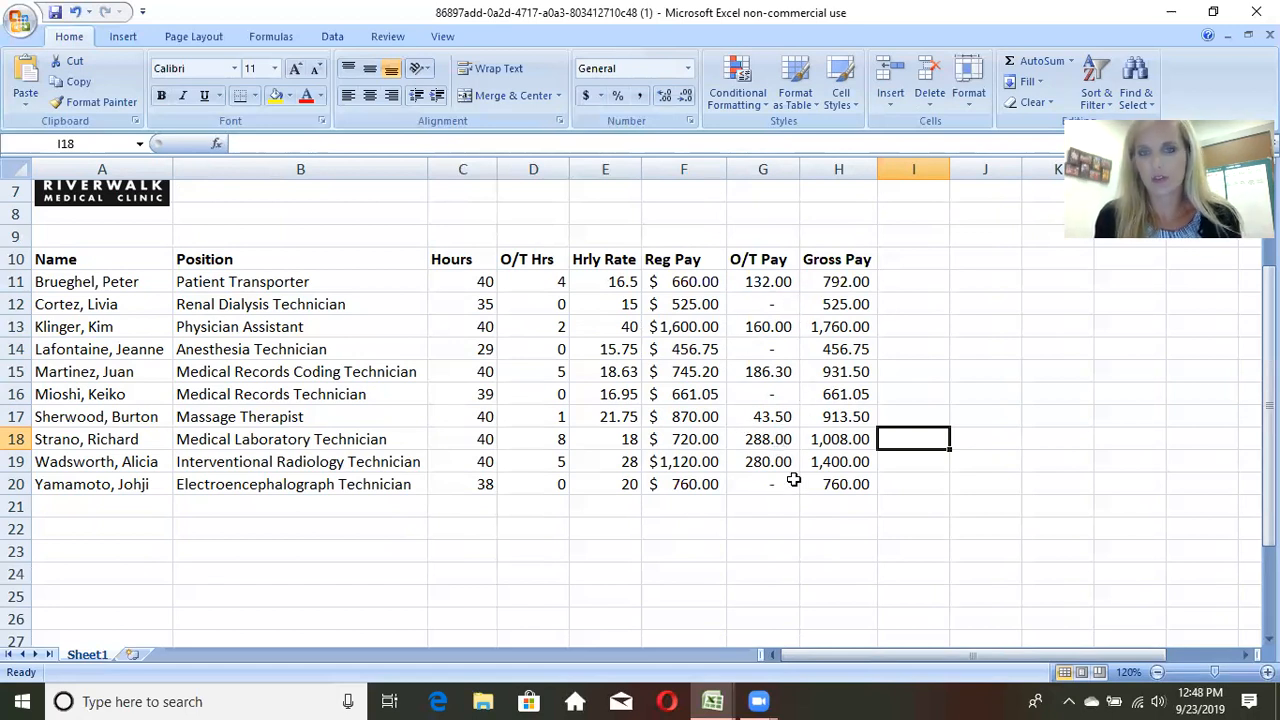
# Step: Try 2 overtime hours for the Medical Records Technician in D16, then restore the value to 0
pyautogui.scroll(1, 934, 430)
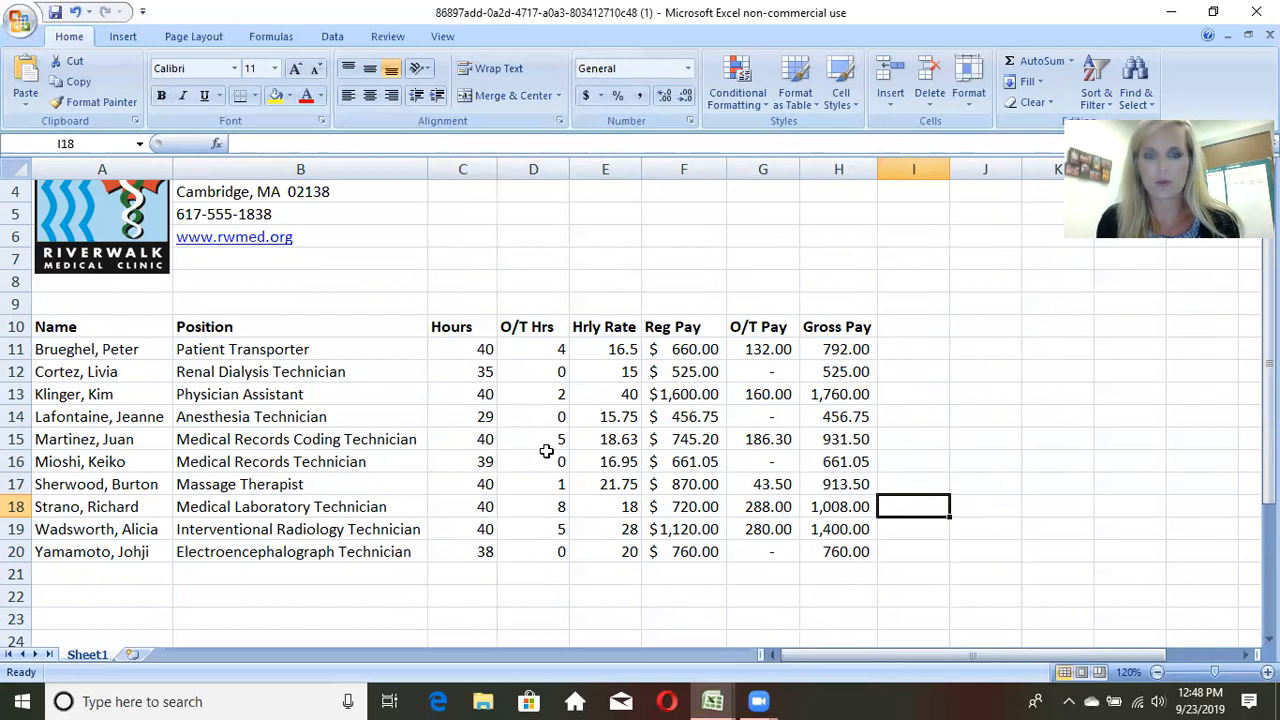
pyautogui.click(545, 461)
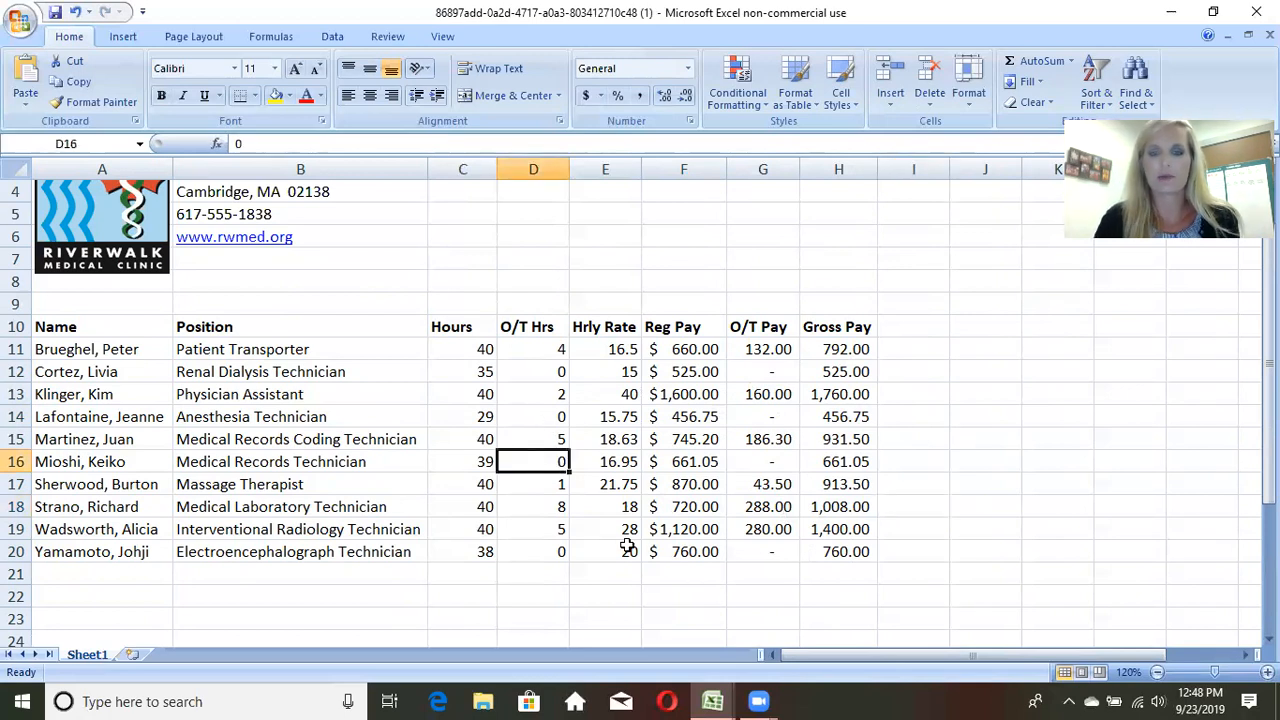
pyautogui.write('2')
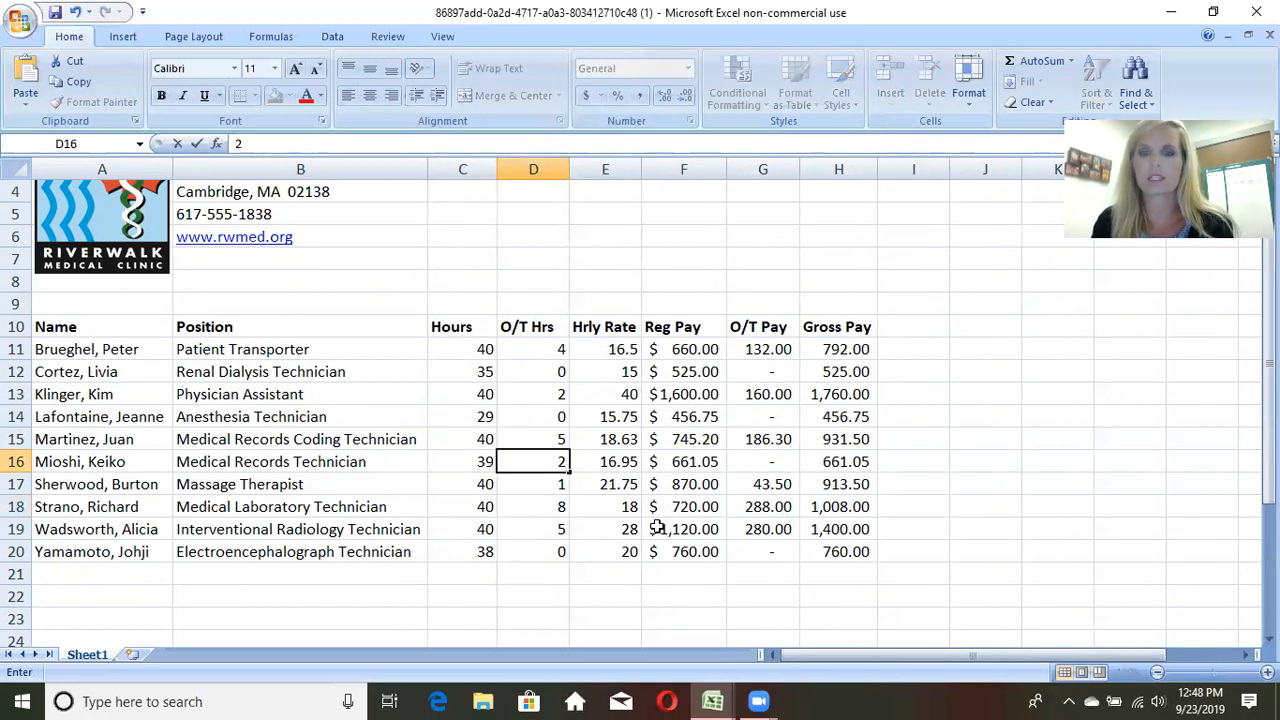
pyautogui.press('Return')
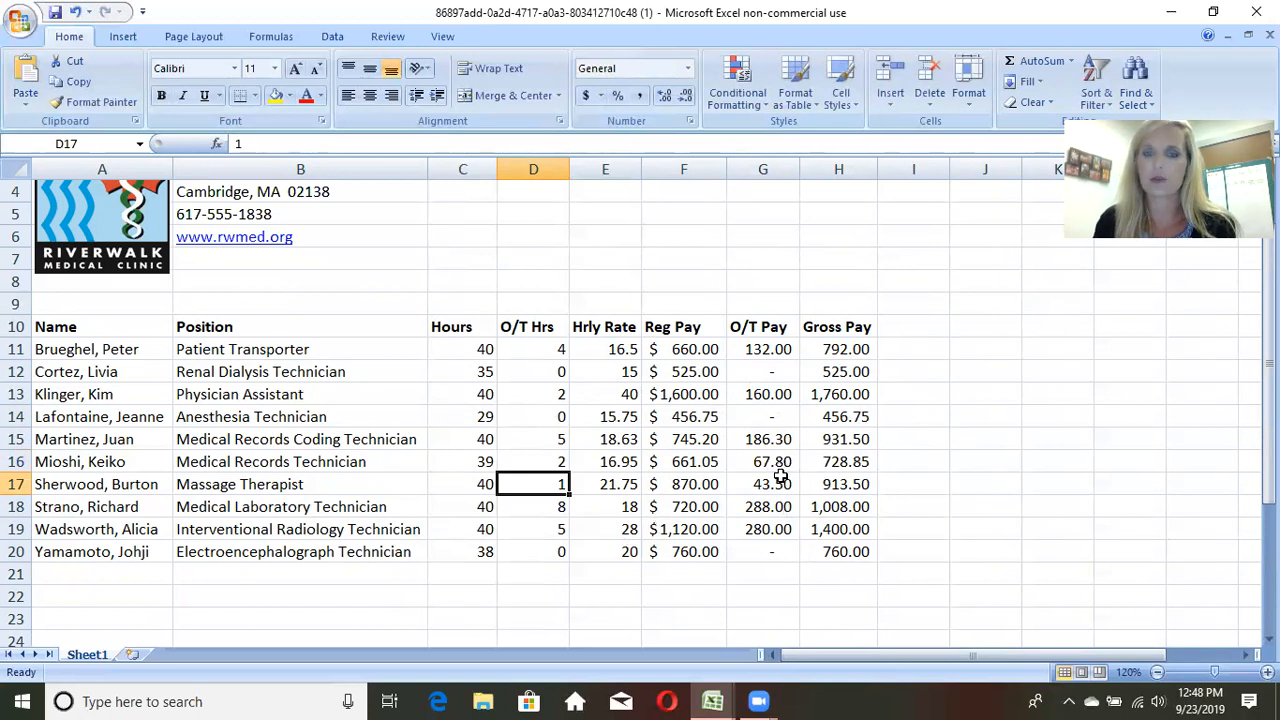
pyautogui.click(555, 456)
pyautogui.write('0')
pyautogui.press('Return')
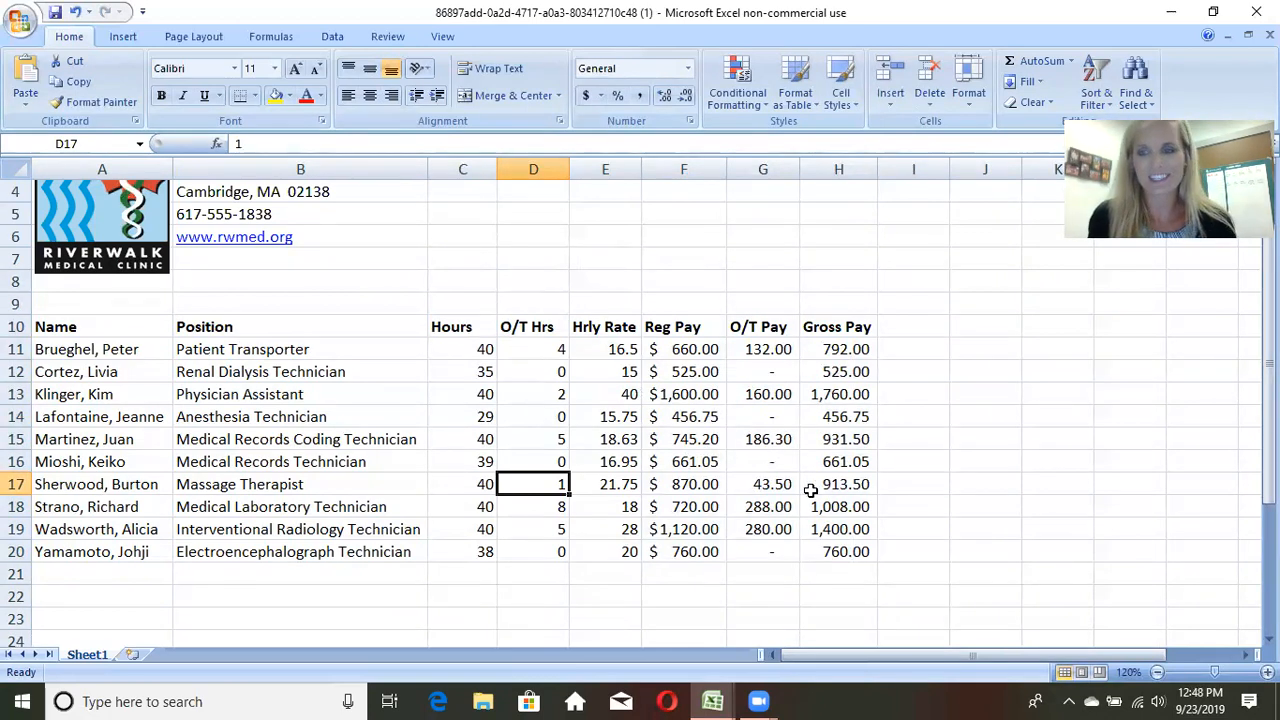
# Step: Delete the entire Medical Records Technician row, row 16, from the payroll table
pyautogui.scroll(1, 808, 490)
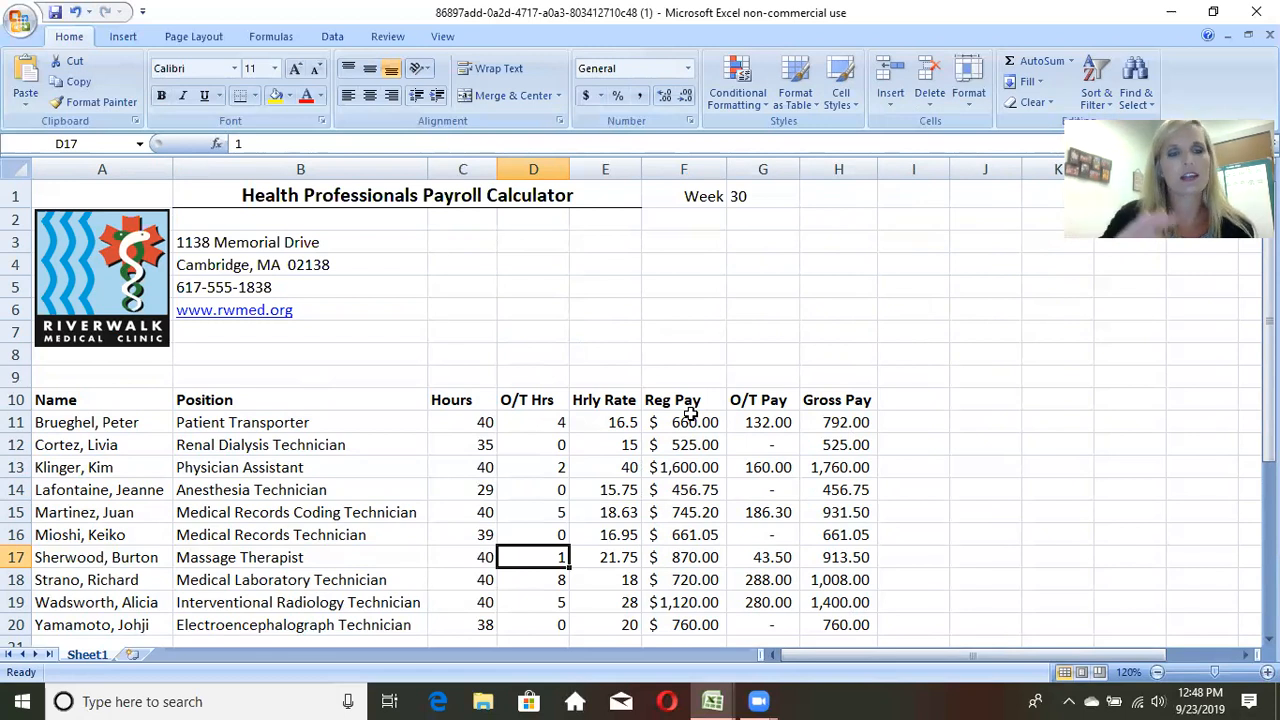
pyautogui.scroll(-1, 655, 395)
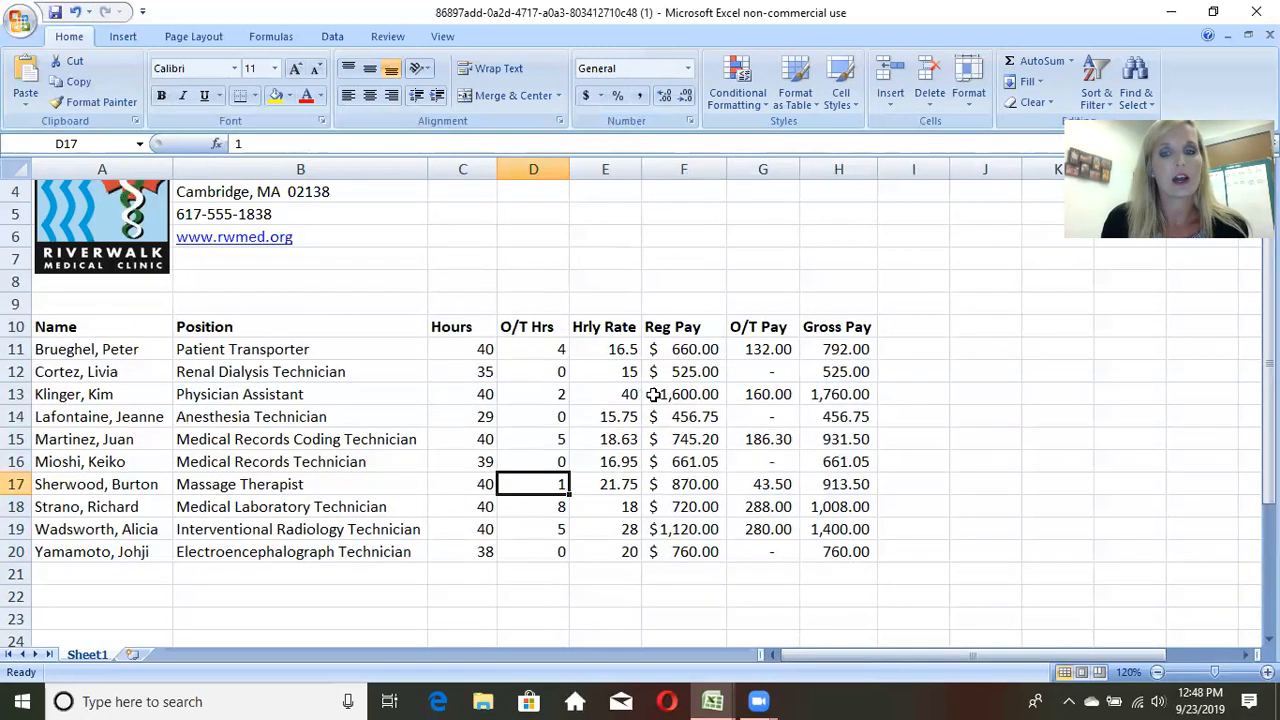
pyautogui.scroll(-1, 653, 395)
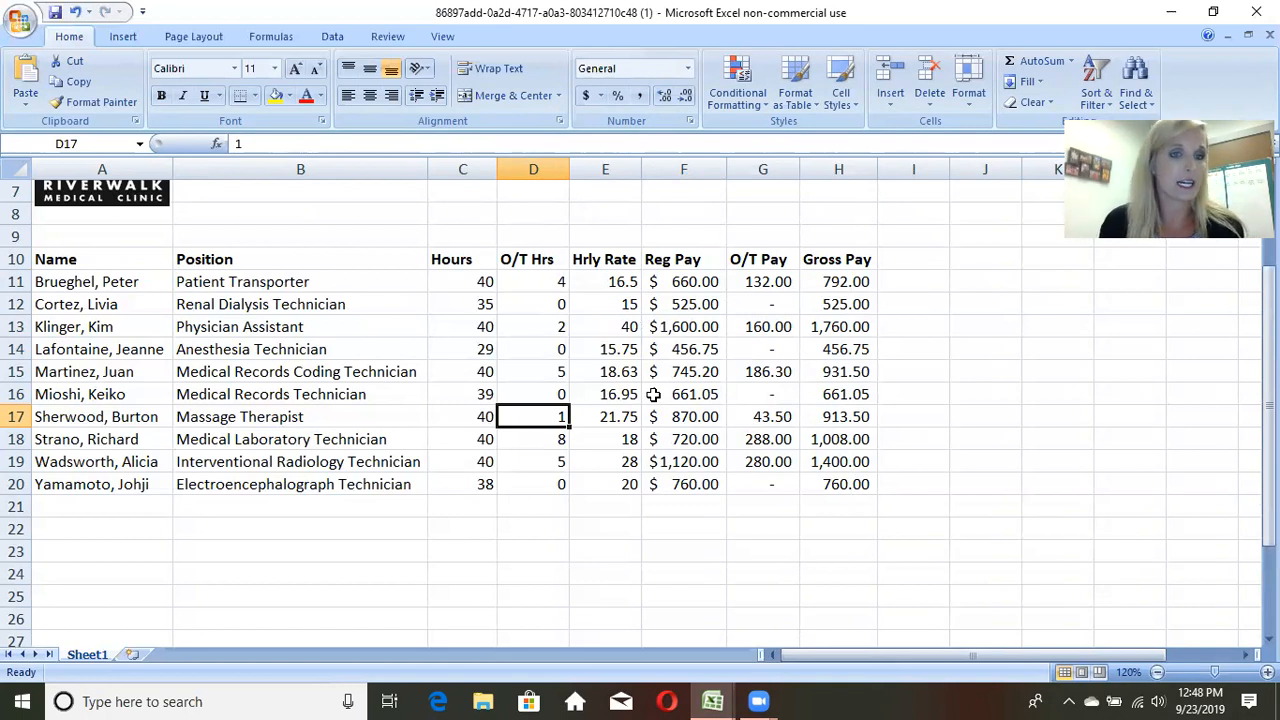
pyautogui.scroll(1, 653, 395)
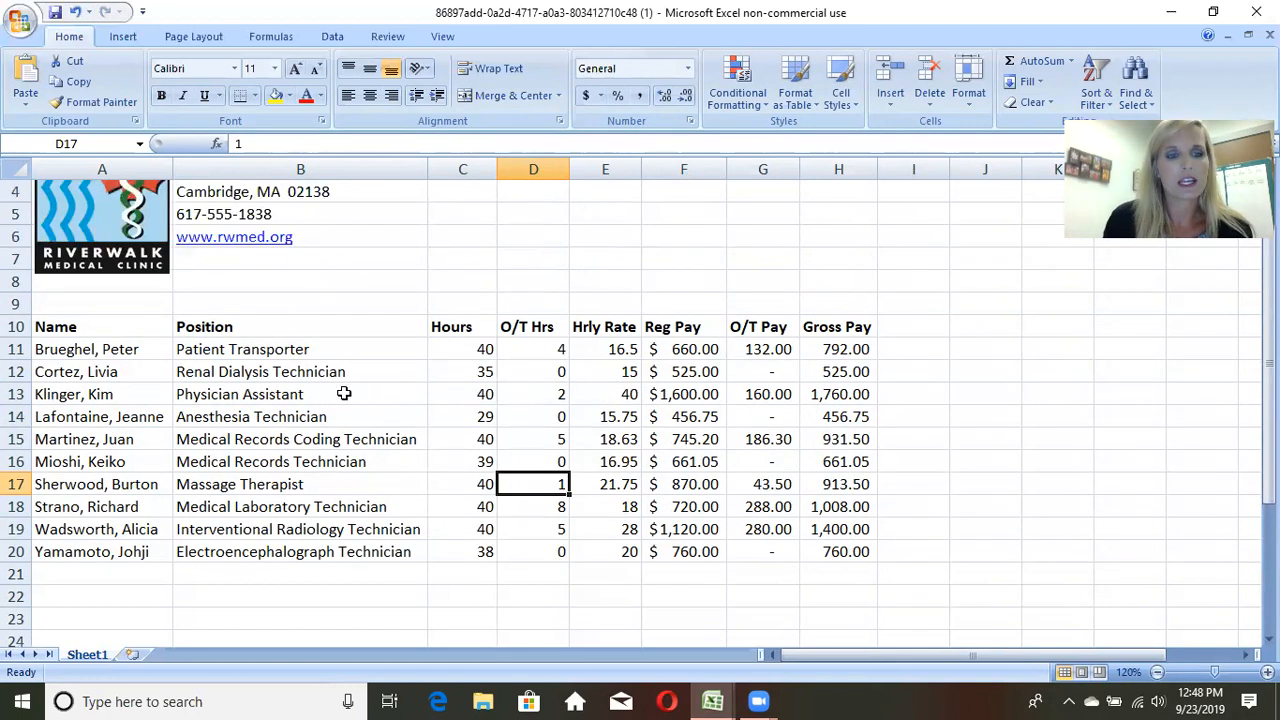
pyautogui.click(16, 462)
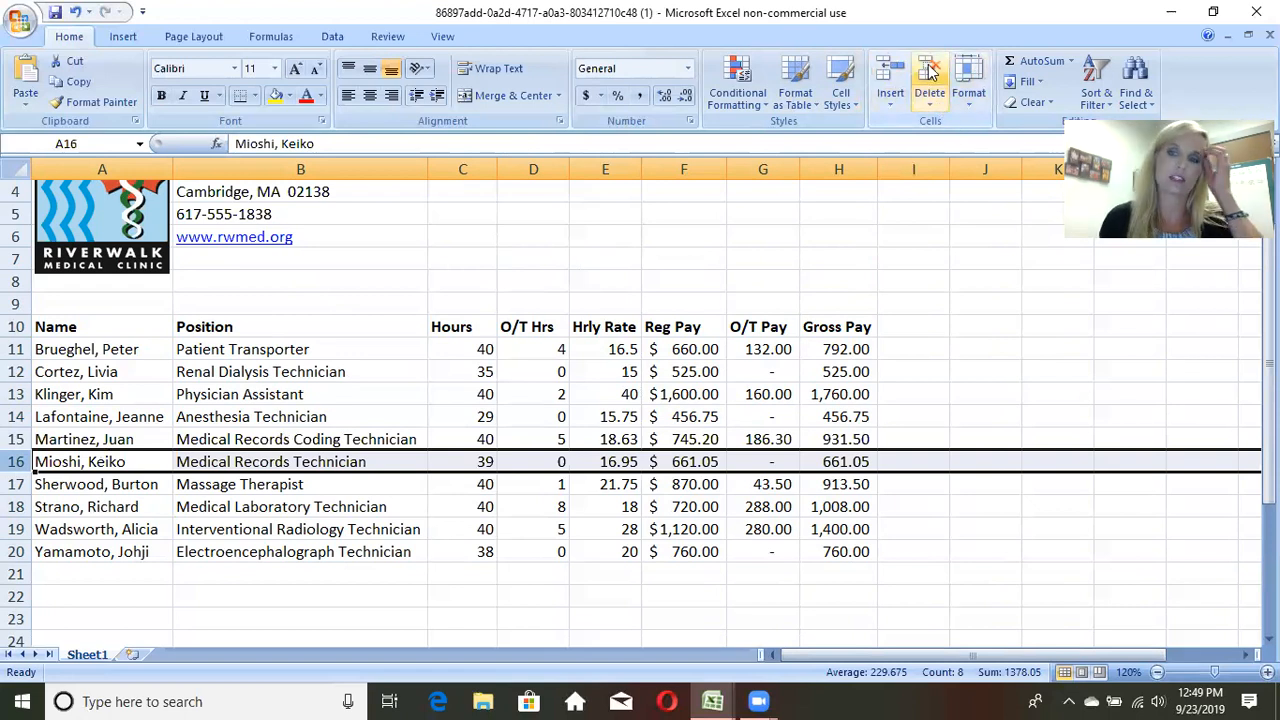
pyautogui.click(930, 102)
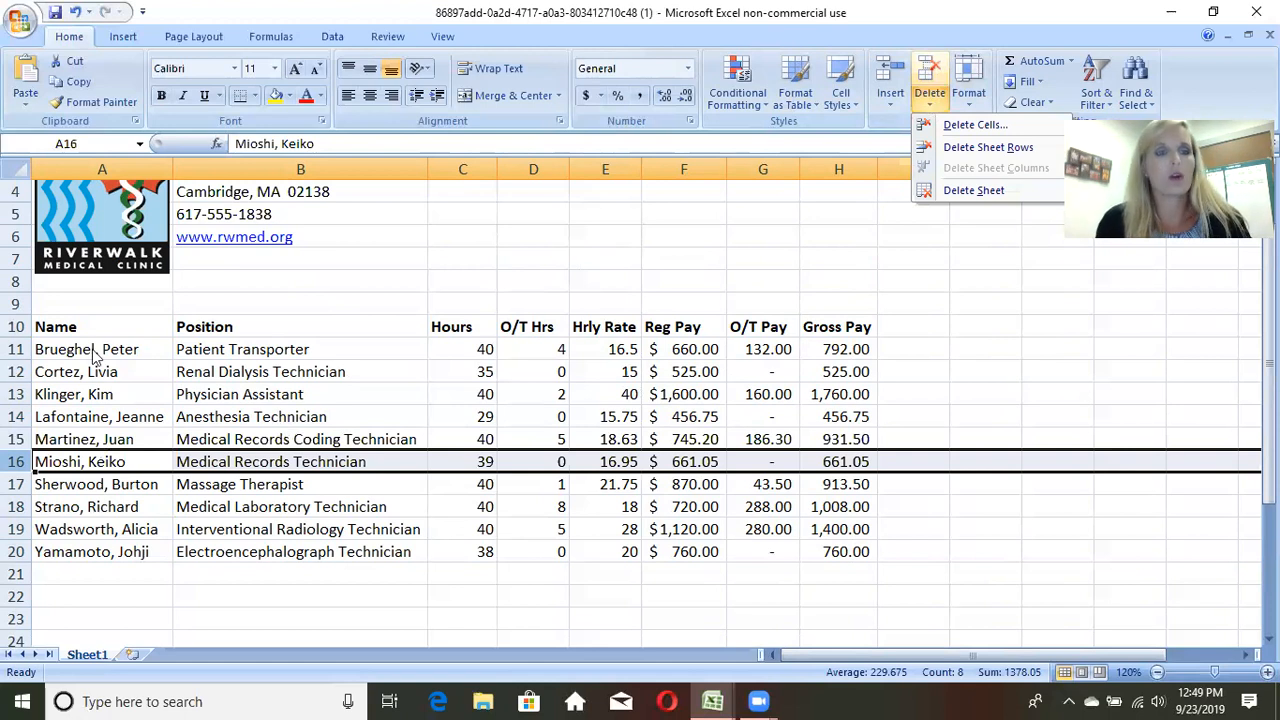
pyautogui.click(16, 461)
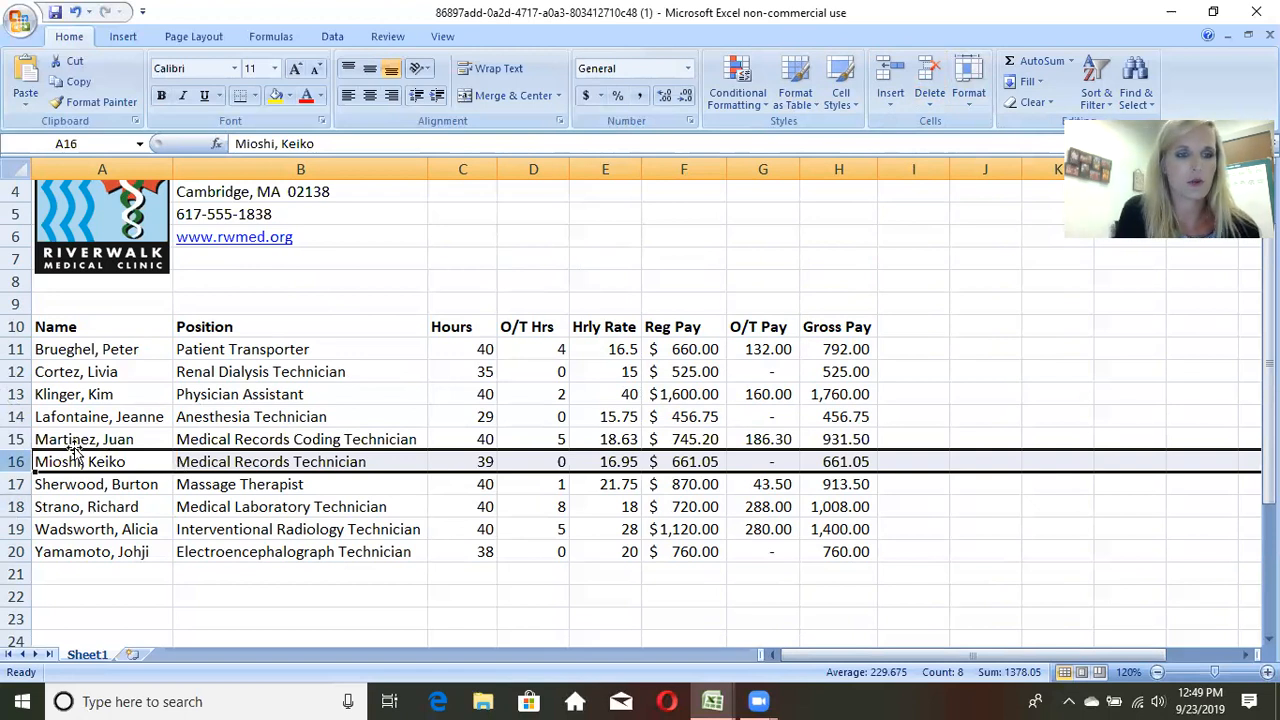
pyautogui.rightClick(16, 461)
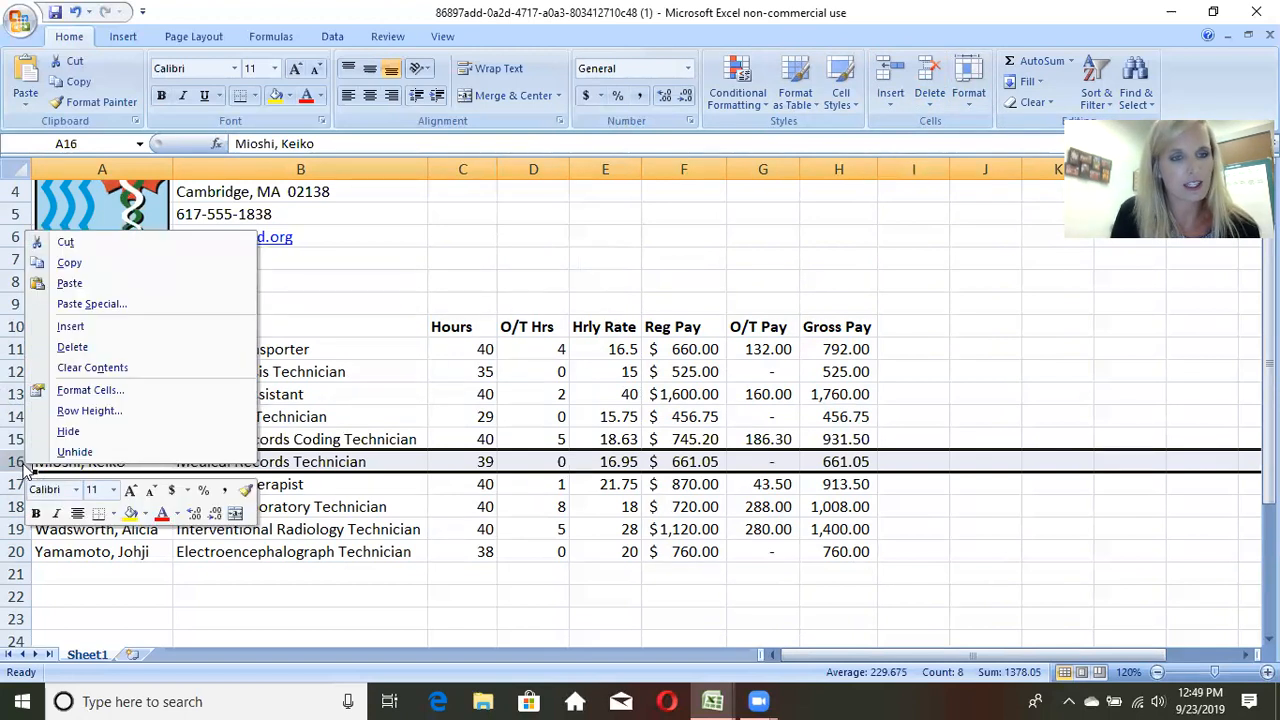
pyautogui.click(71, 346)
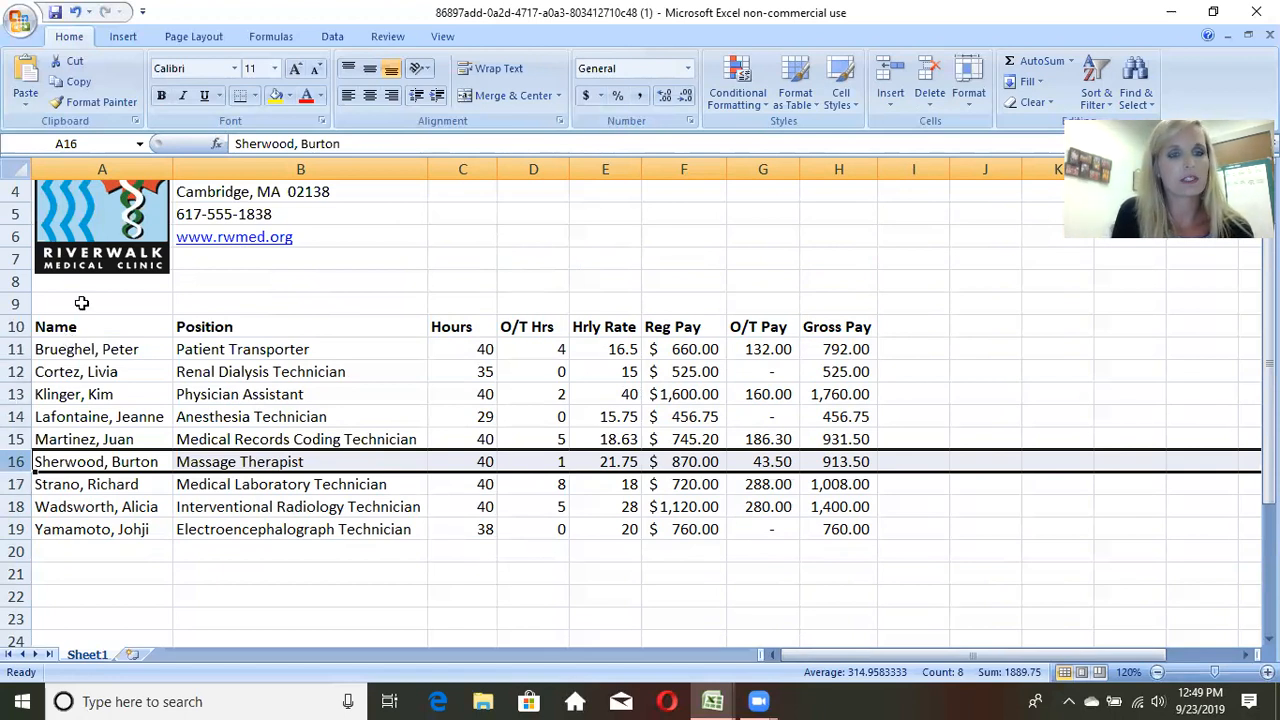
# Step: Try inserting a blank row above the Anesthesia Technician in row 14 twice, undoing the insertion each time
pyautogui.click(16, 416)
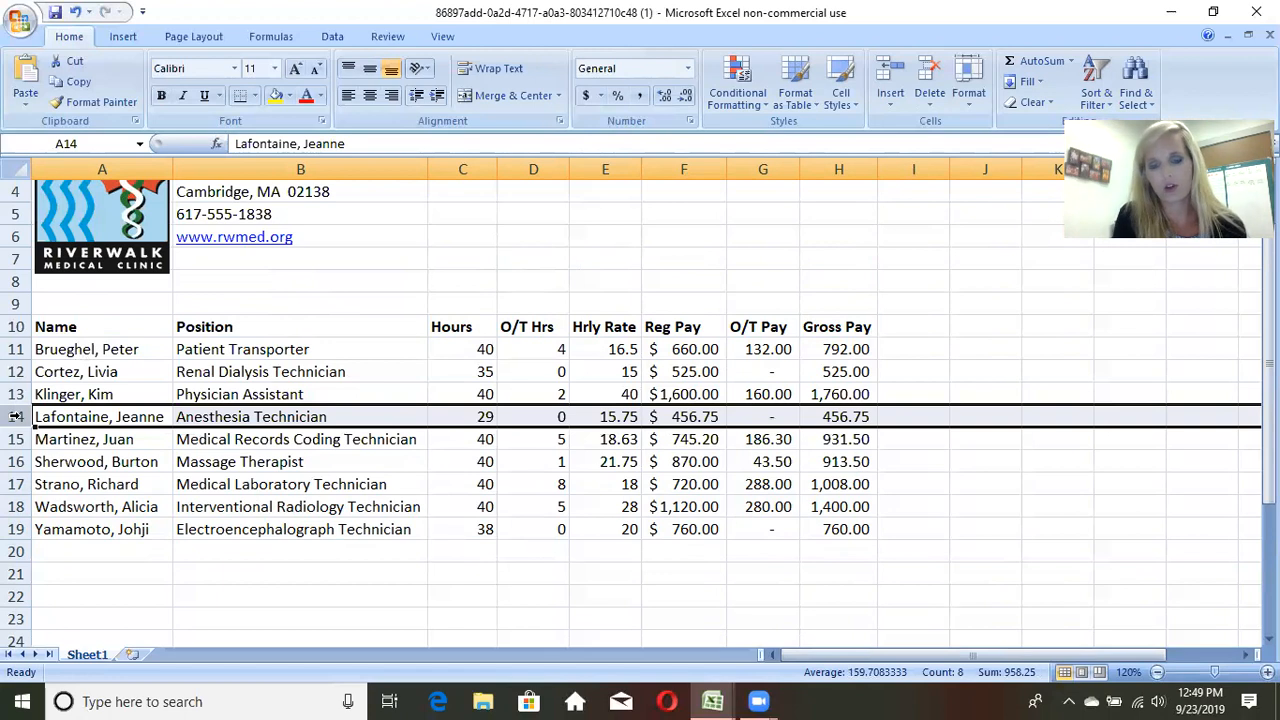
pyautogui.rightClick(16, 416)
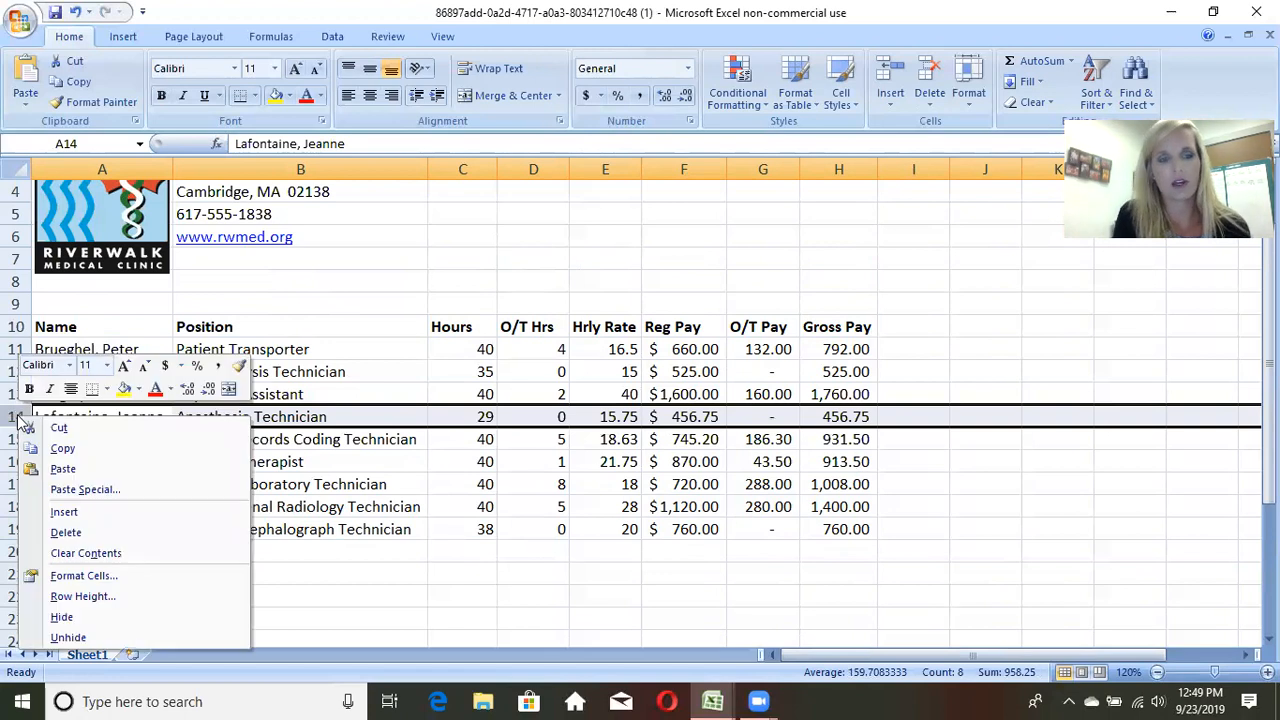
pyautogui.click(62, 512)
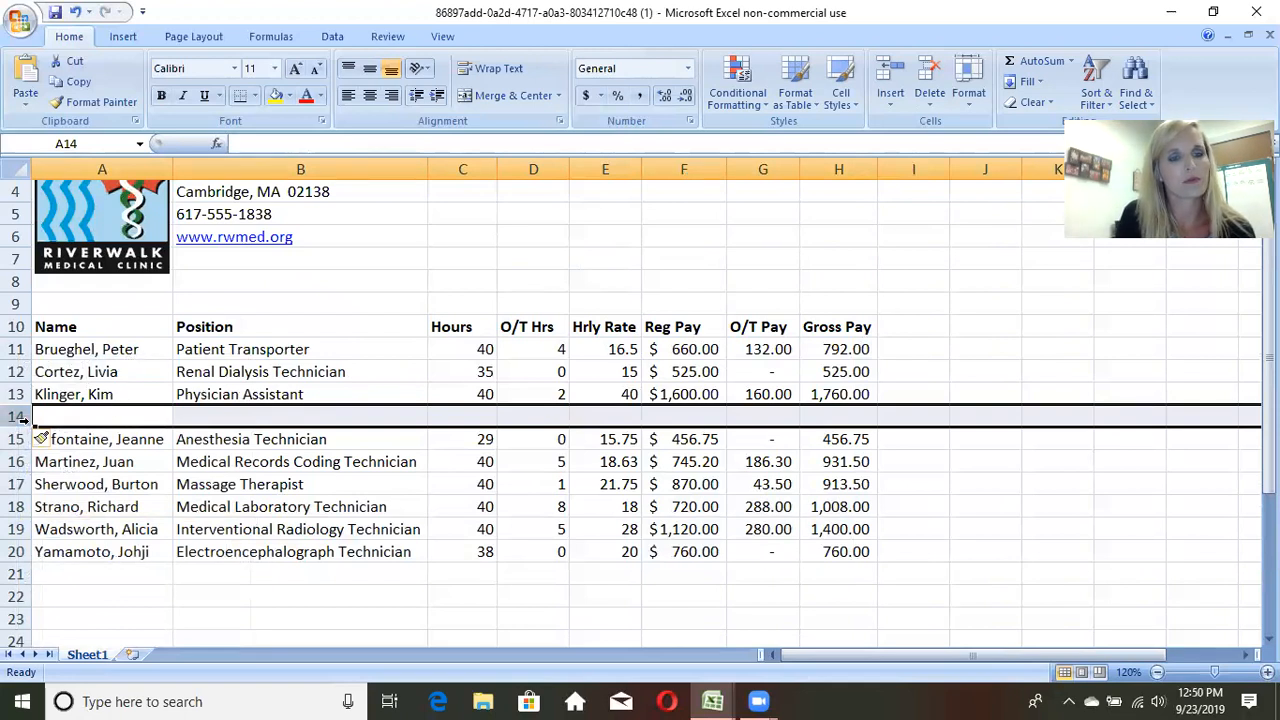
pyautogui.click(77, 12)
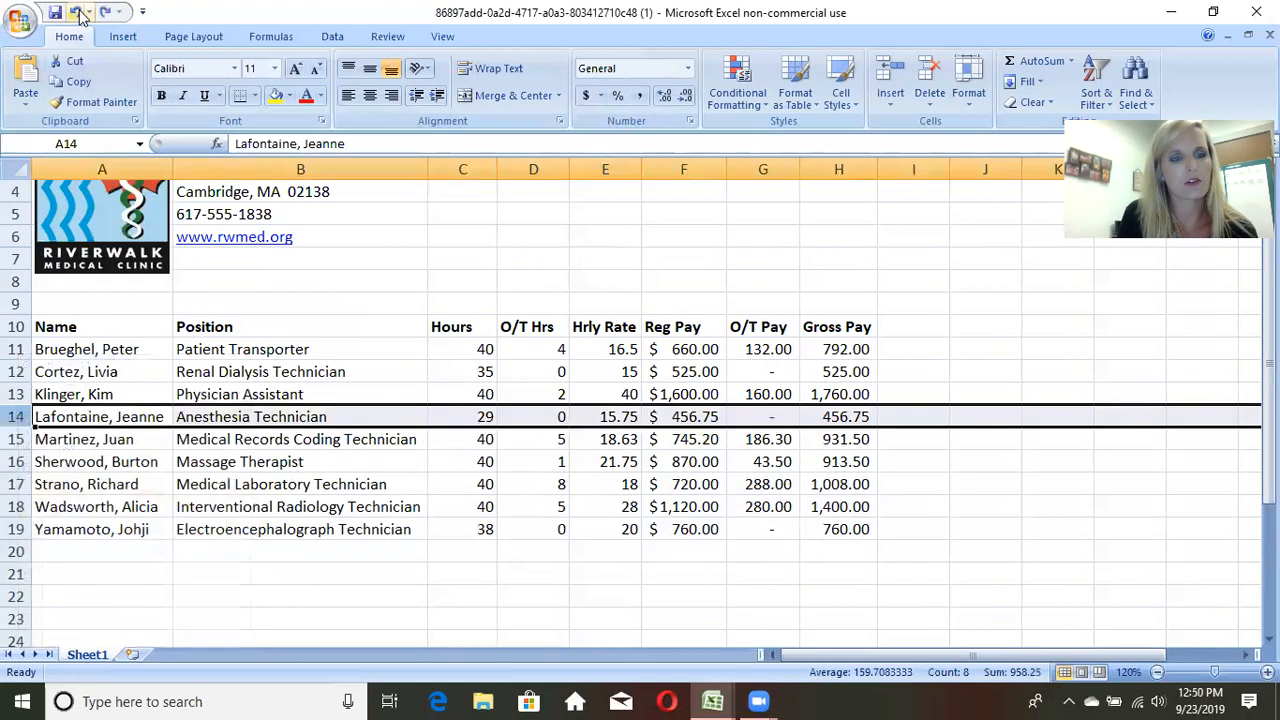
pyautogui.rightClick(16, 417)
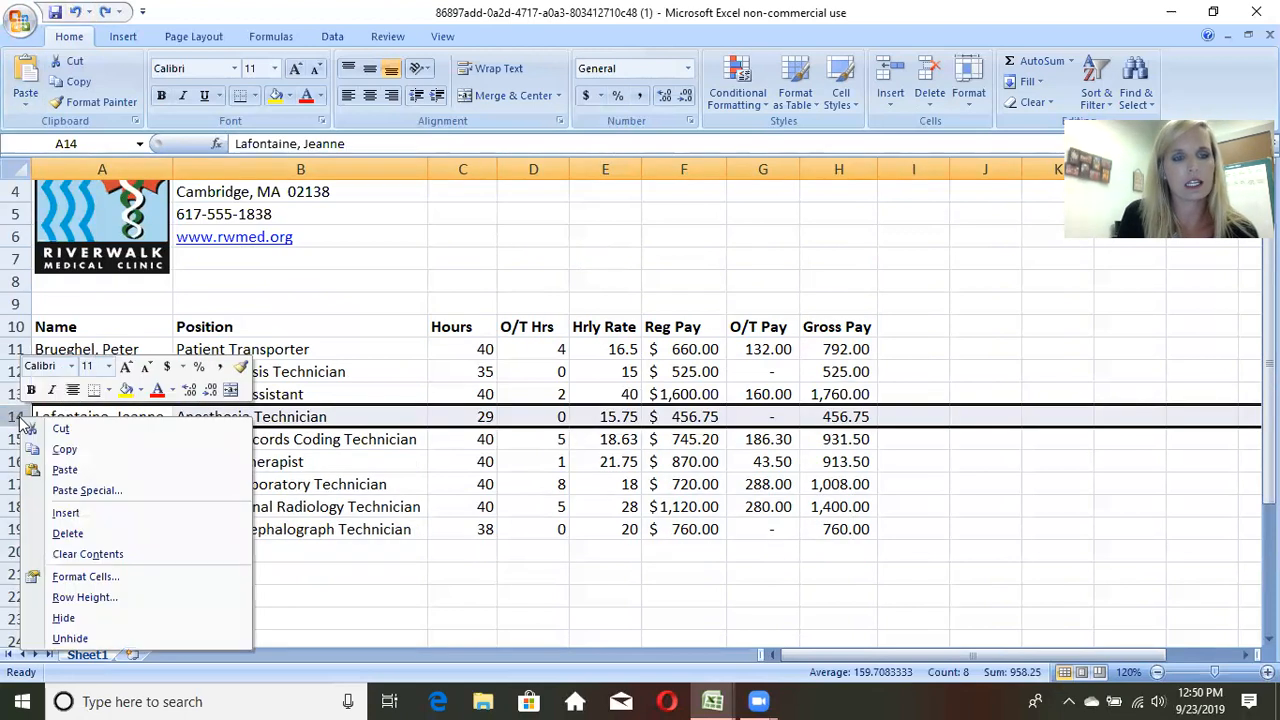
pyautogui.click(66, 513)
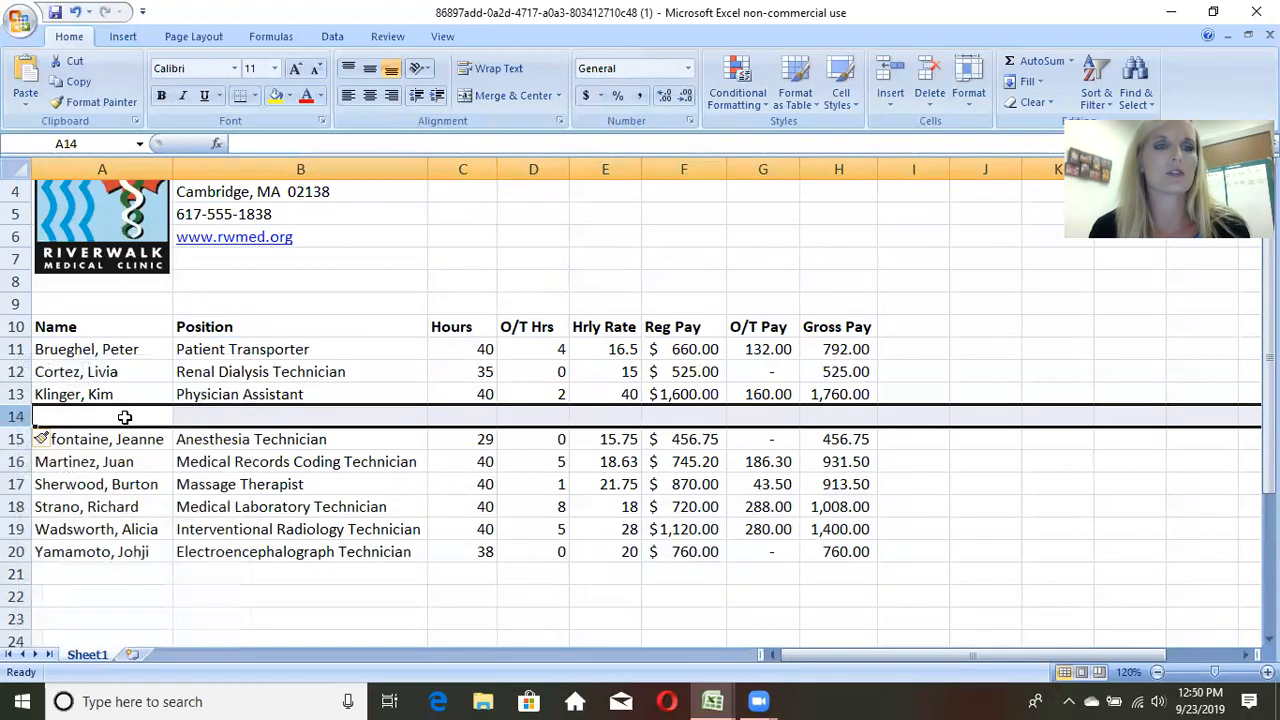
pyautogui.click(78, 11)
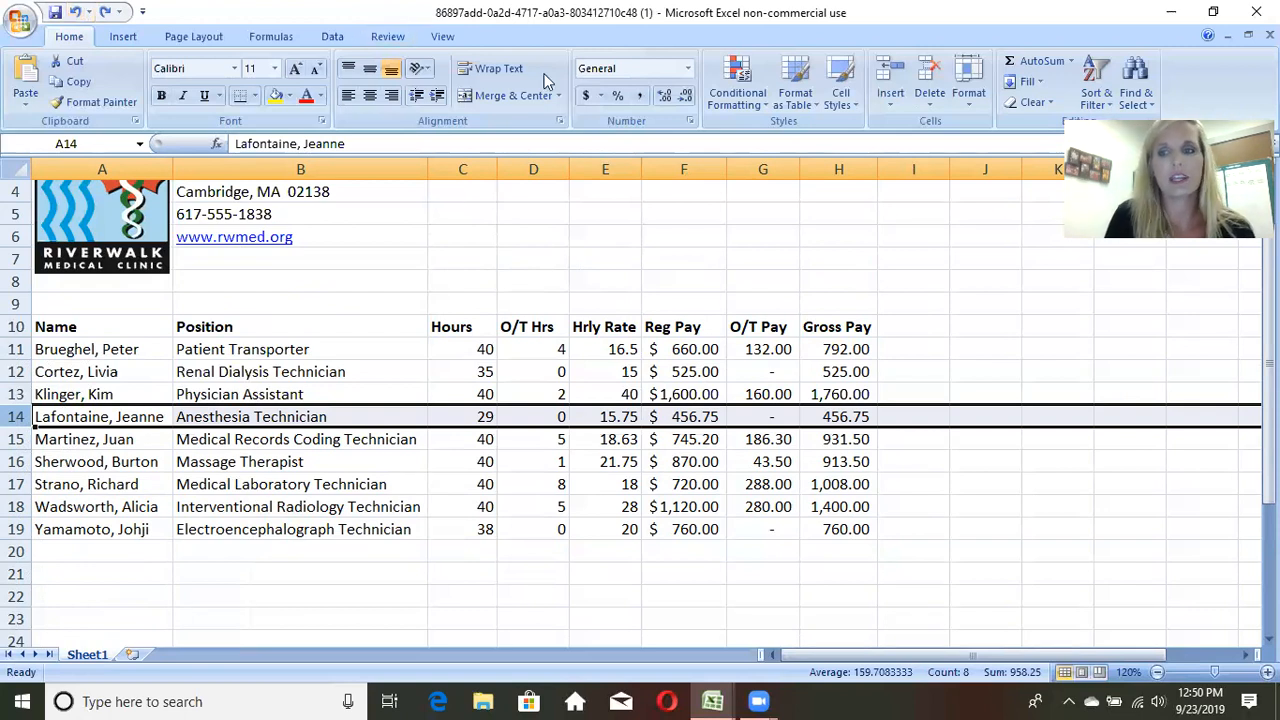
# Step: Examine the payroll sheet and check the pay formulas in cells F15, G14 and H12
pyautogui.moveTo(1269, 367); pyautogui.dragTo(1269, 322)
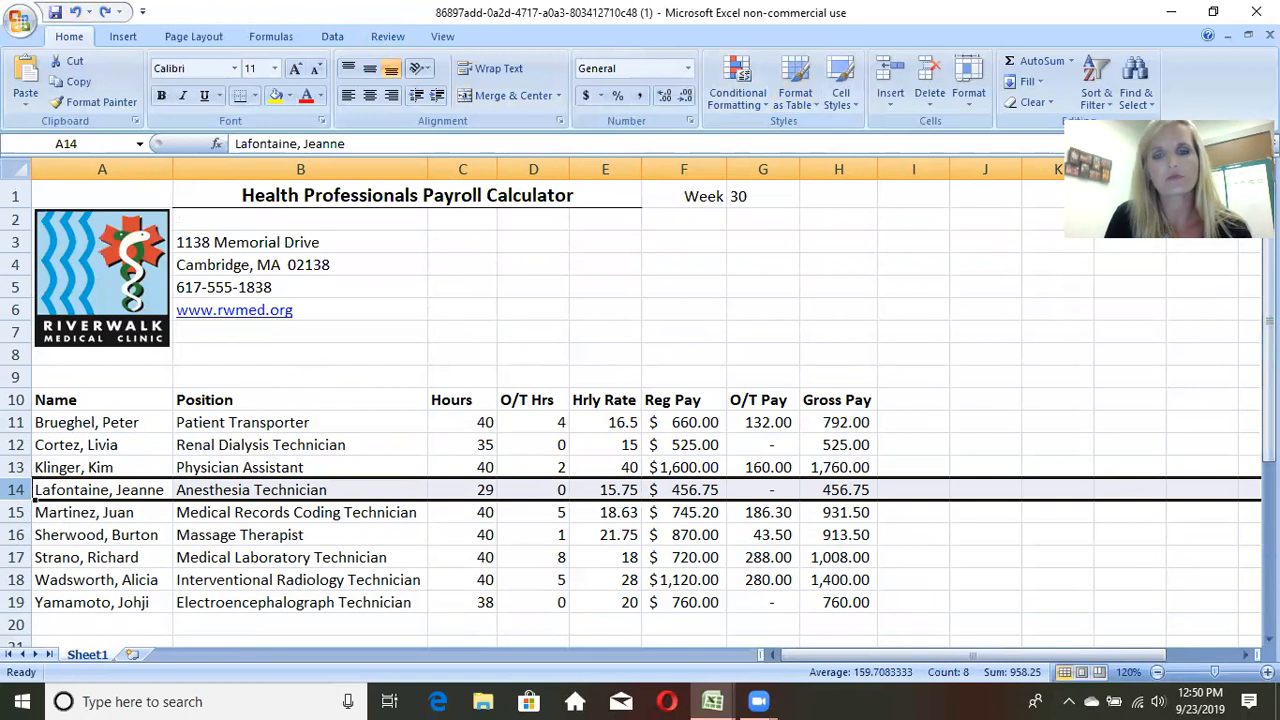
pyautogui.click(890, 354)
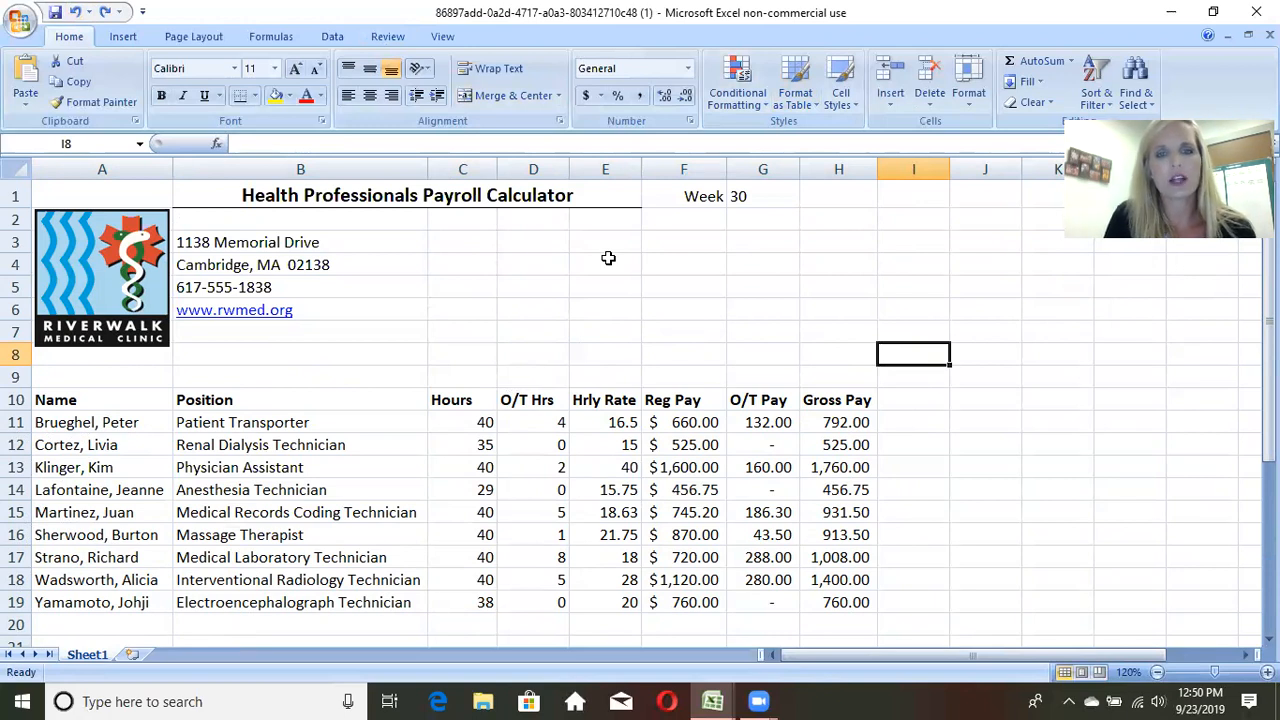
pyautogui.moveTo(1268, 345)
pyautogui.mouseDown()
pyautogui.moveTo(1268, 363)
pyautogui.moveTo(1268, 352)
pyautogui.mouseUp()
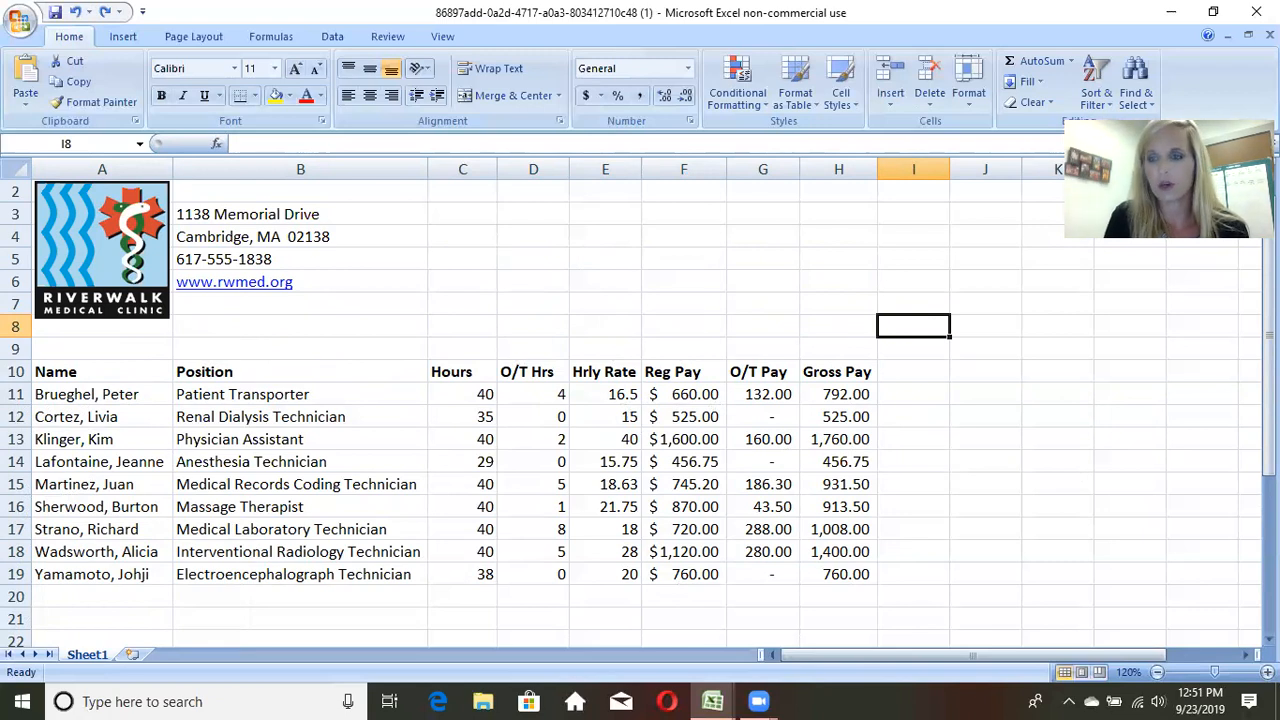
pyautogui.scroll(1, 443, 340)
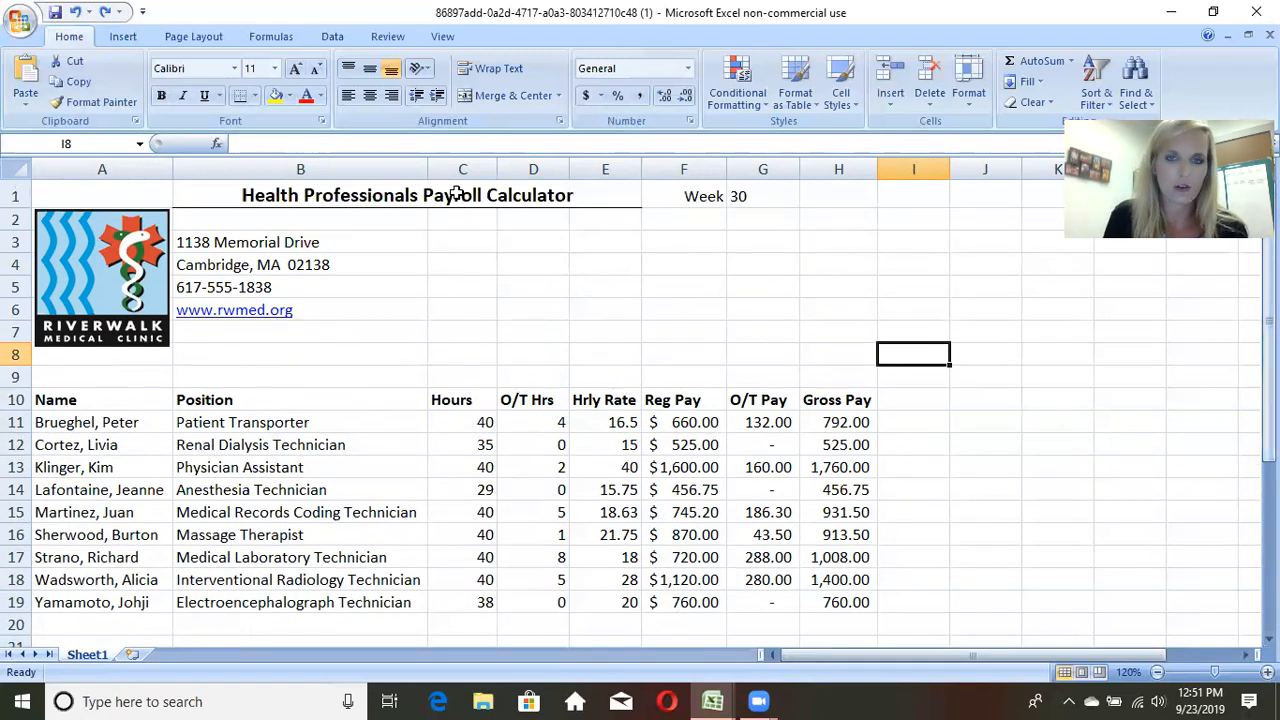
pyautogui.click(680, 520)
pyautogui.click(765, 487)
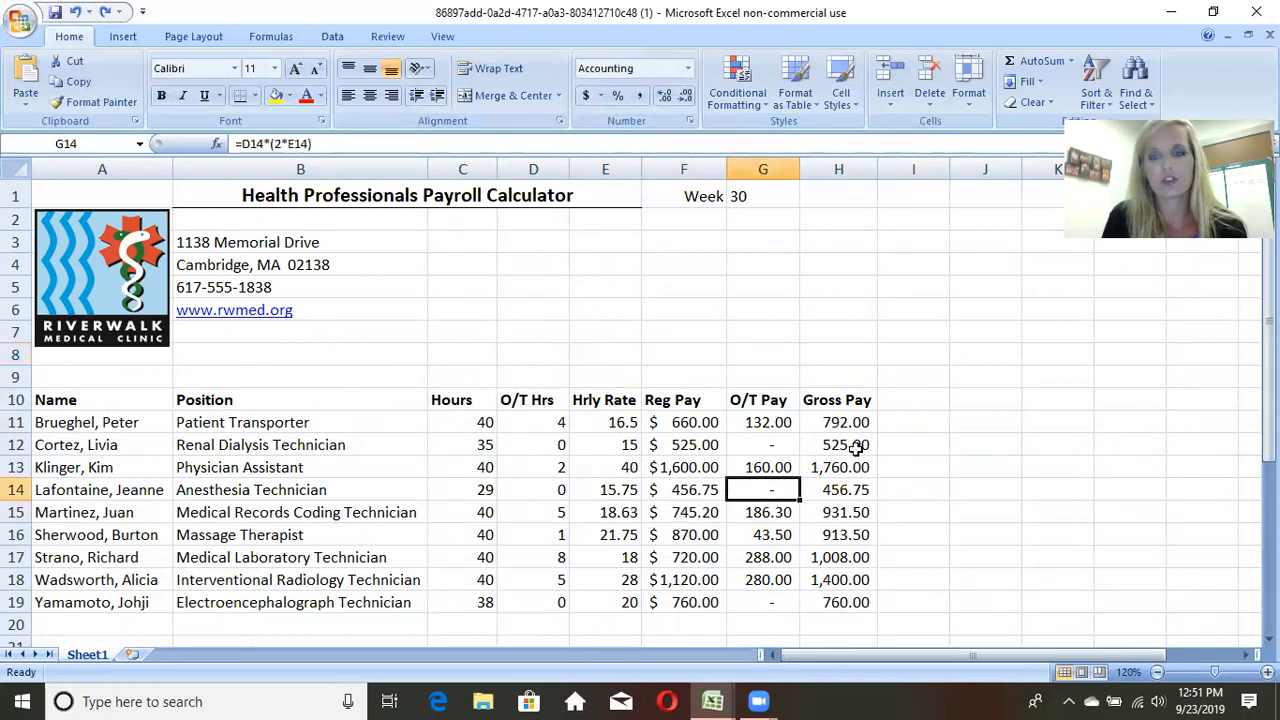
pyautogui.click(893, 442)
pyautogui.click(849, 441)
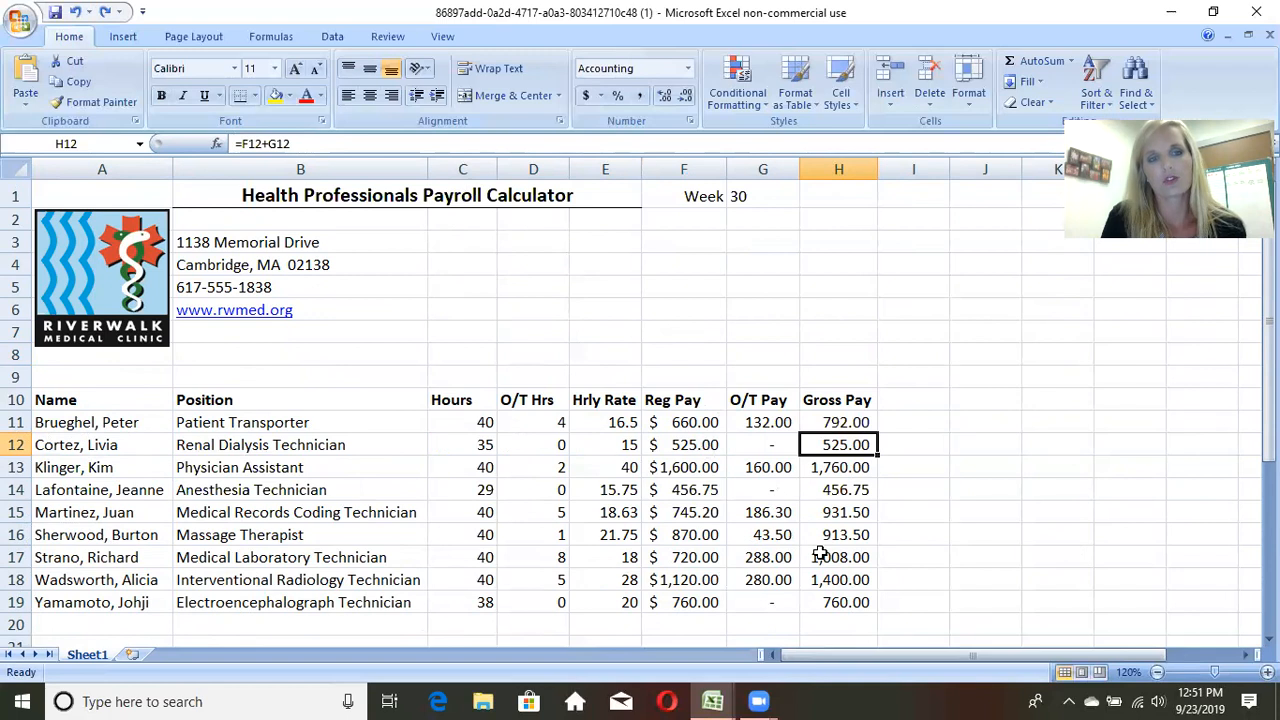
pyautogui.click(18, 18)
pyautogui.moveTo(55, 195)
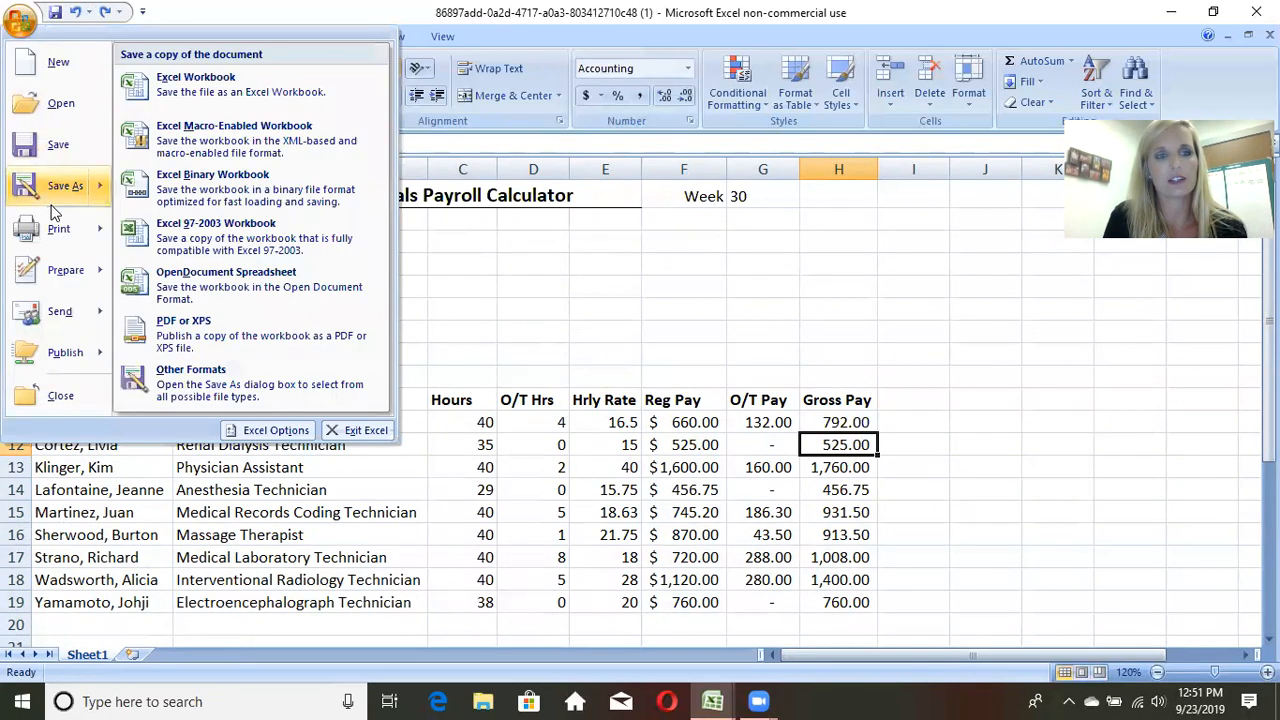
pyautogui.click(464, 264)
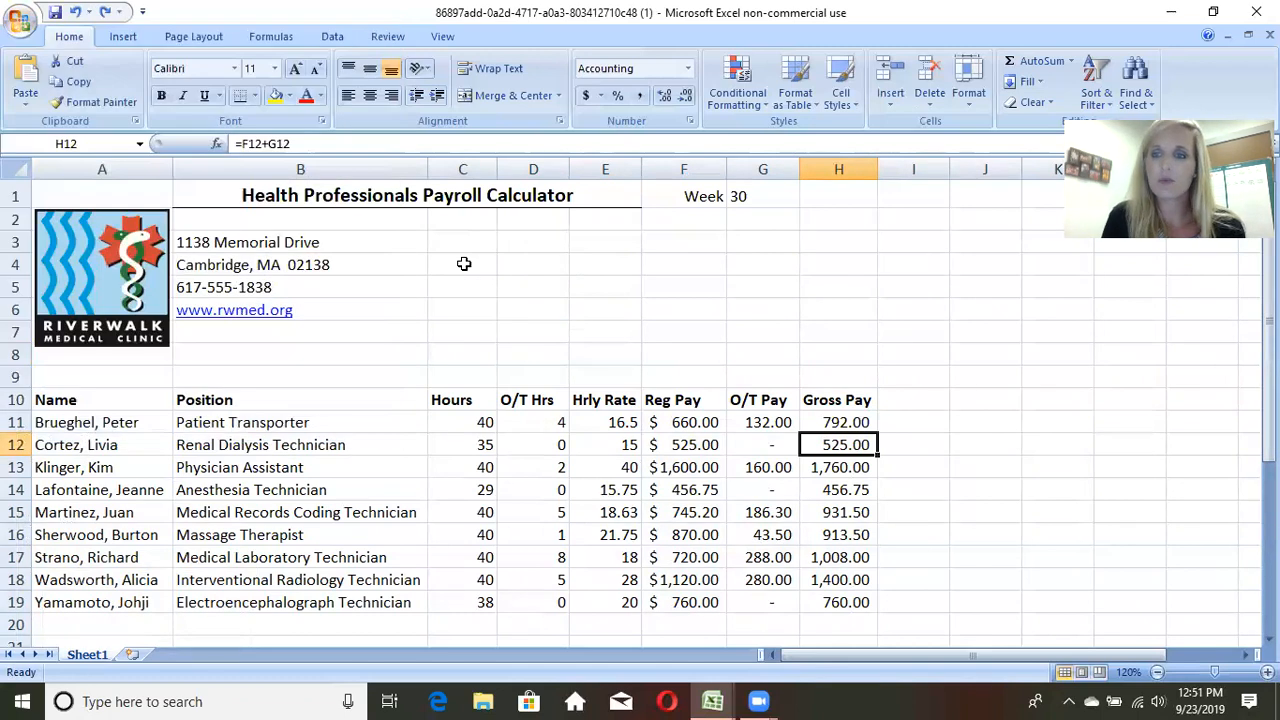